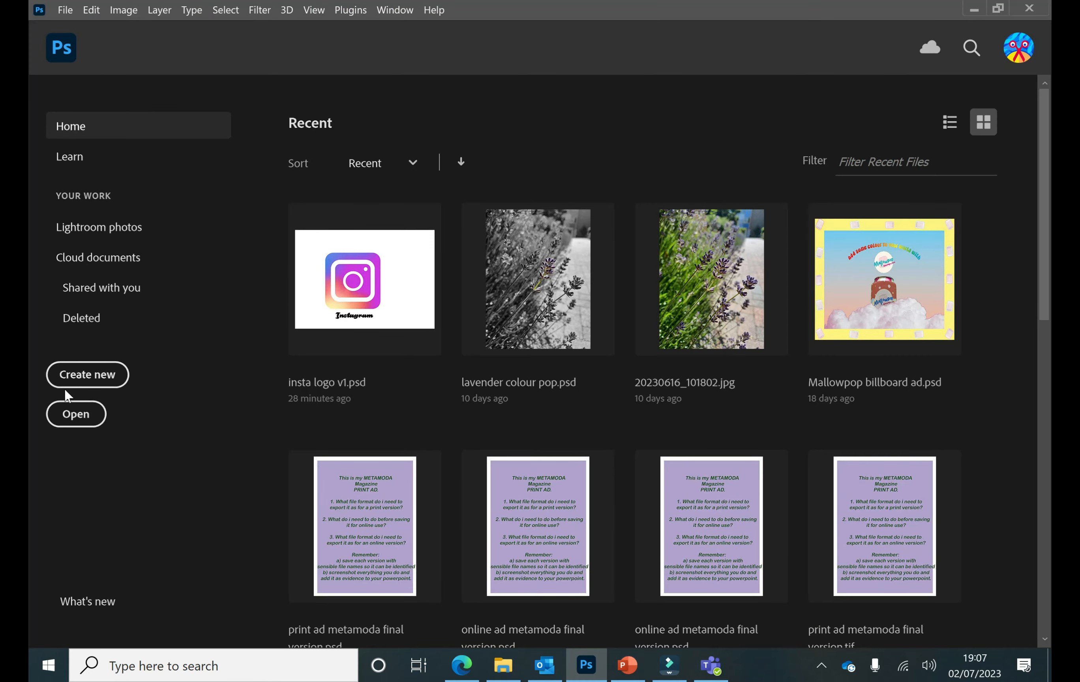
Step: Create a new blank document from the A4 print preset in landscape orientation, 297 x 210 mm at 300 ppi
left_click(98, 380)
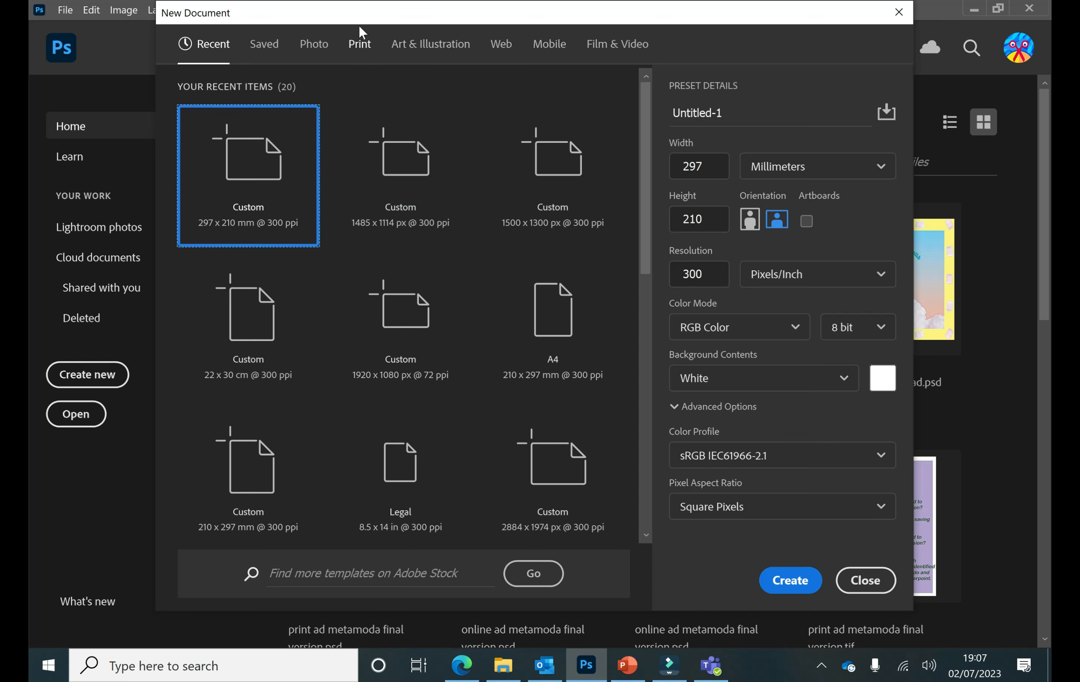
left_click(356, 45)
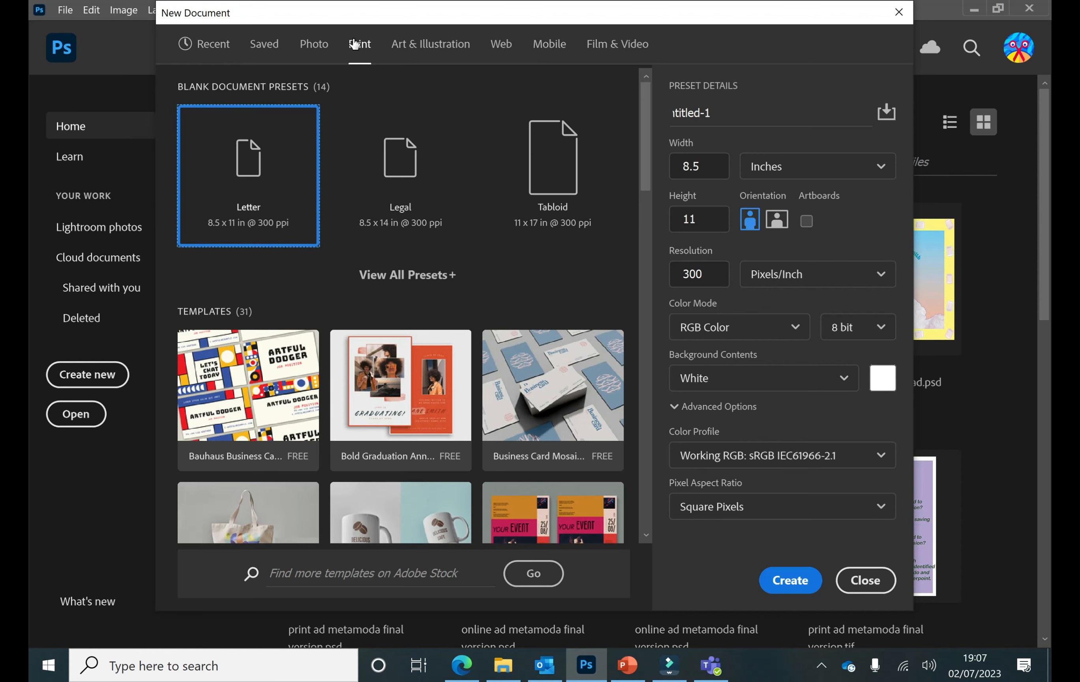
left_click(432, 273)
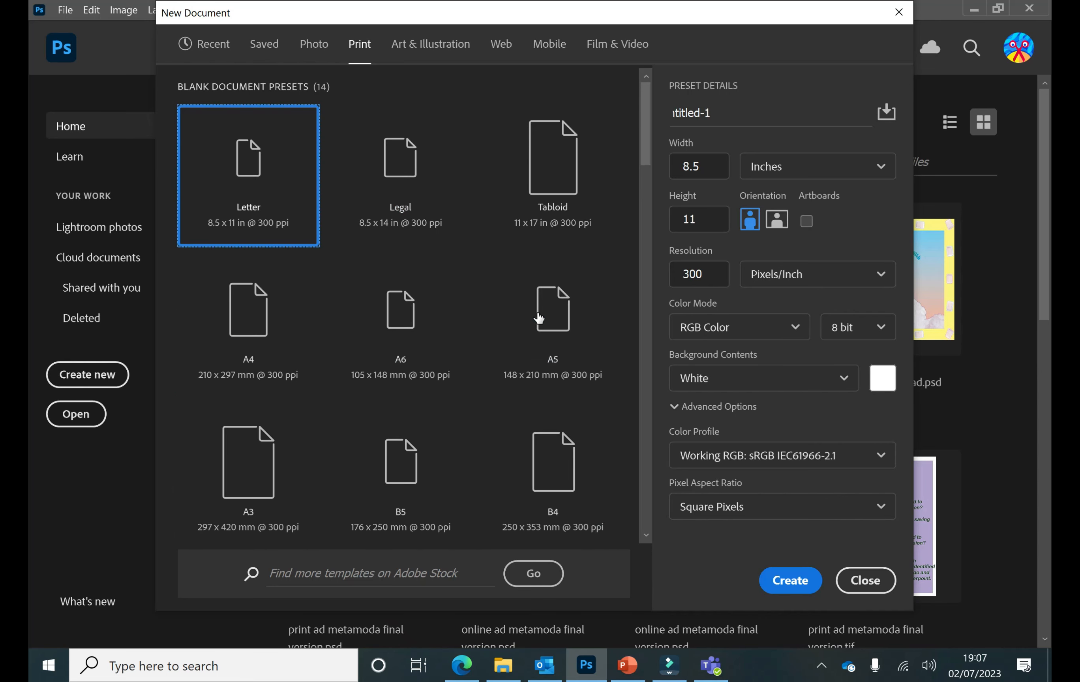
left_click(253, 318)
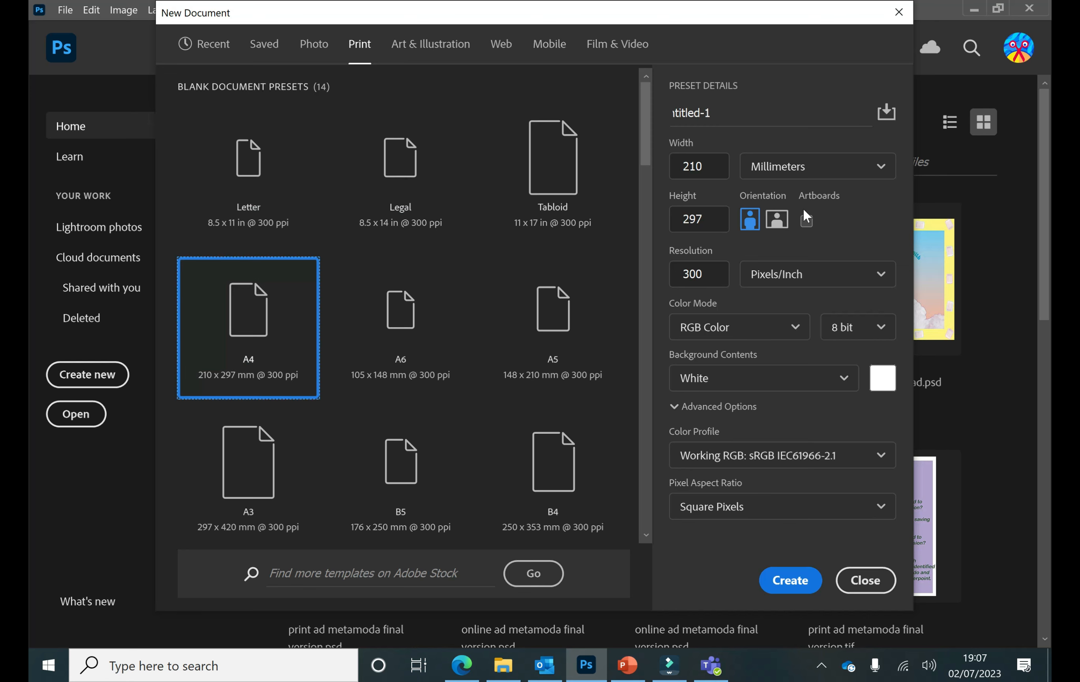
left_click(777, 220)
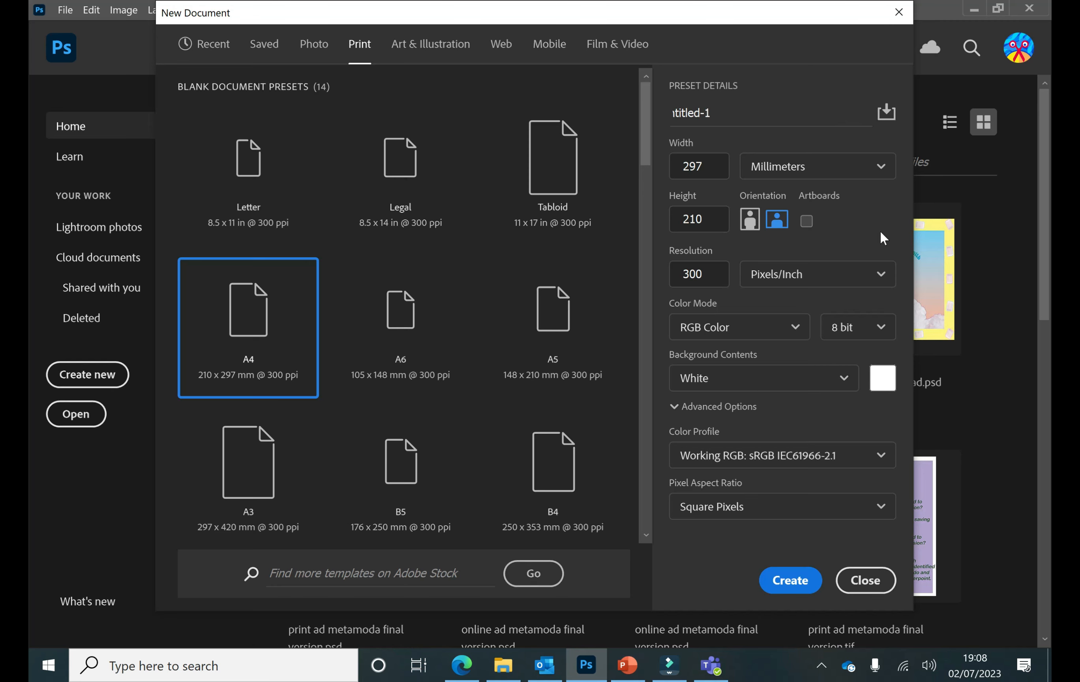
left_click(794, 579)
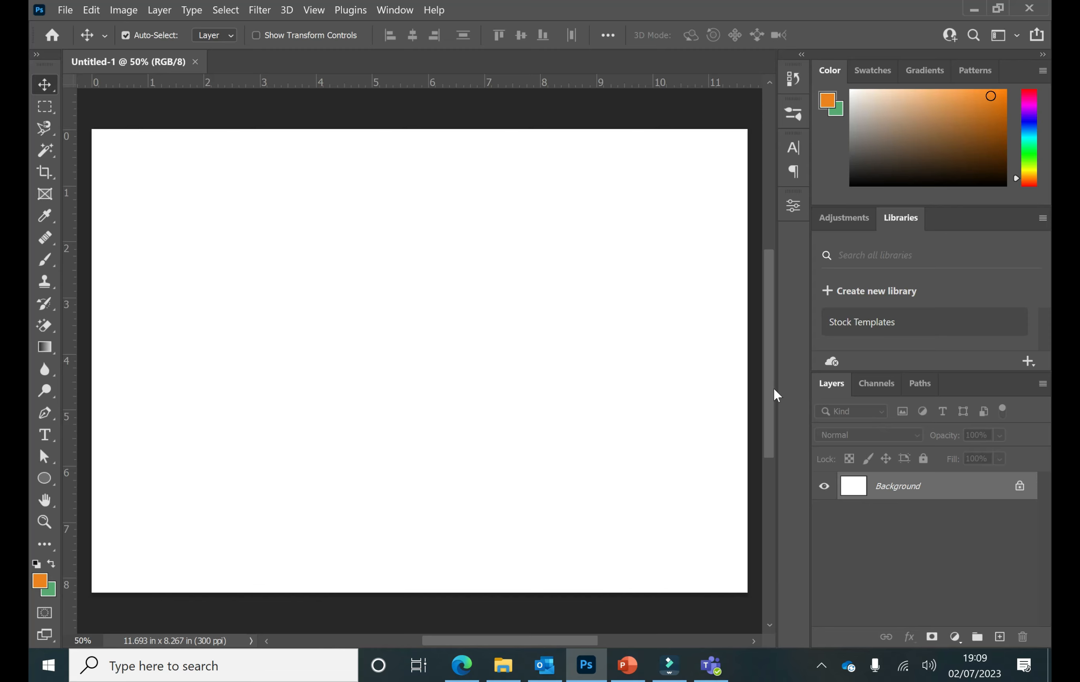
Step: Switch to PowerPoint to view the Instagram logo reference slide, and return to Photoshop
left_click(629, 672)
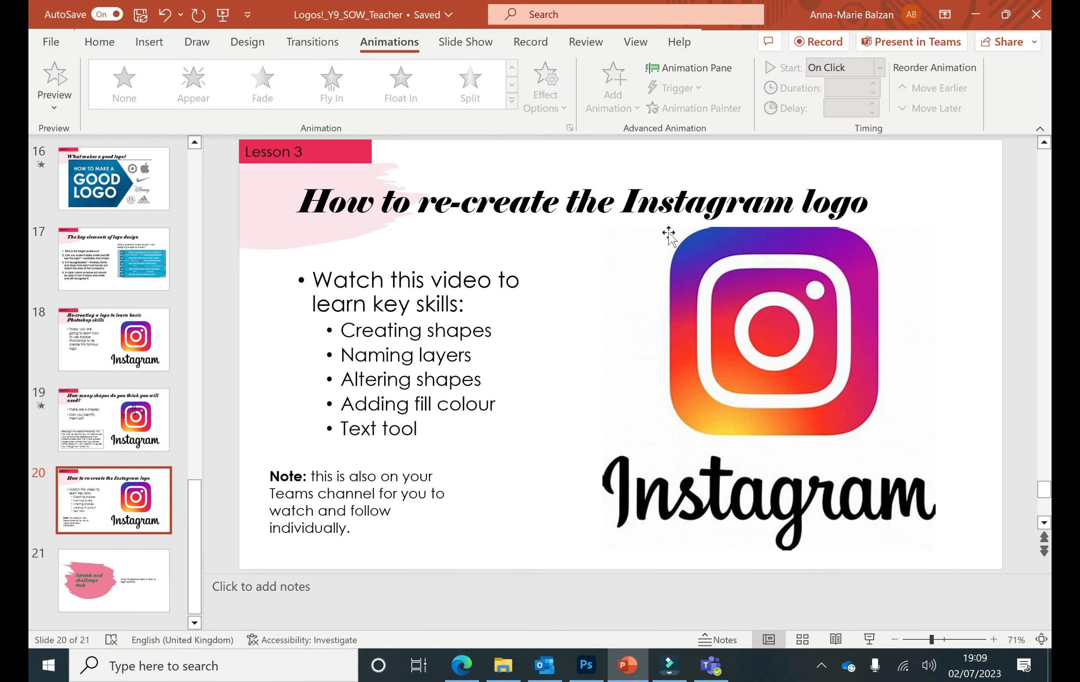
left_click(975, 14)
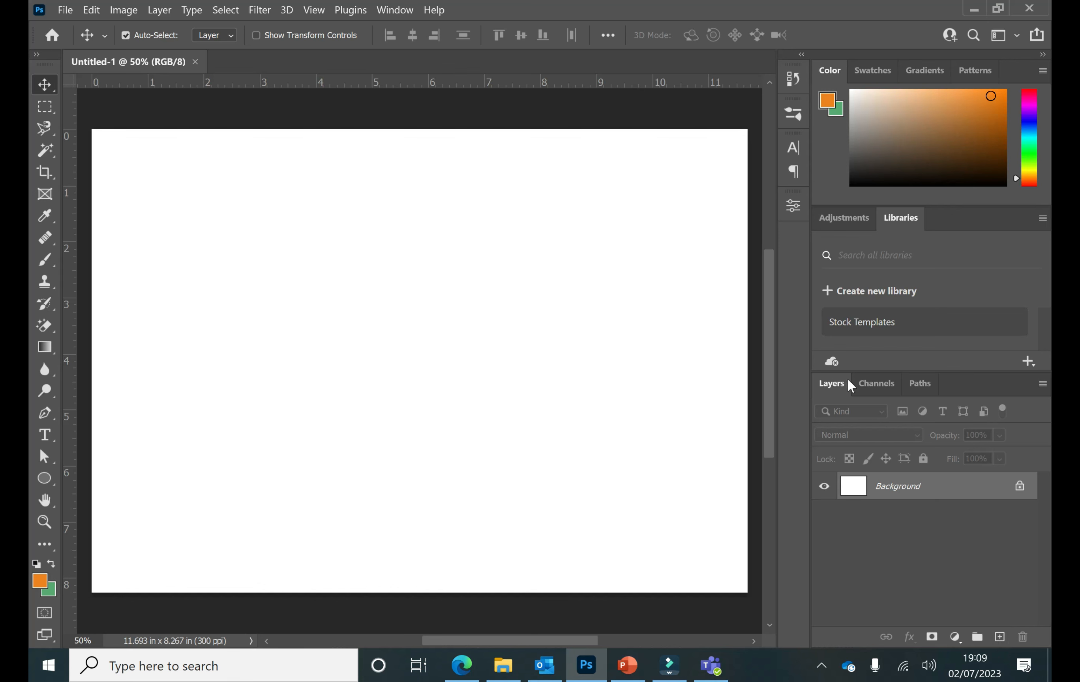
Step: Add a new empty layer above the Background layer
double_click(828, 390)
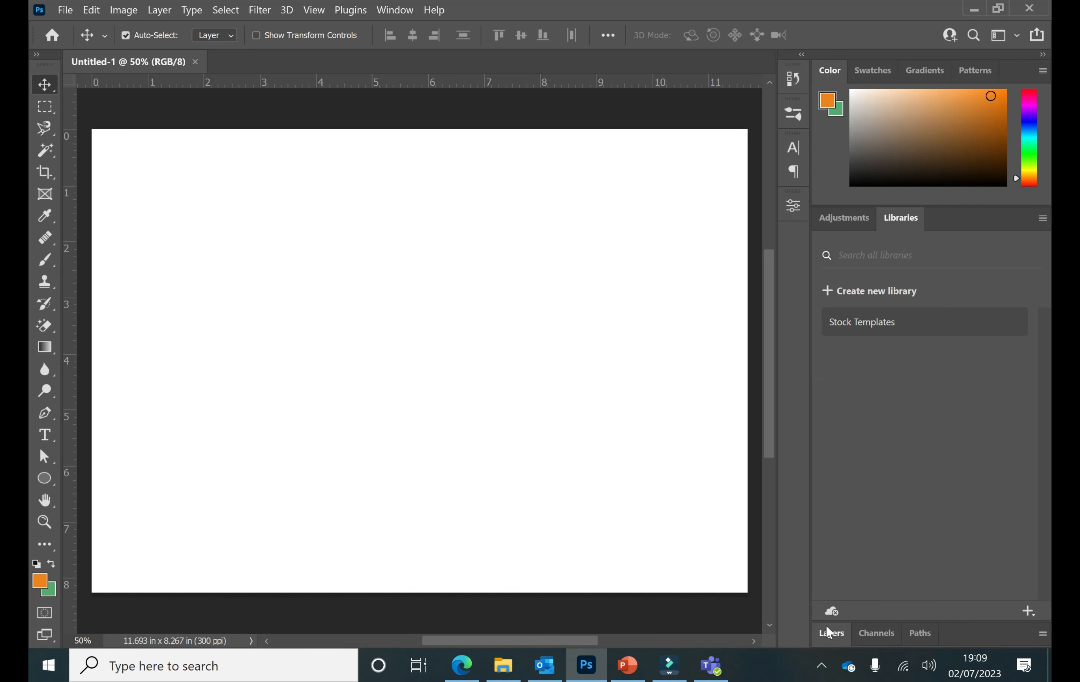
left_click(833, 635)
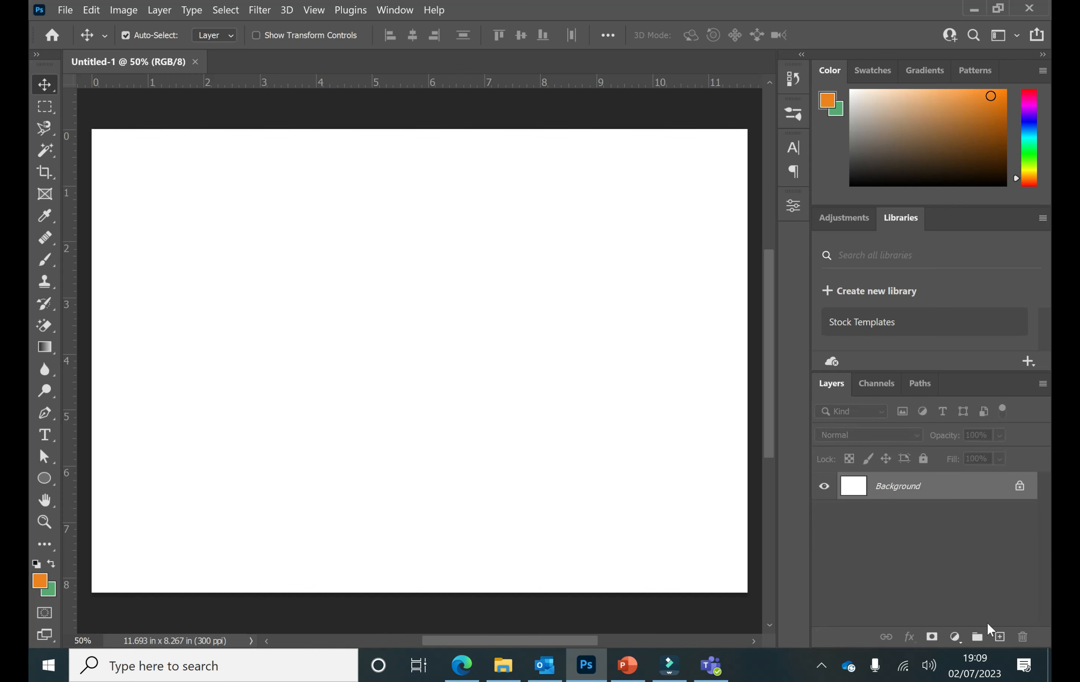
left_click(999, 637)
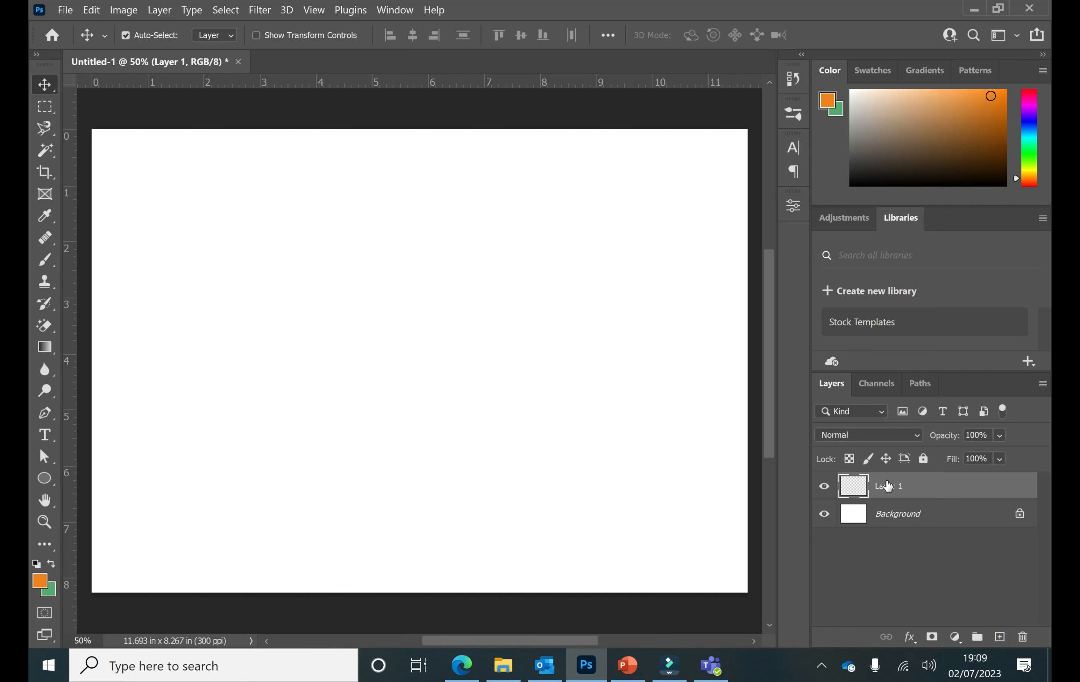
left_click(898, 486)
Step: Draw an unfilled rectangle about 1634 x 1495 px near the middle of the canvas with the Rectangle Tool
left_click(48, 478)
right_click(49, 477)
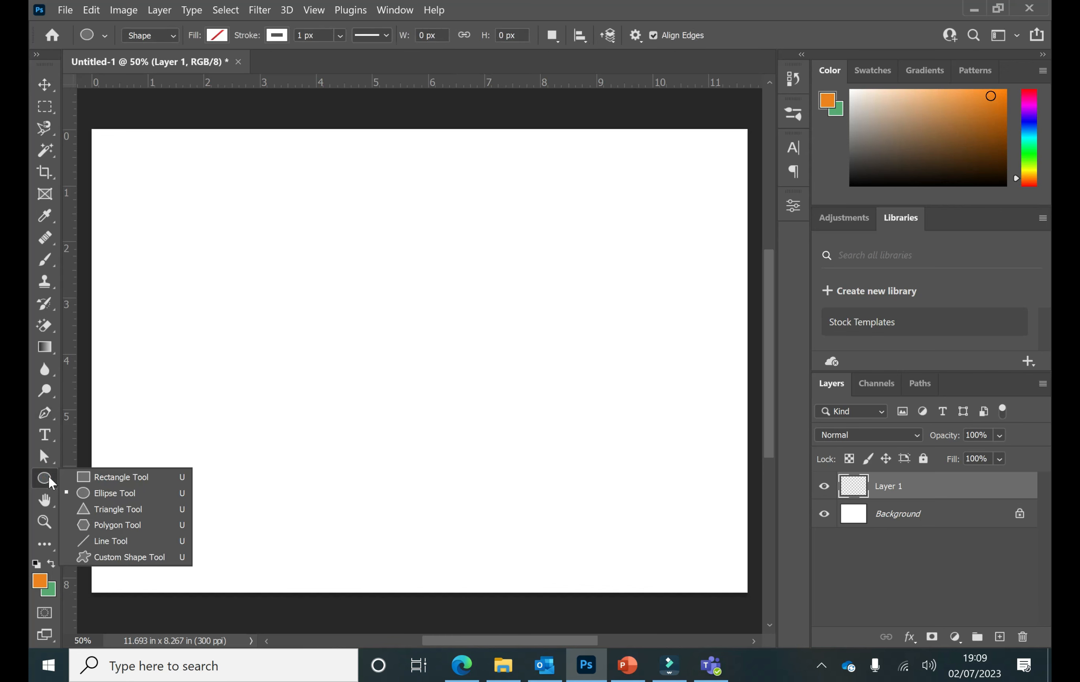
left_click(91, 477)
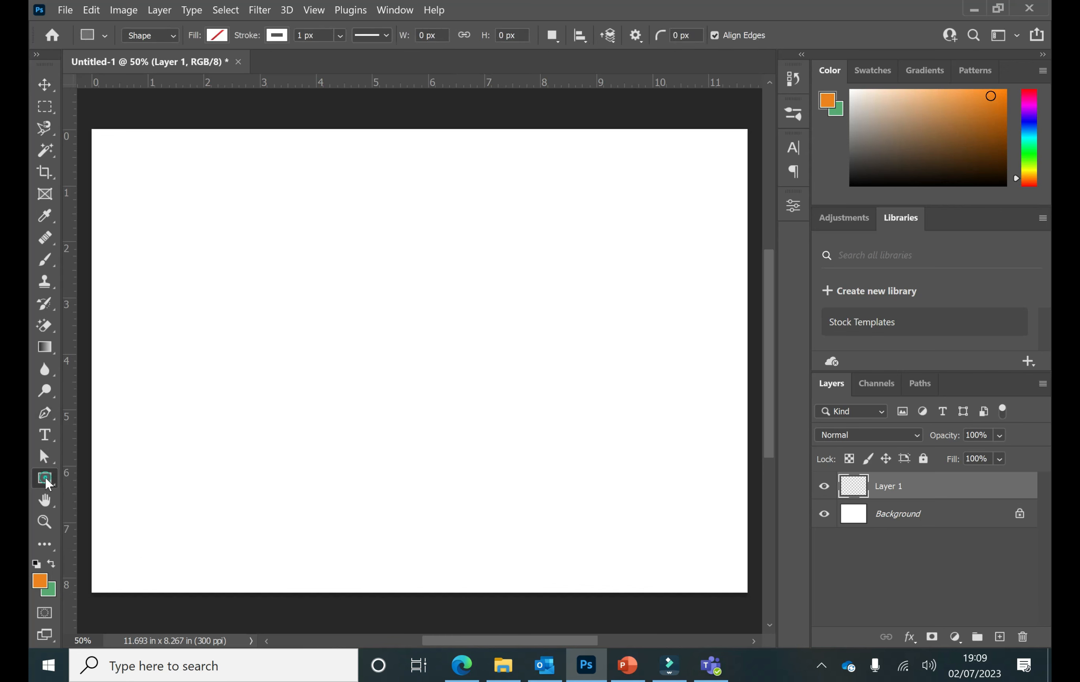
right_click(46, 478)
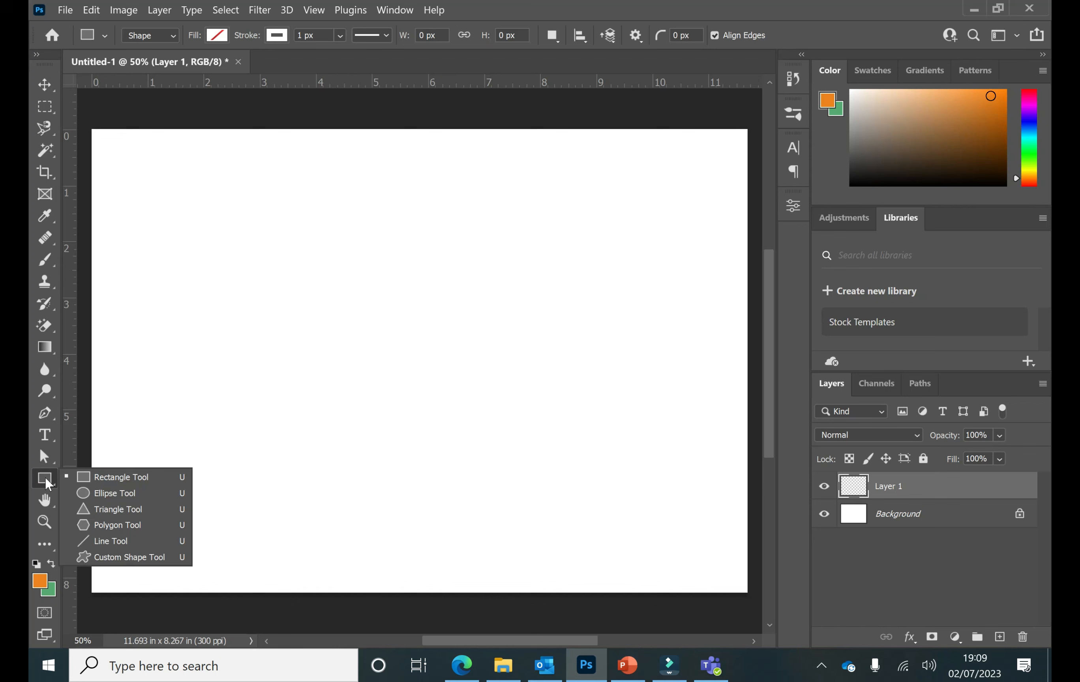
left_click(107, 482)
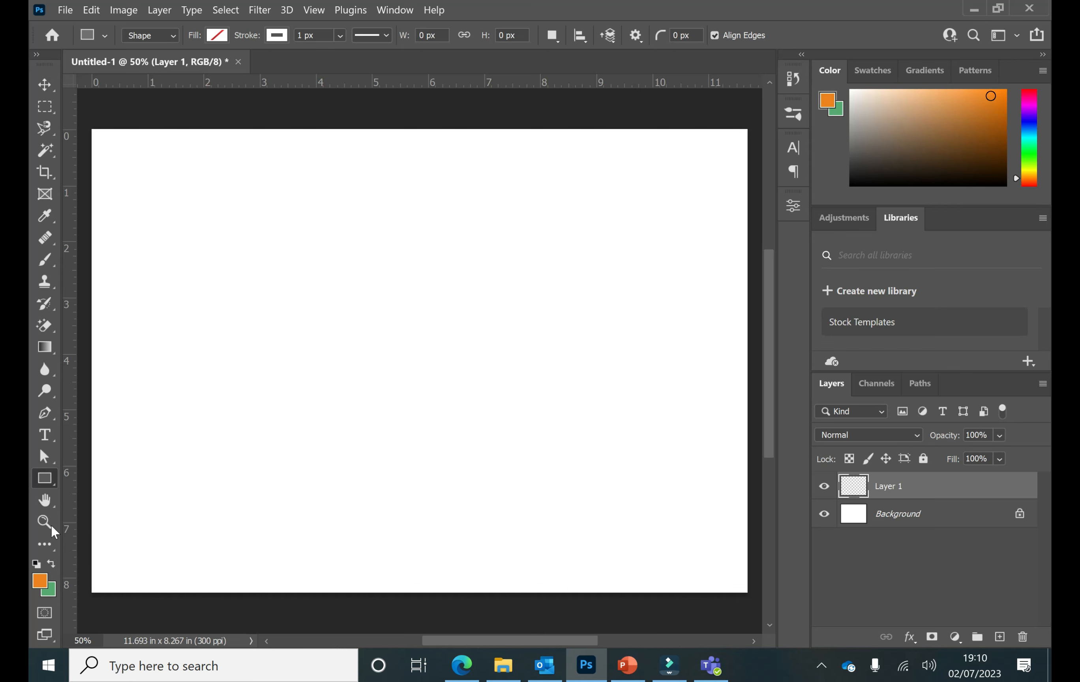
left_click(52, 486)
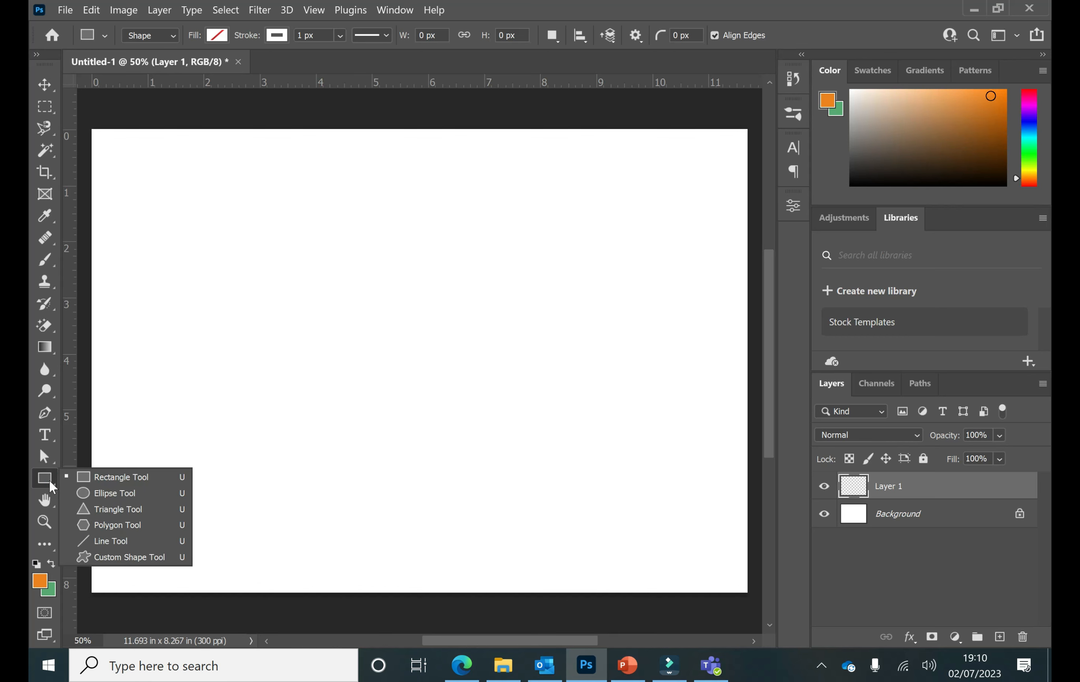
left_click(97, 487)
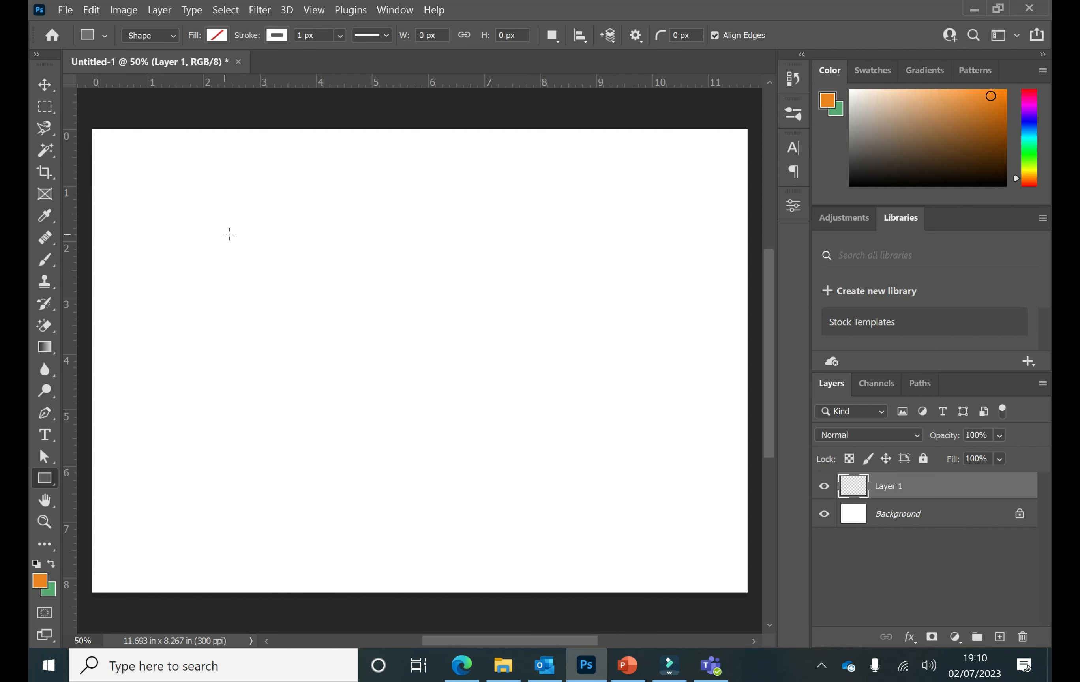
left_click_drag(244, 227, 549, 506)
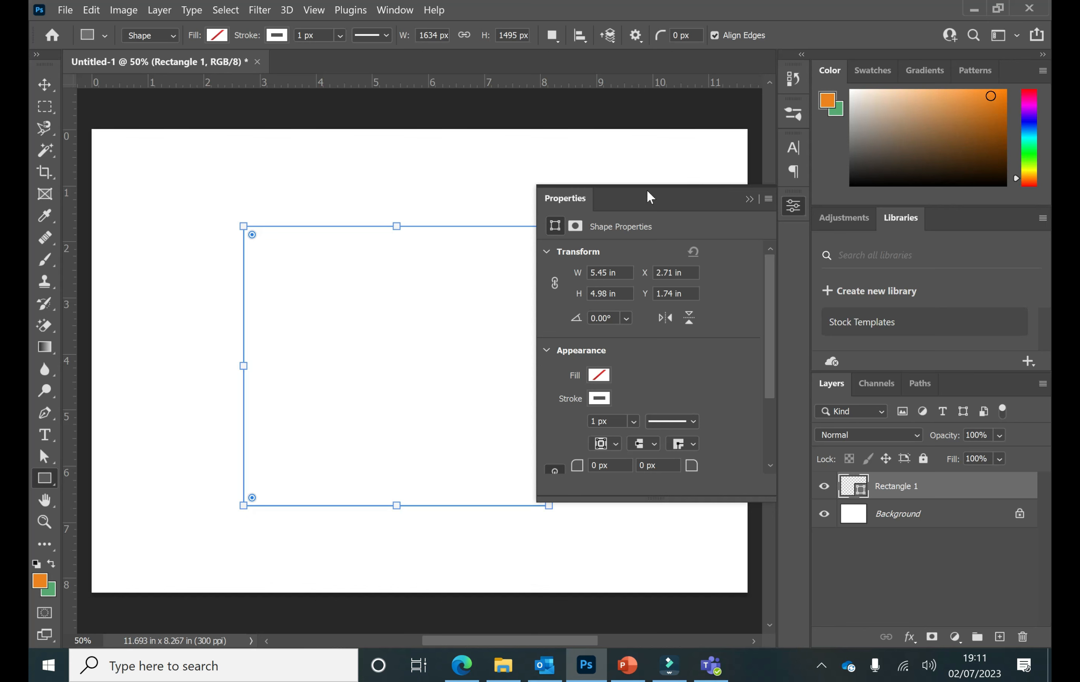
Step: Round all four corners of the rectangle to a radius of about 222 px
scroll(733, 367, "down", 1)
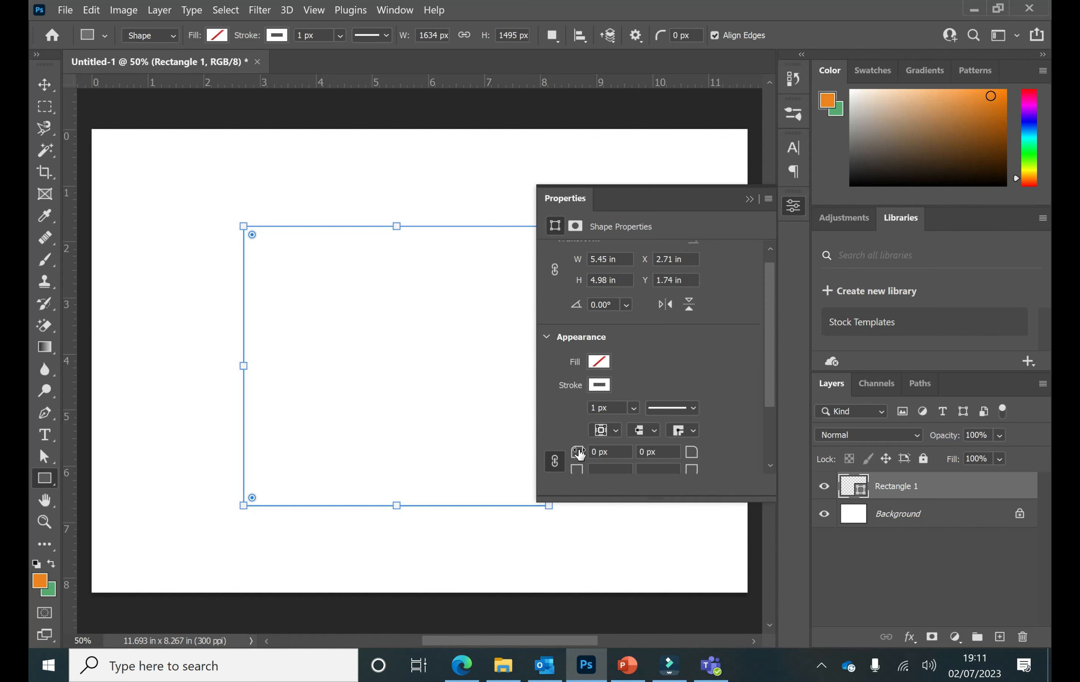
left_click_drag(579, 453, 760, 452)
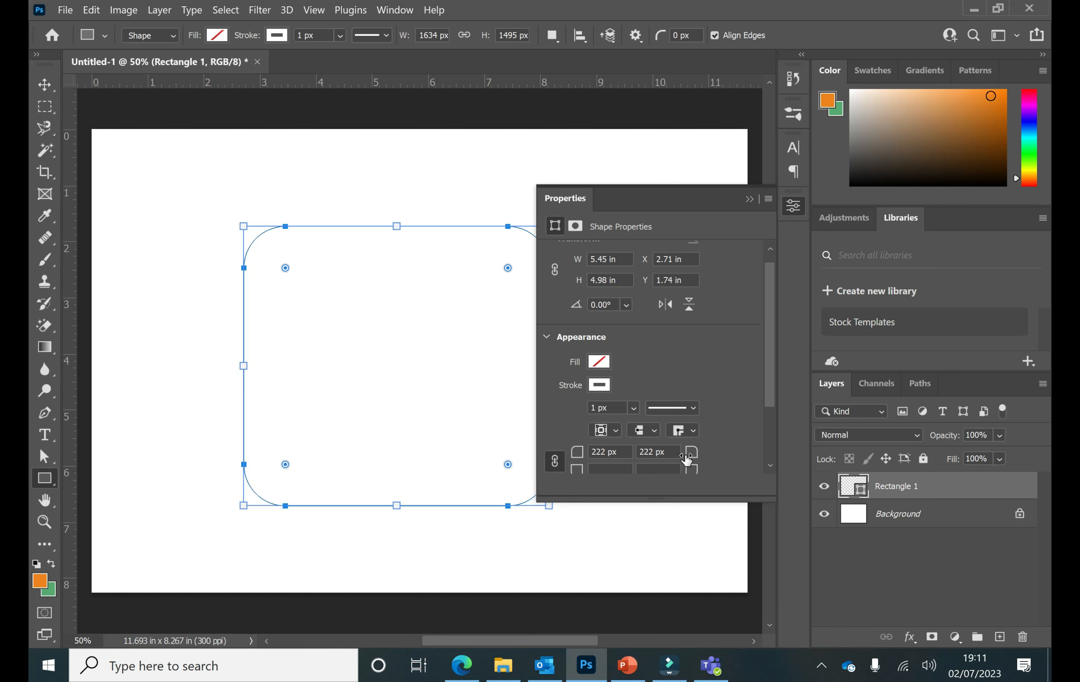
left_click(749, 200)
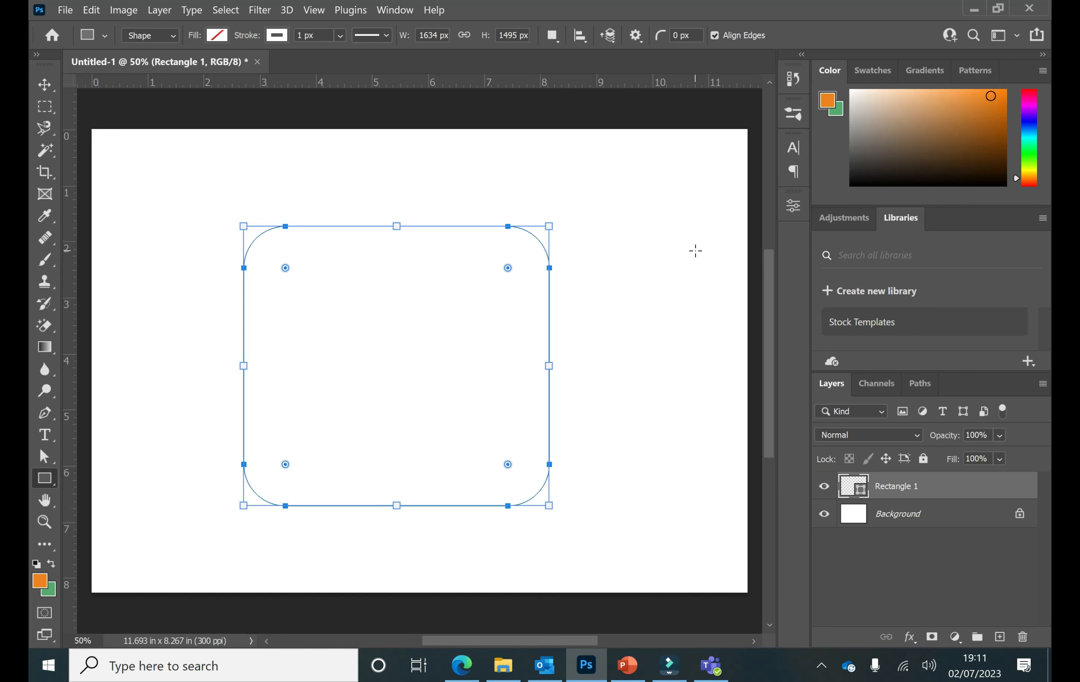
Step: Switch to PowerPoint to examine the shape and colours of the Instagram logo's outer square, and return to Photoshop
left_click(628, 665)
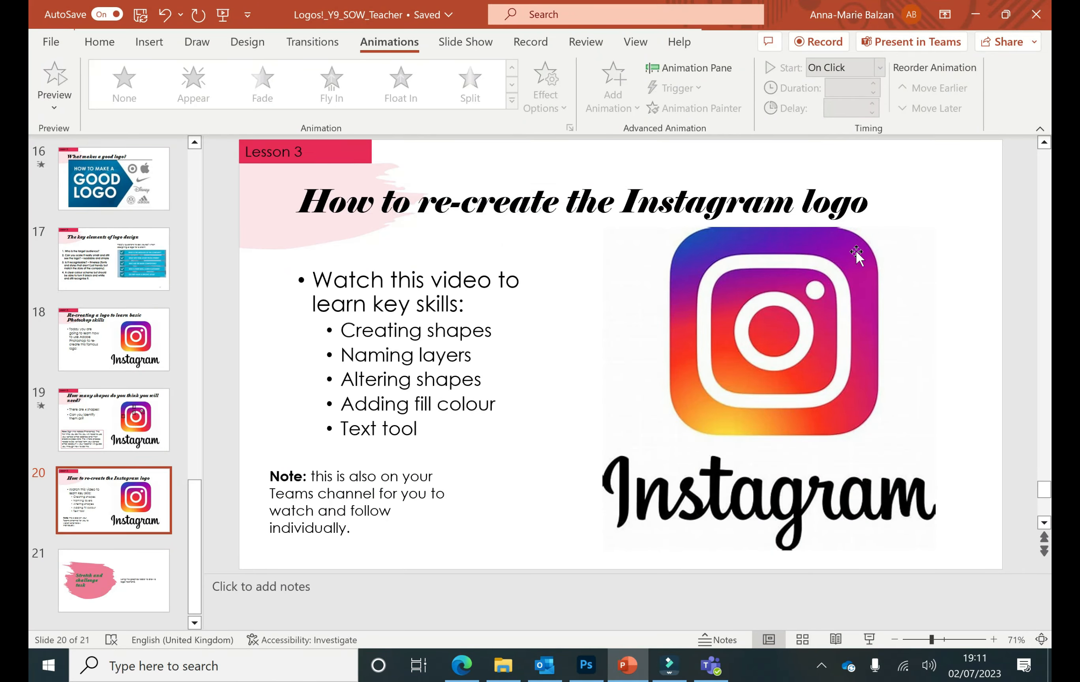
left_click(975, 15)
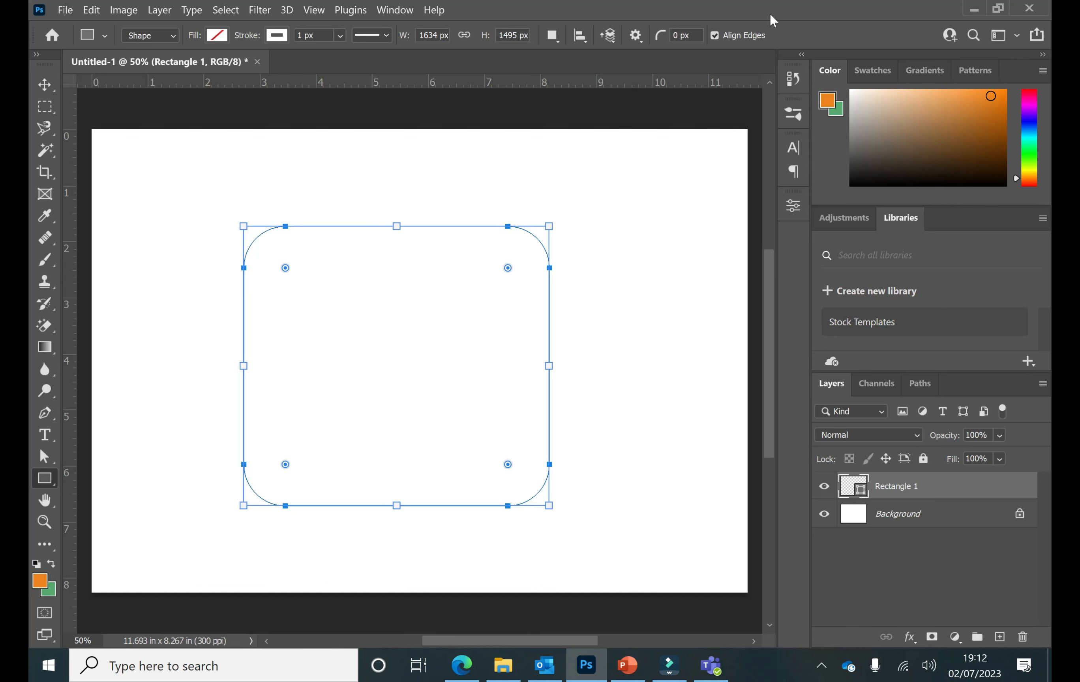
Step: Fill the rounded rectangle with the custom magenta colour f812f0
left_click(224, 39)
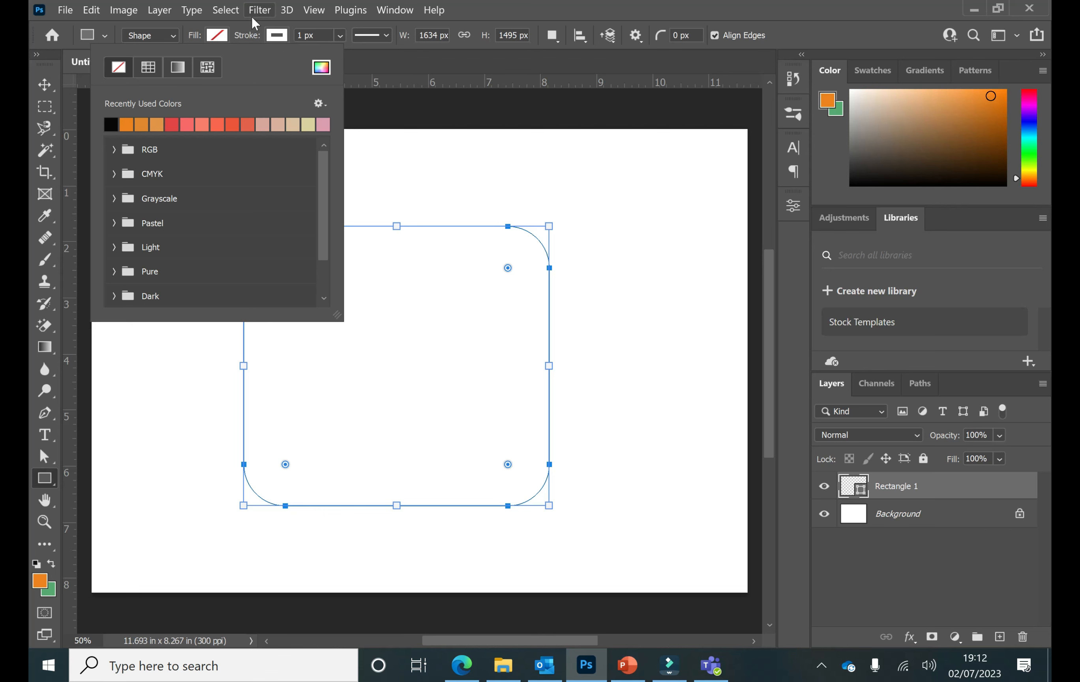
left_click(315, 74)
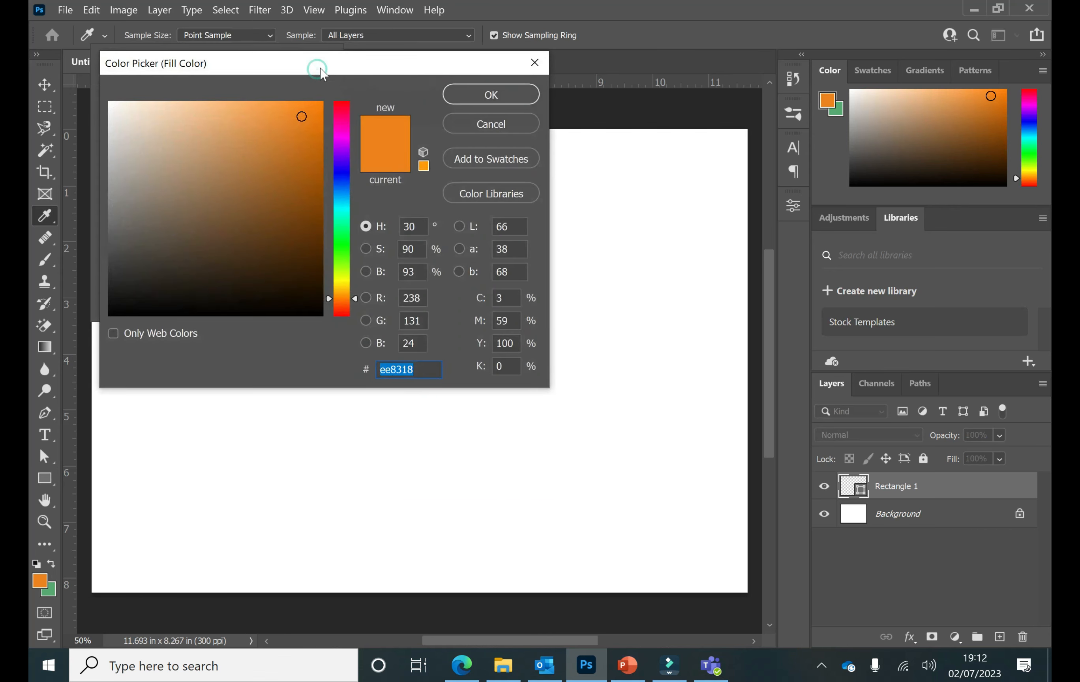
left_click(491, 123)
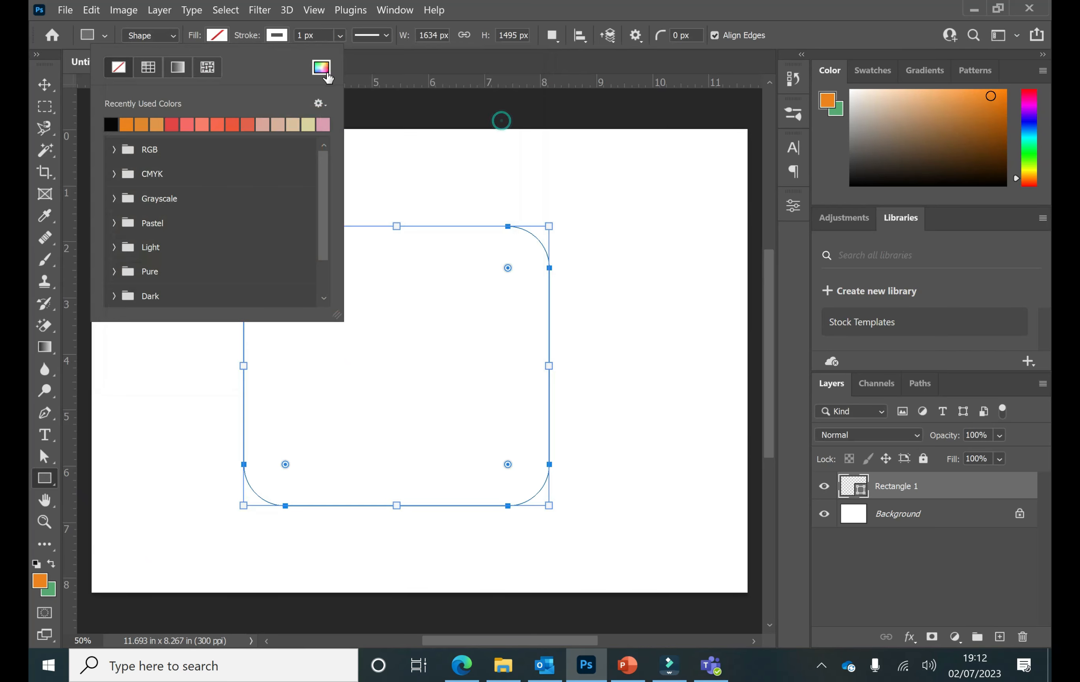
left_click(322, 68)
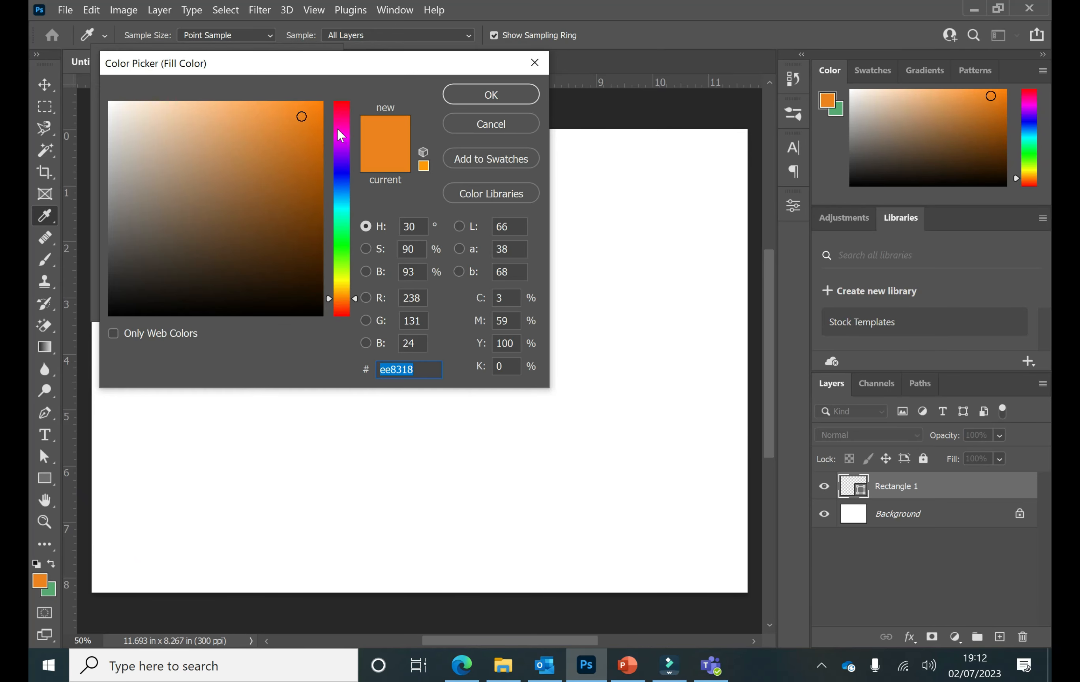
left_click(339, 136)
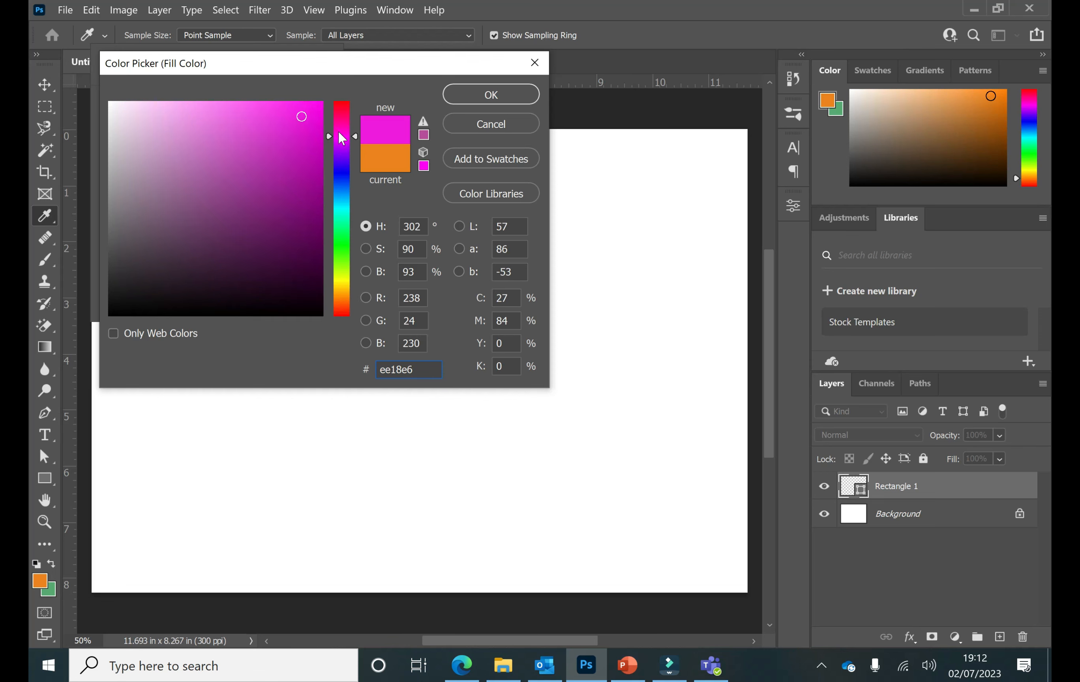
left_click(313, 111)
left_click(278, 112)
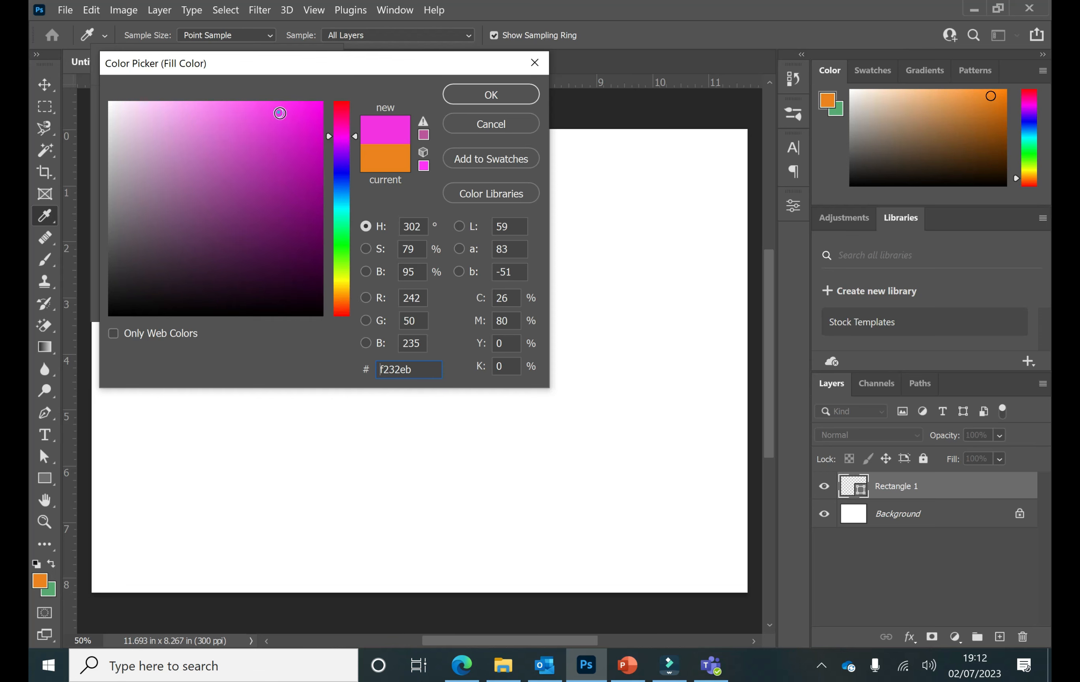
left_click(307, 107)
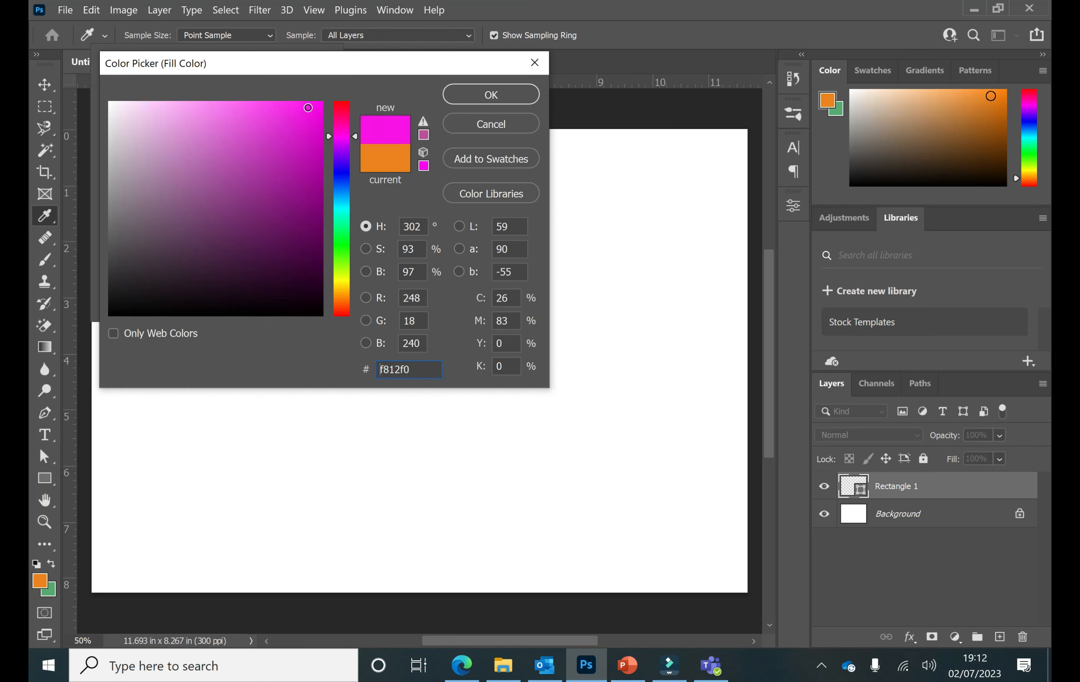
left_click(456, 93)
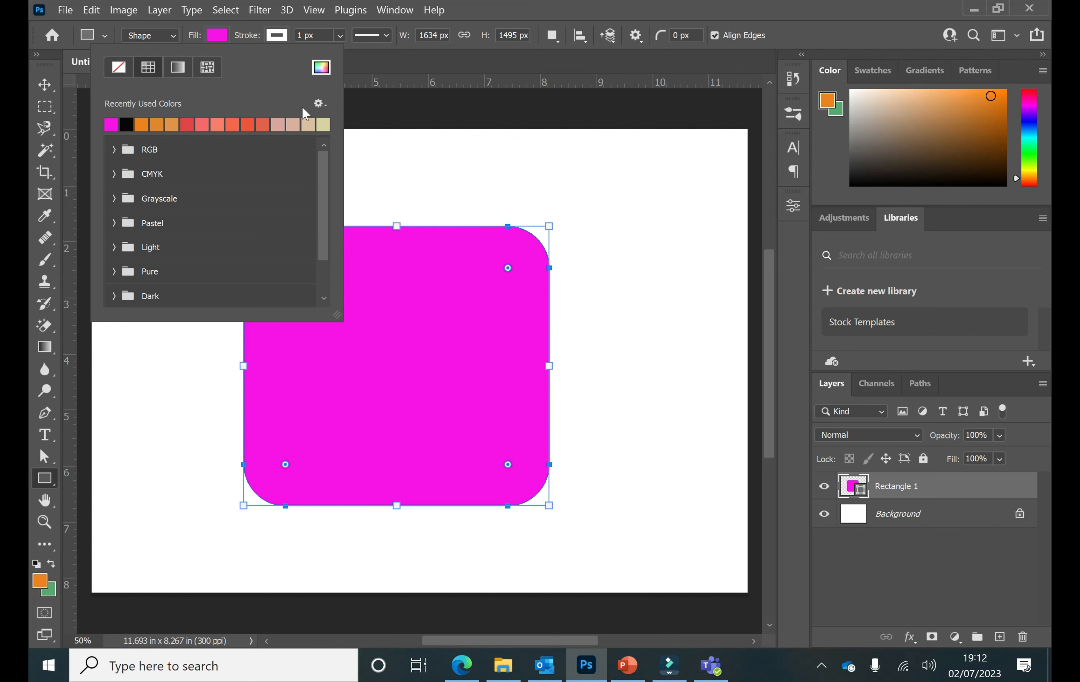
Step: Try black as the rounded rectangle's stroke colour, and set it to the same magenta as the fill
left_click(278, 33)
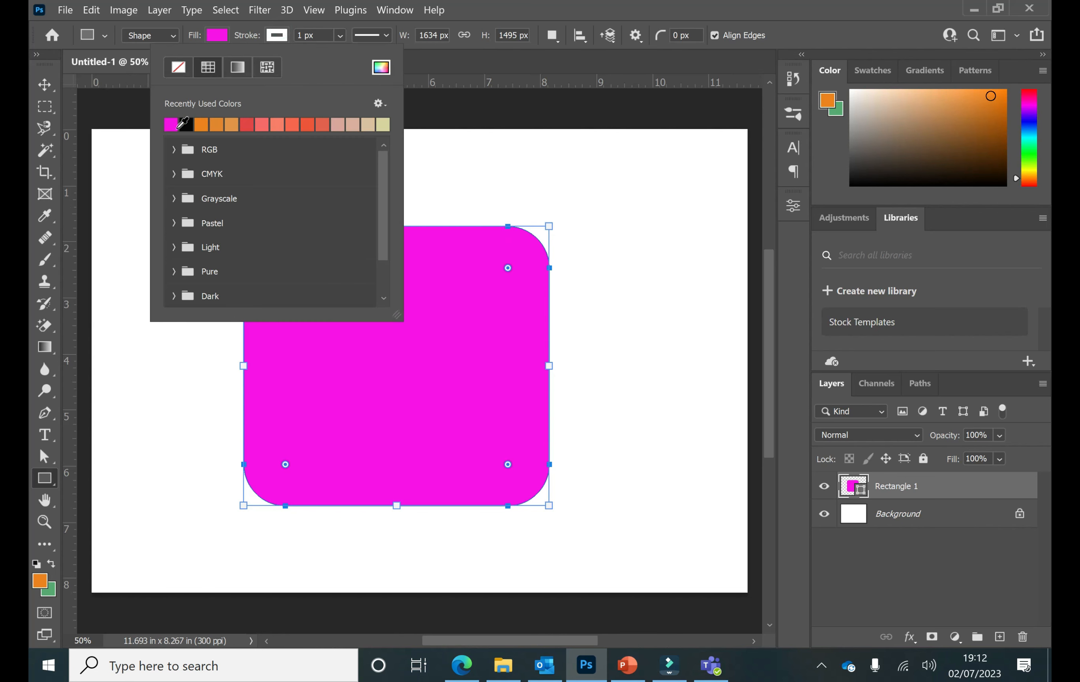
left_click(184, 125)
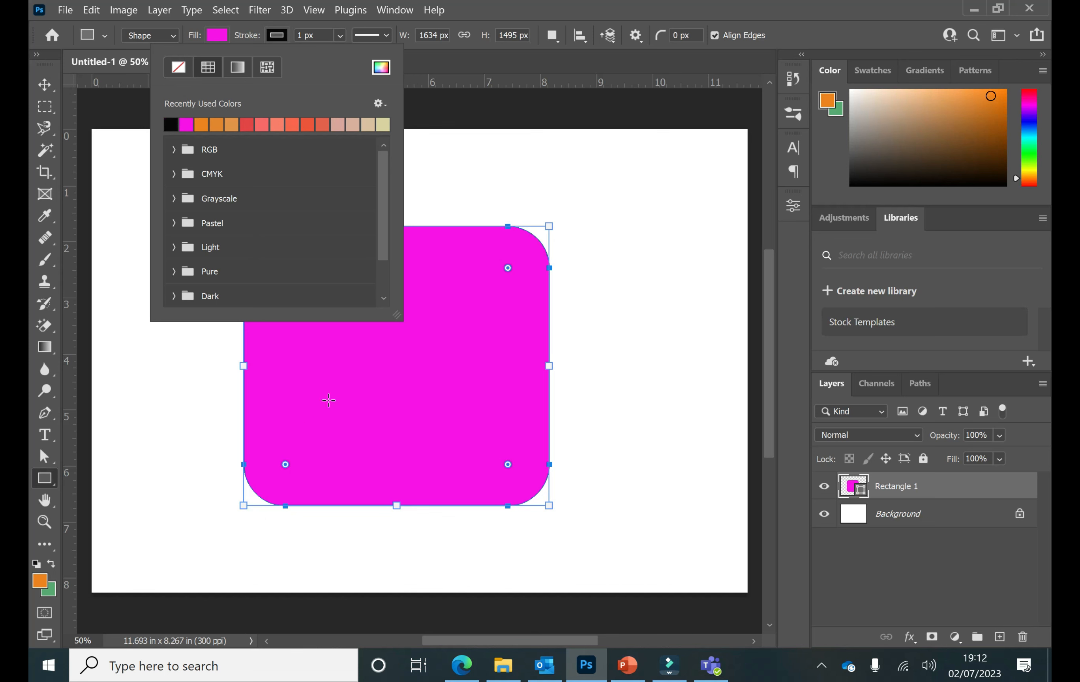
left_click(186, 124)
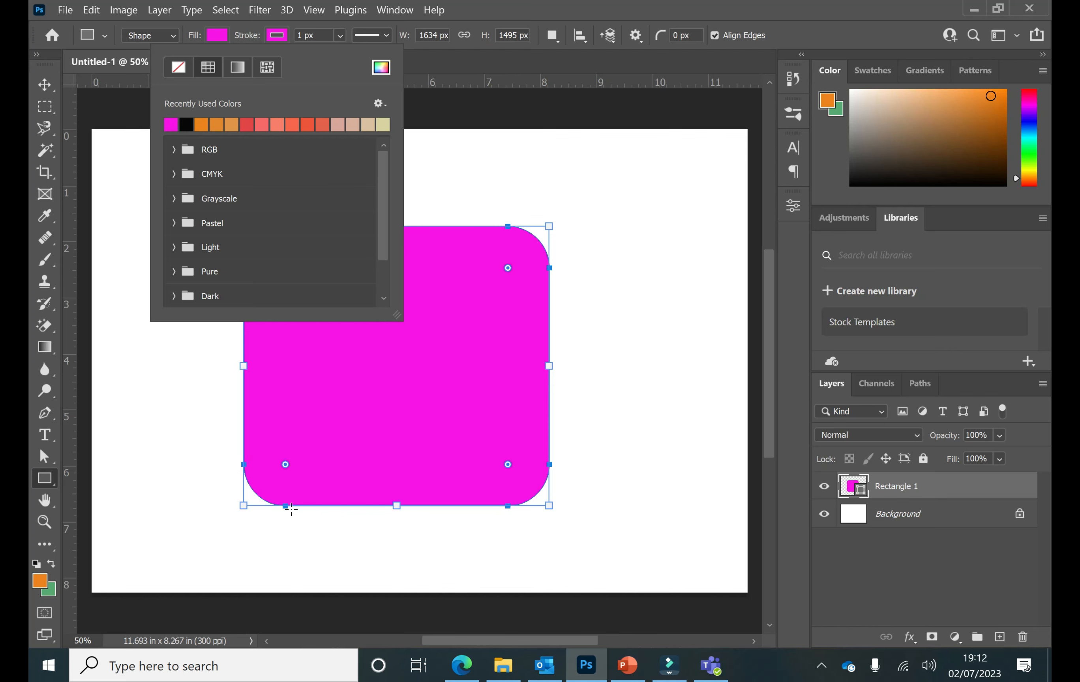
left_click(172, 122)
left_click(252, 28)
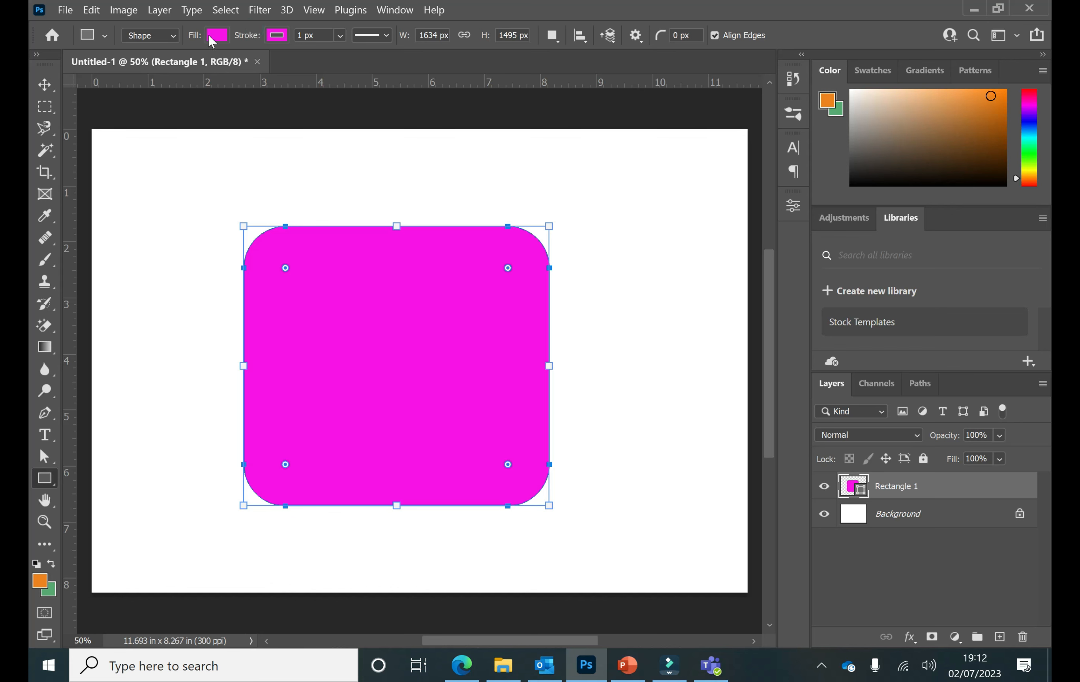
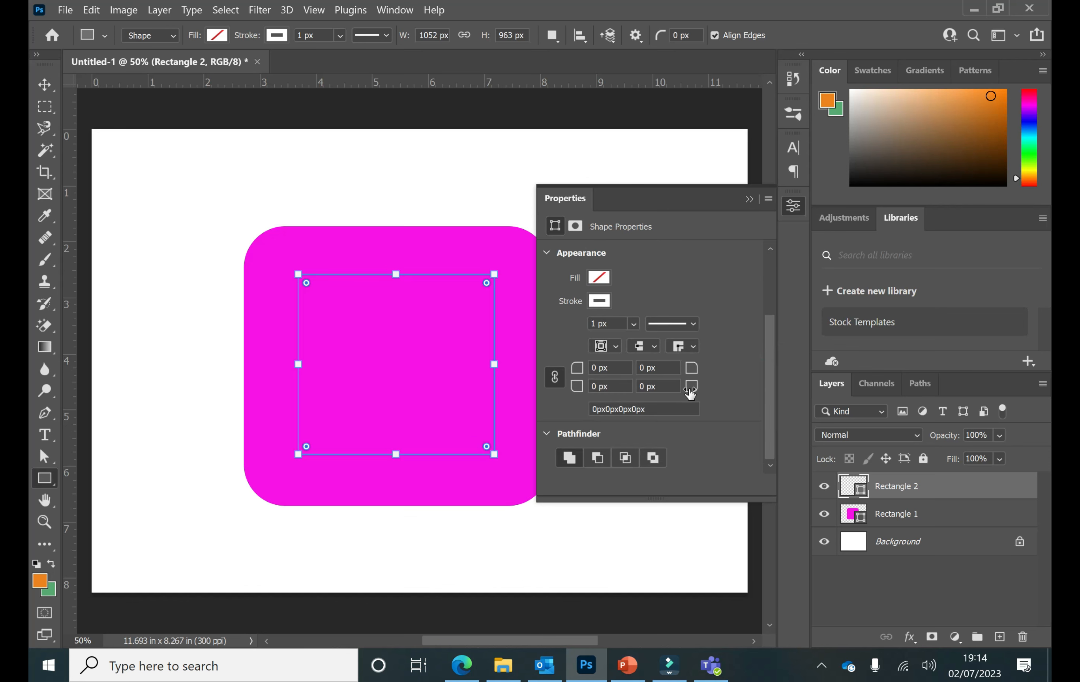
Step: Round all four corners of the inner rectangle to a radius of about 166 px and set its stroke colour to white (ffffff)
left_click_drag(577, 368, 717, 372)
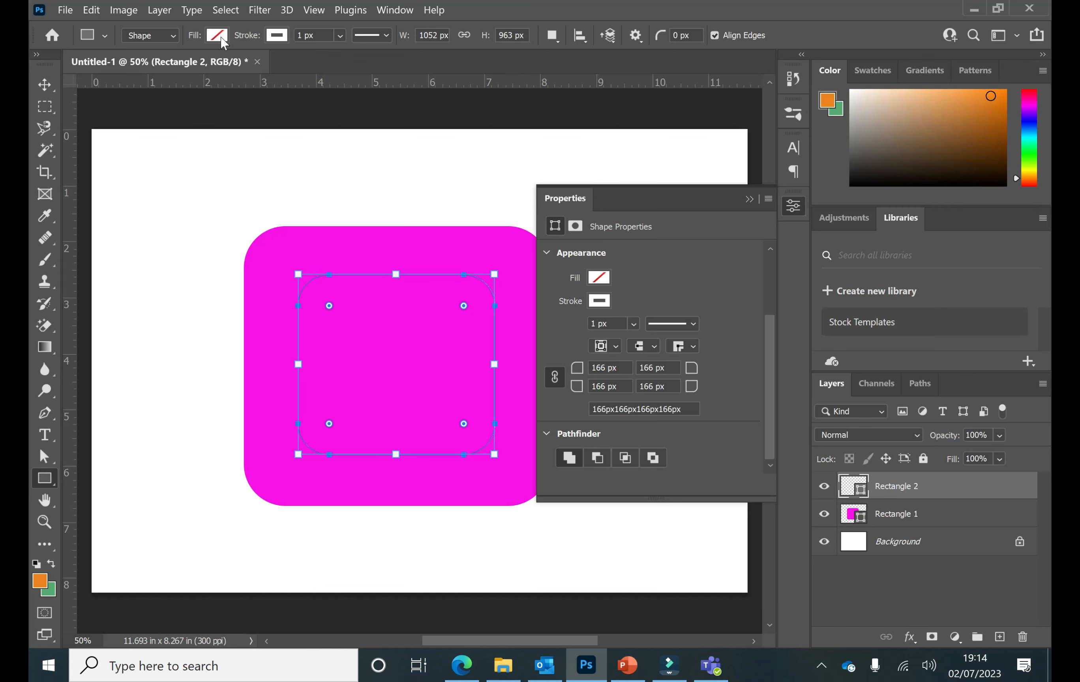
left_click(278, 36)
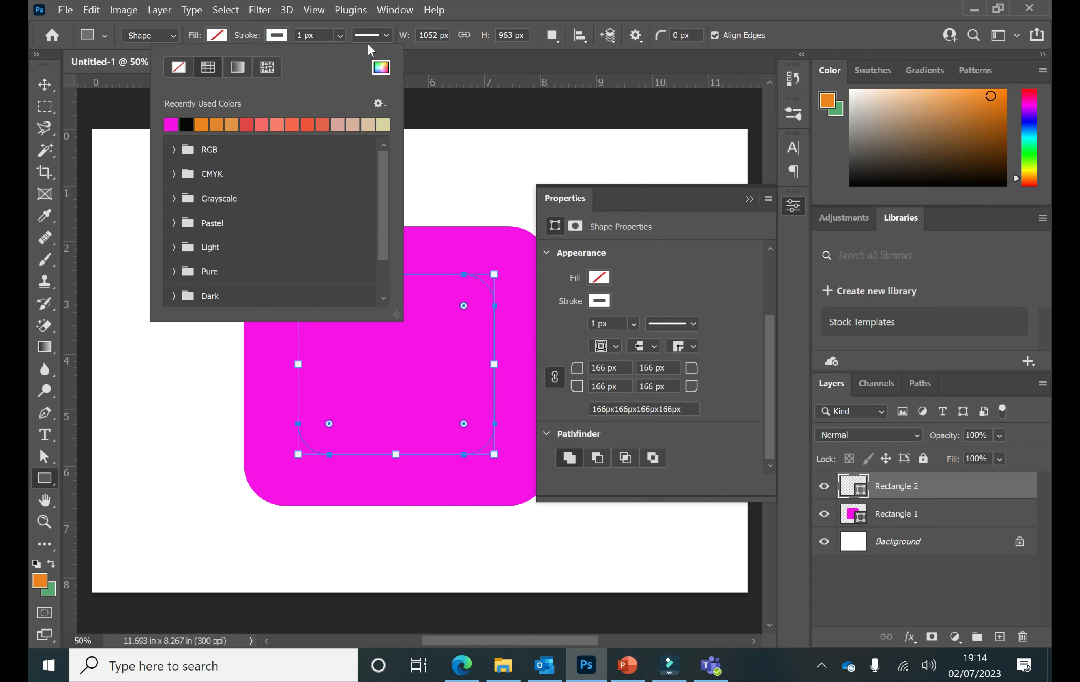
left_click(382, 68)
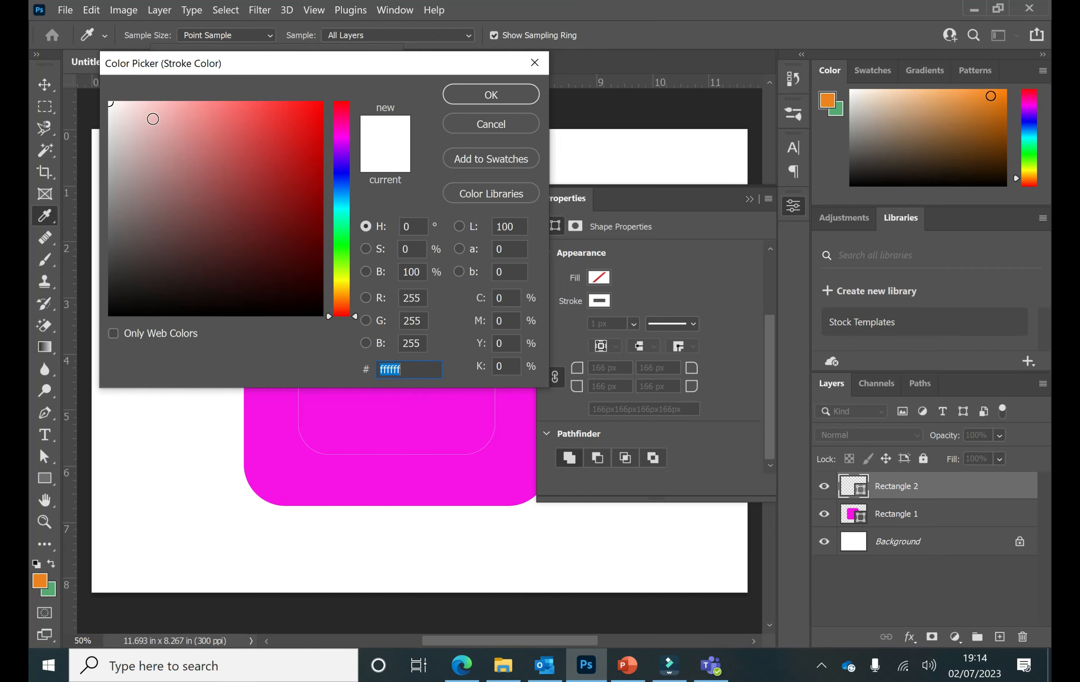
left_click(476, 94)
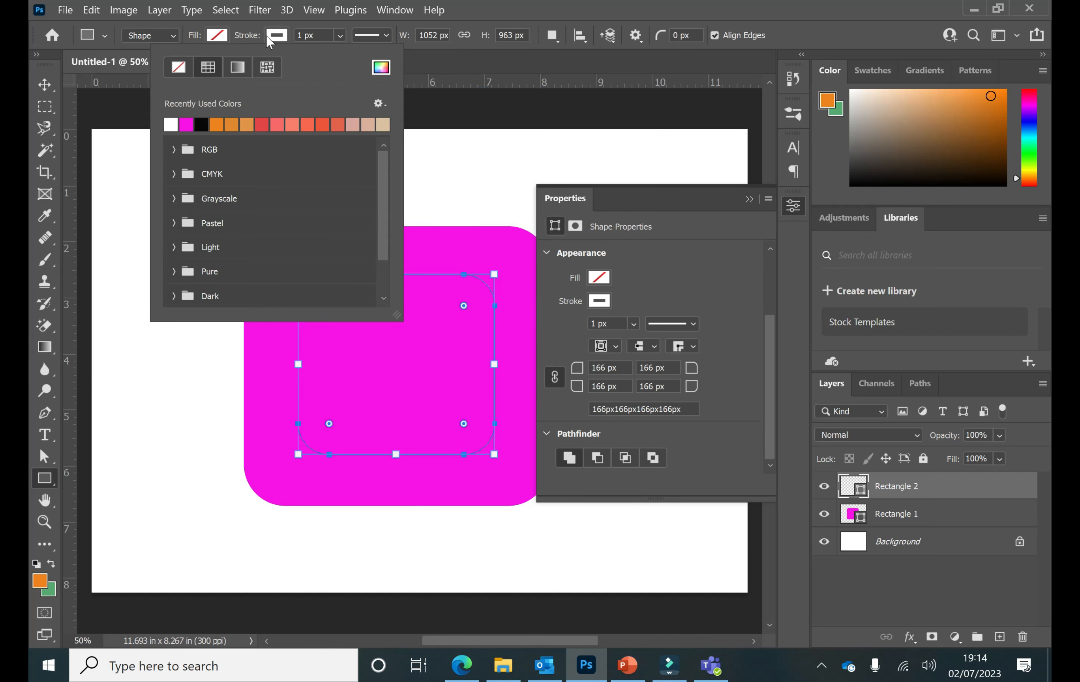
Step: Thicken the inner rectangle's white stroke to about 89 px and deselect the shape
left_click(339, 35)
mouse_move(356, 53)
left_mouse_down()
mouse_move(400, 71)
mouse_move(379, 71)
left_mouse_up()
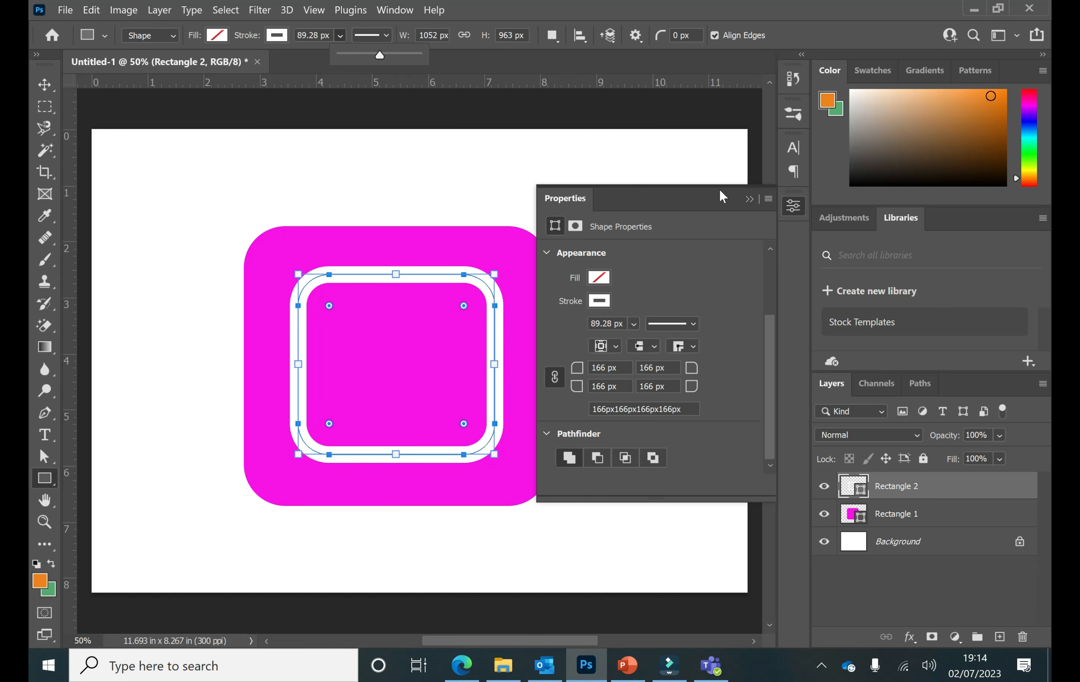
left_click(749, 199)
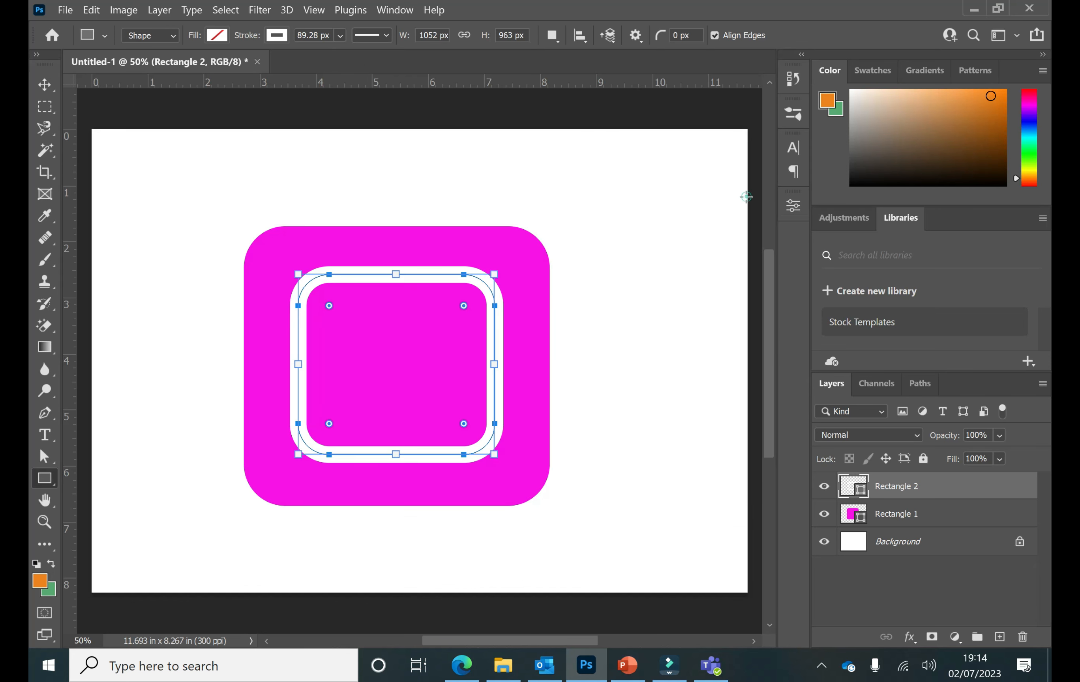
left_click(730, 215)
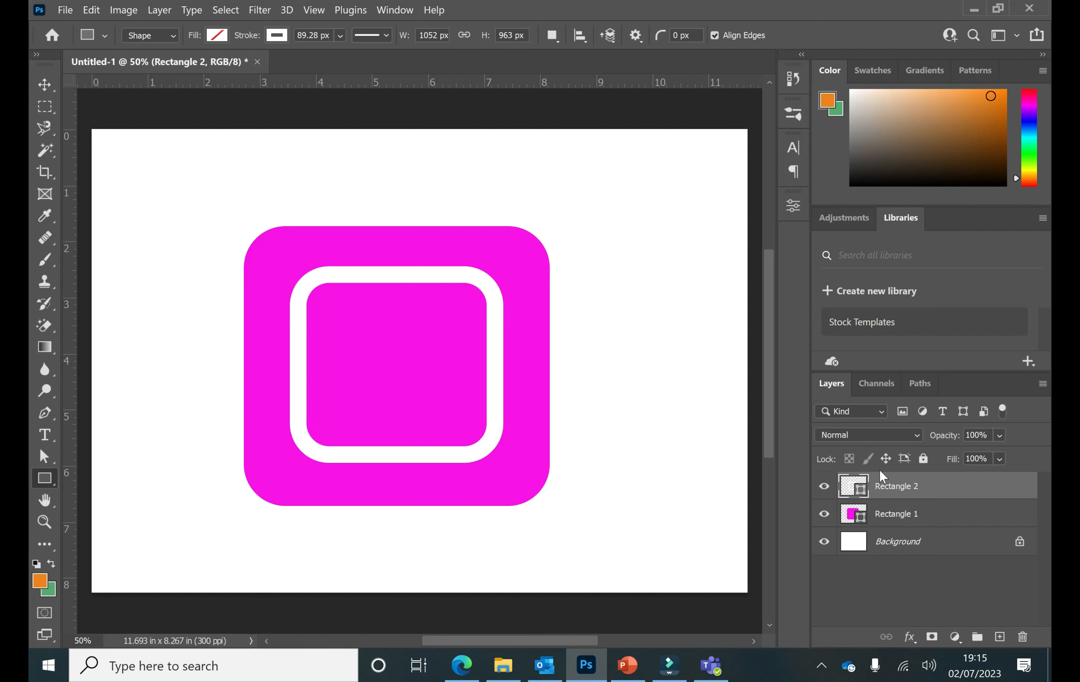
Step: Rename the magenta rectangle's layer as "Pink rectangle background"
left_click(901, 519)
double_click(901, 518)
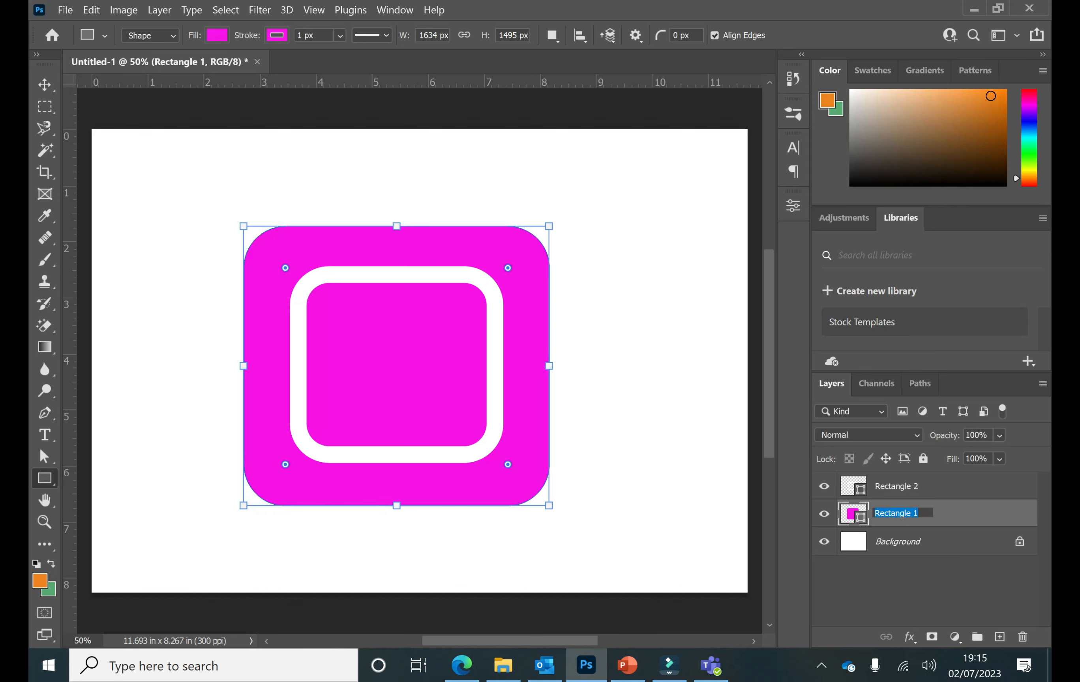
type("Pink rectangle background")
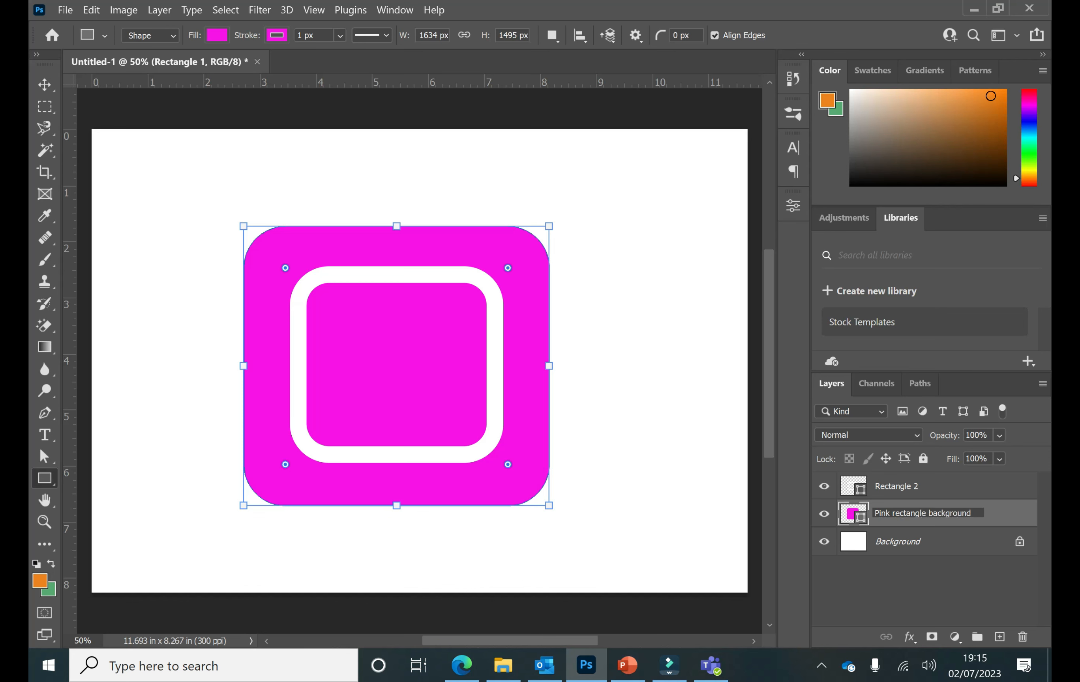
Step: Rename the inner rectangle's layer as "white rectangle inside"
left_click(920, 486)
double_click(911, 486)
type("wh")
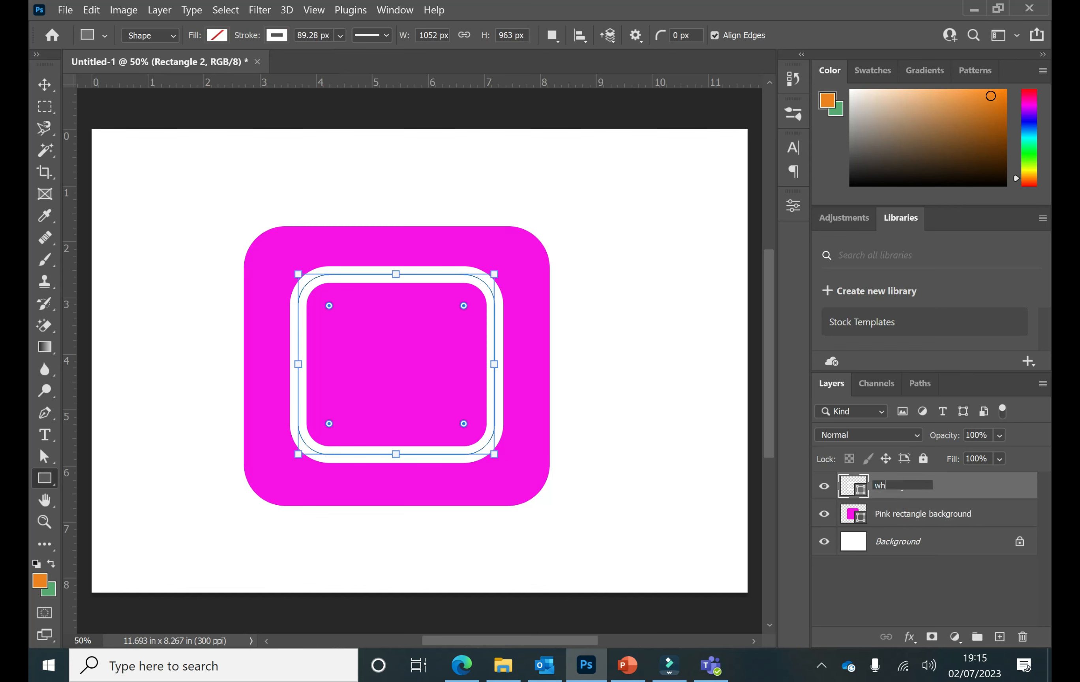
type("ite rectangle inside")
key("Return")
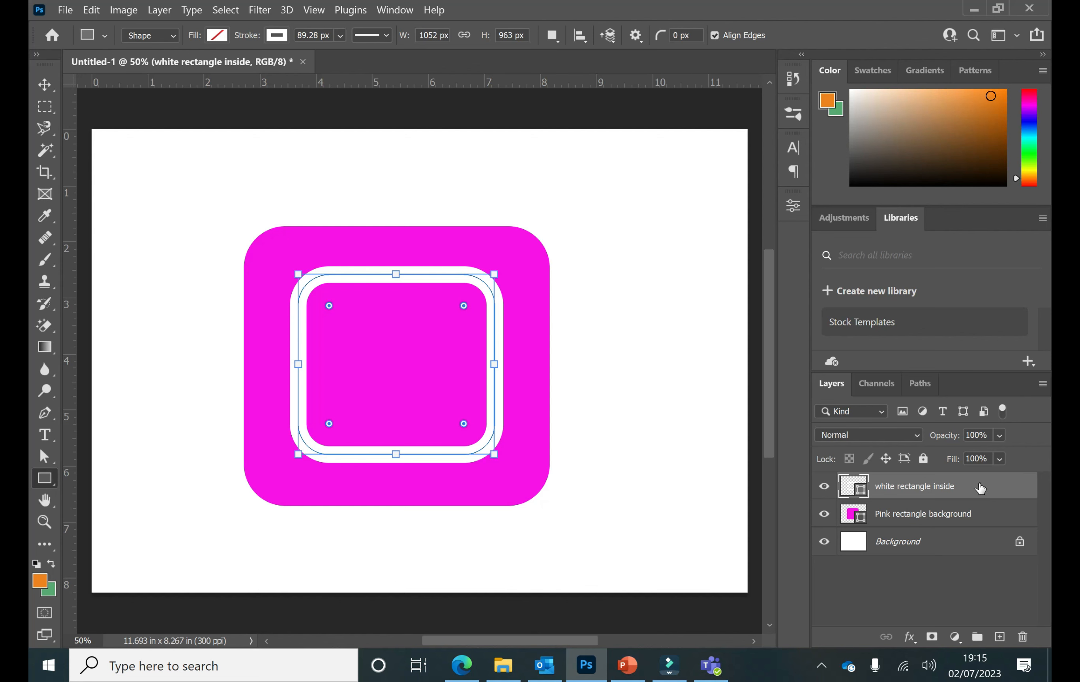
left_click(967, 515)
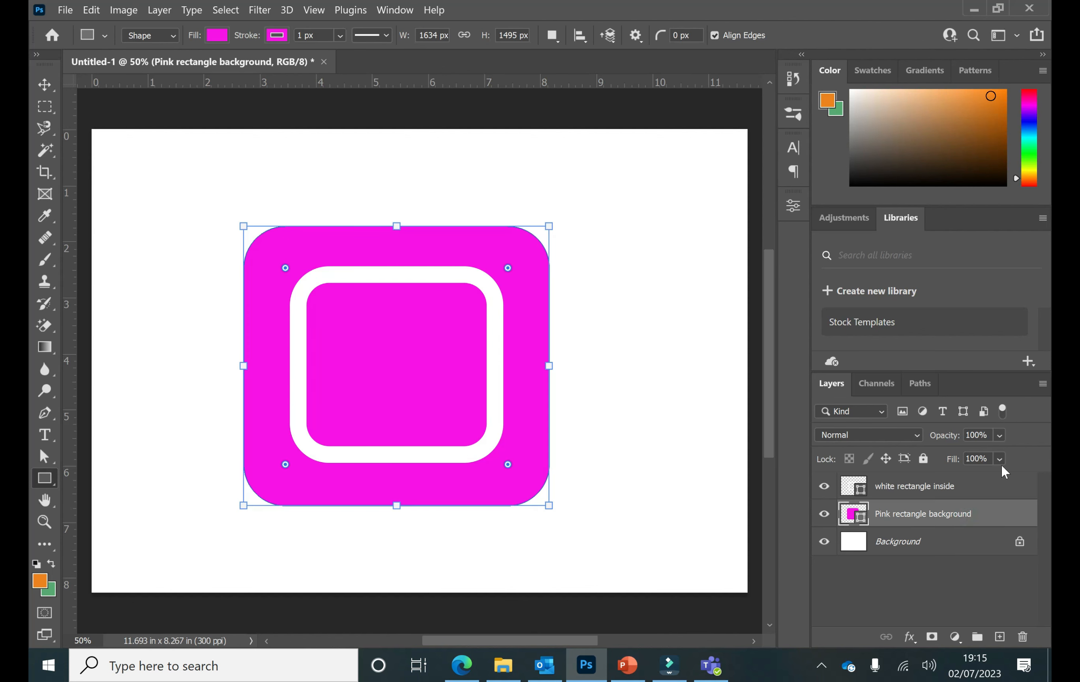
left_click(979, 490)
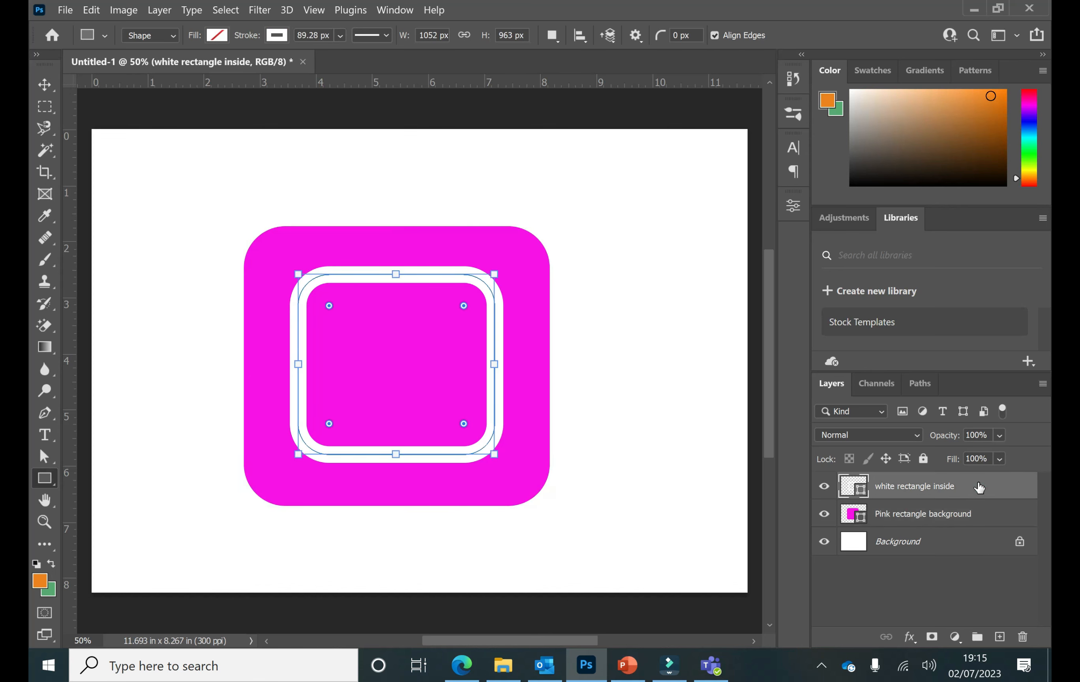
left_click(981, 517)
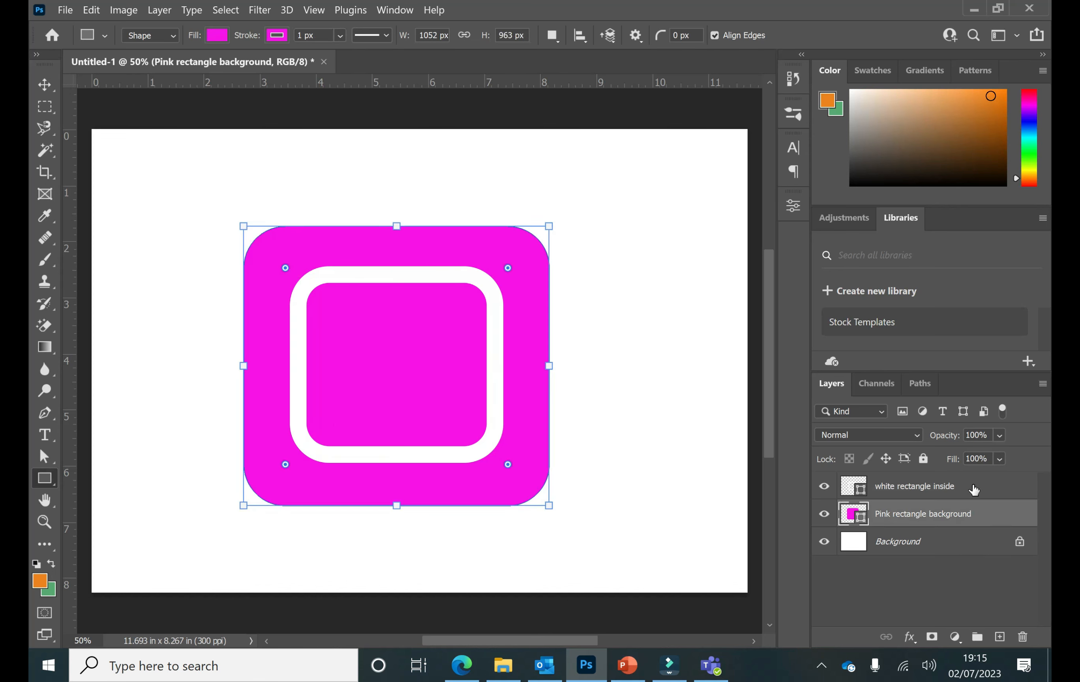
left_click(972, 487)
left_click(979, 513)
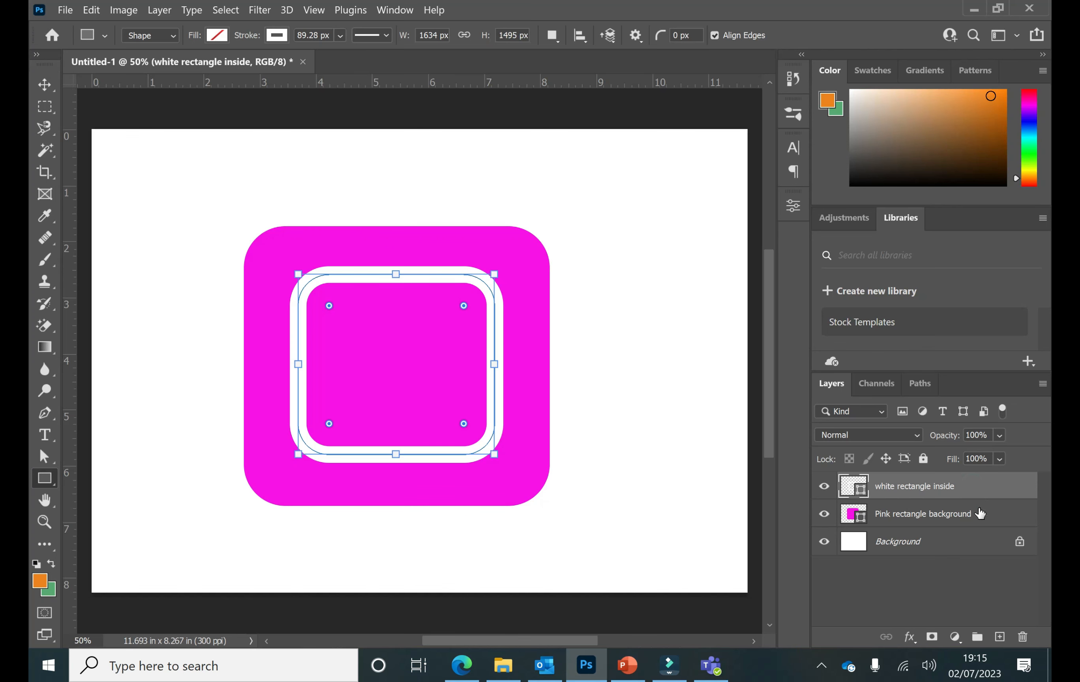
left_click(966, 485)
left_click(394, 306)
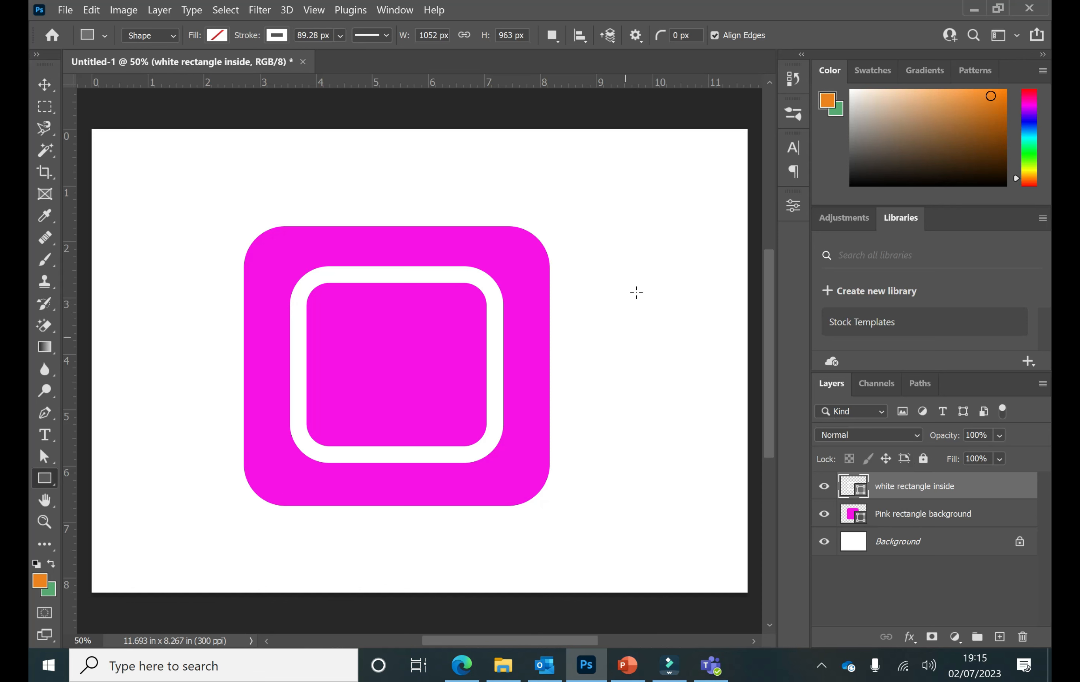
Step: Enlarge the pink rectangle background slightly from its upper-right corner to about 1652 by 1515 px using Free Transform
left_click(912, 520)
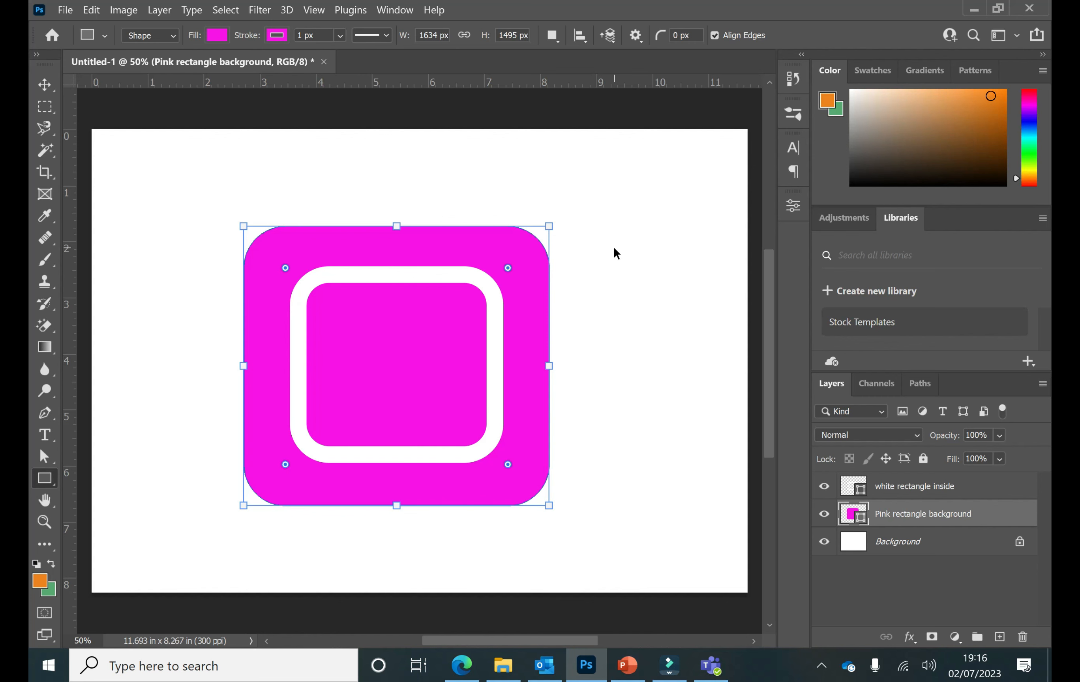
key("ctrl+t")
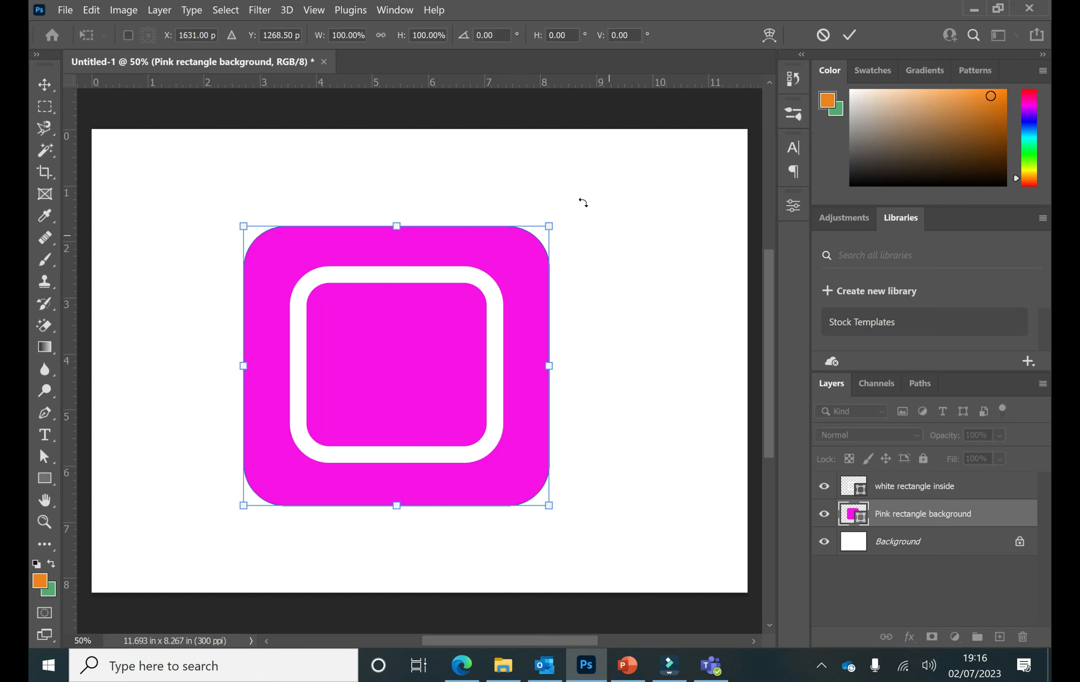
mouse_move(549, 226)
left_mouse_down()
mouse_move(495, 244)
mouse_move(570, 225)
mouse_move(586, 189)
mouse_move(570, 193)
mouse_move(553, 226)
left_mouse_up()
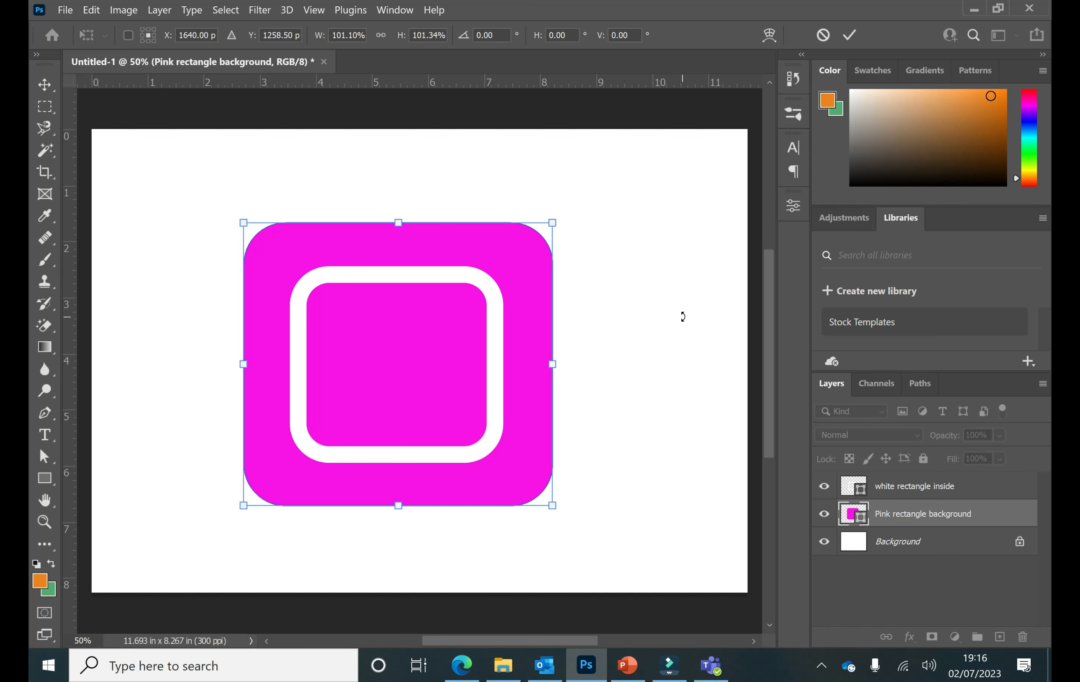
key("u")
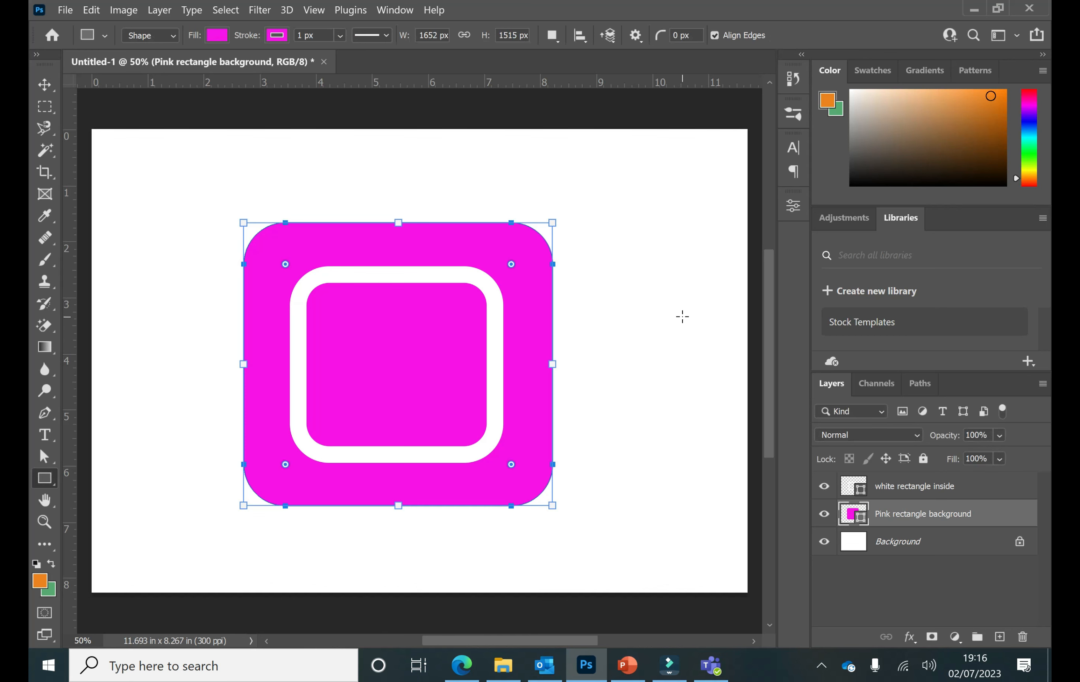
Step: Increase the stroke width of the white inner rectangle to about 127 px
left_click(909, 488)
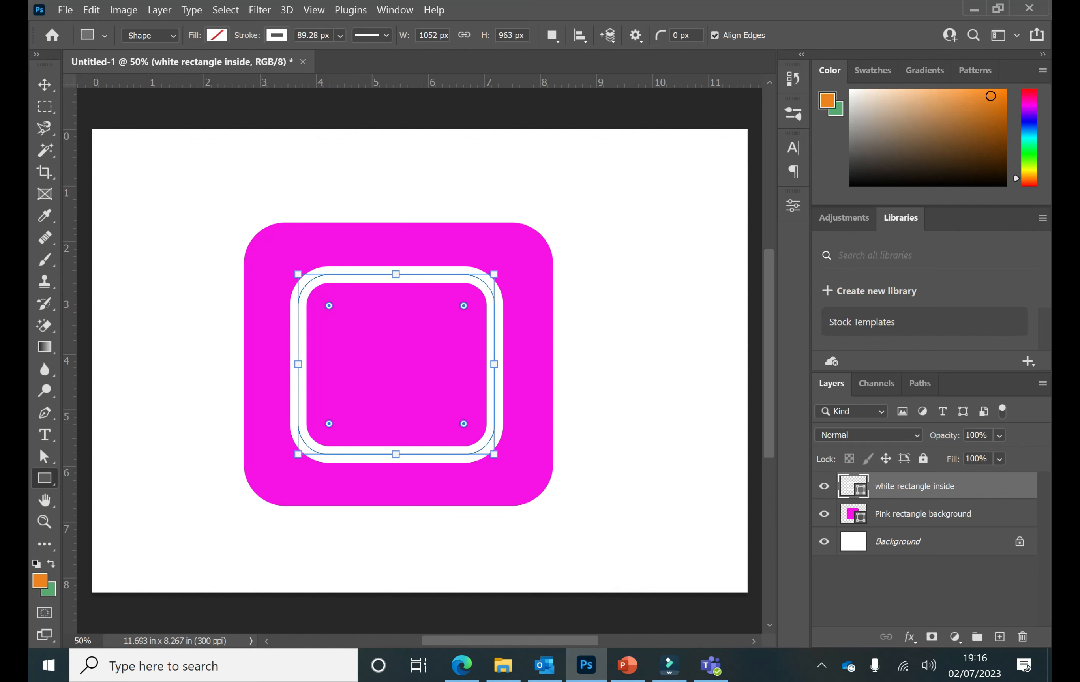
left_click(341, 35)
left_click_drag(349, 52, 380, 53)
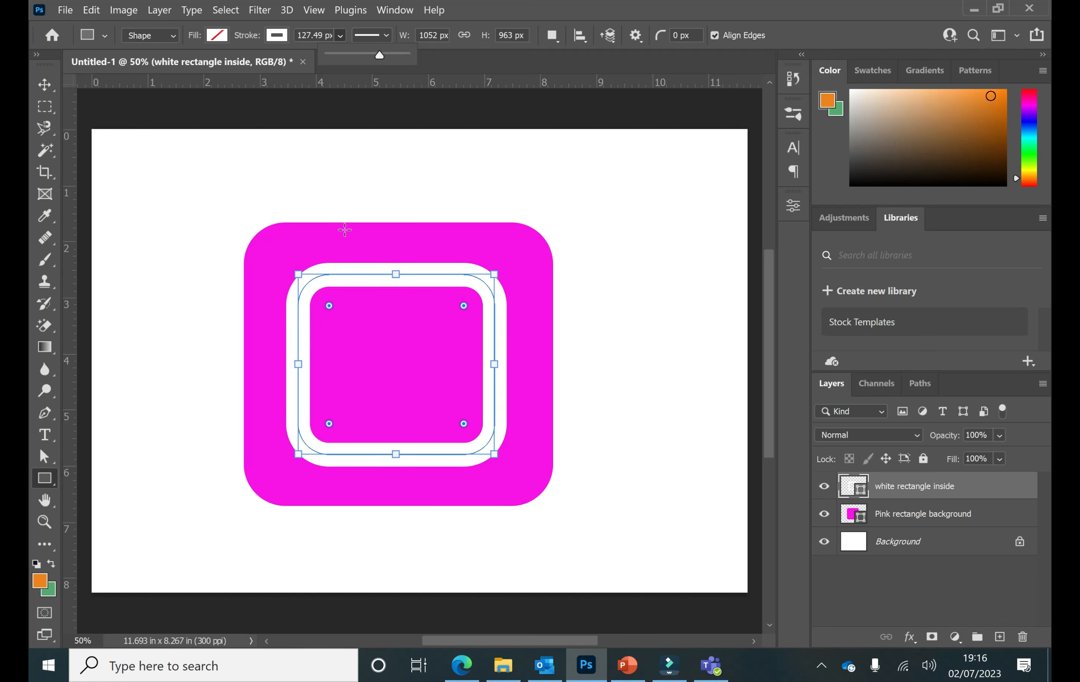
left_click(600, 167)
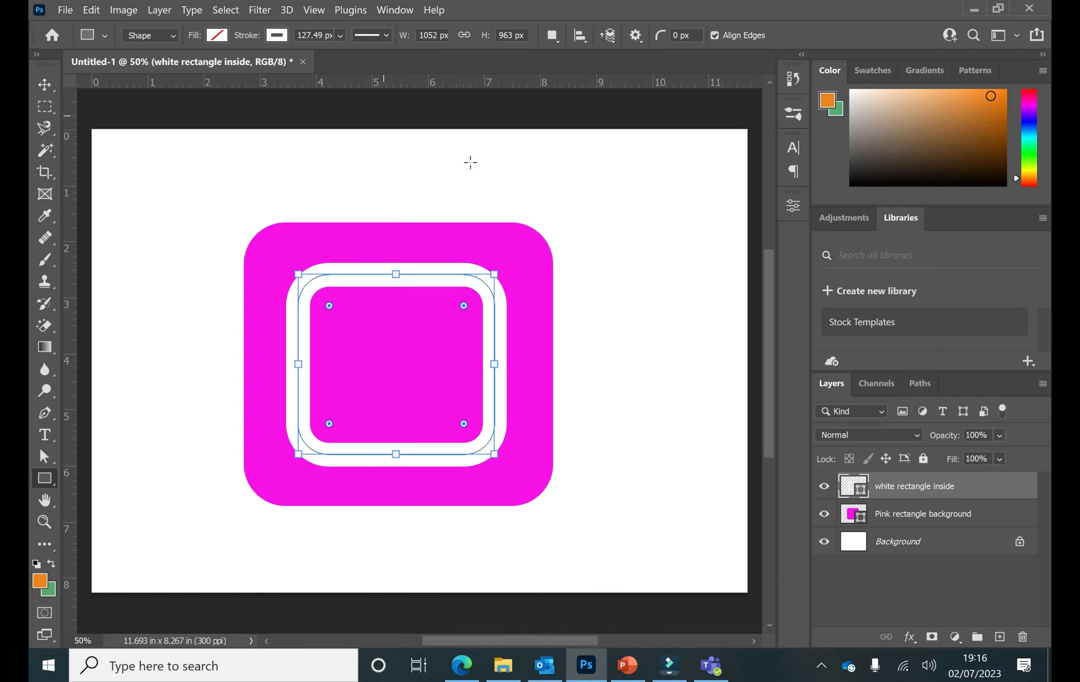
Step: Add a new layer above the white rectangle and name it "inside circle"
left_click(47, 88)
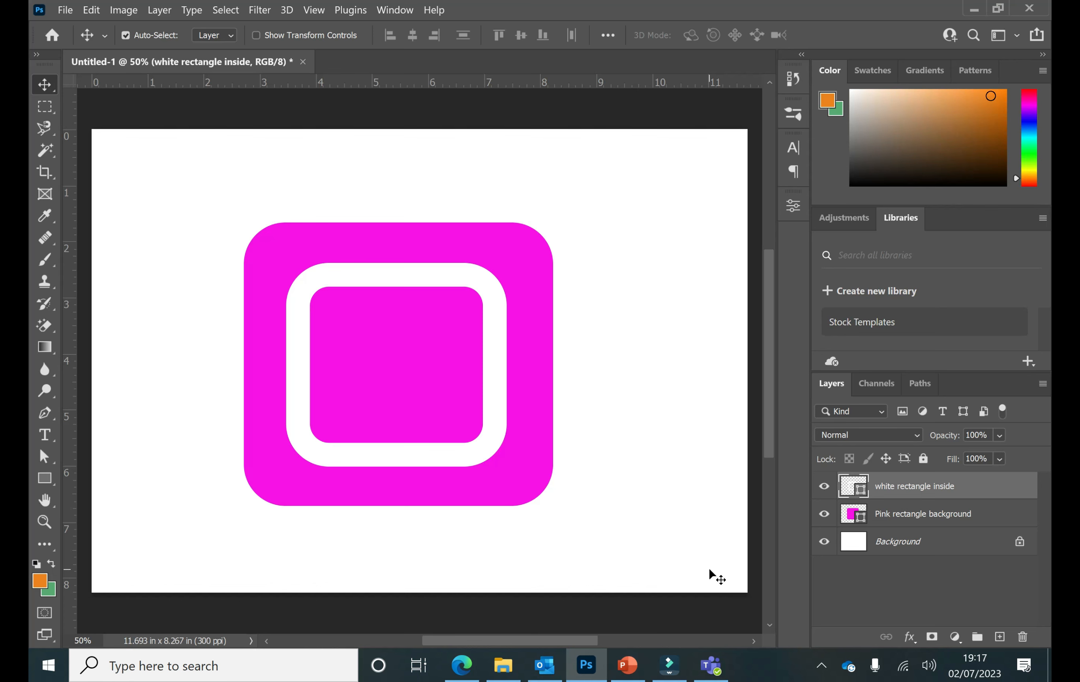
left_click(1000, 636)
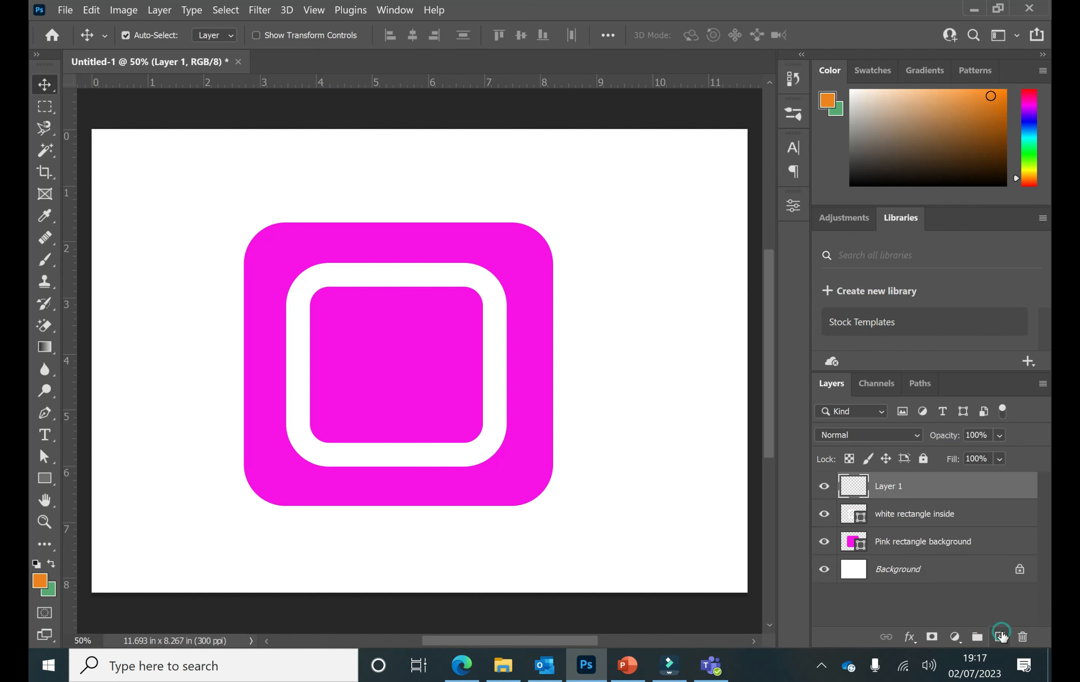
left_click(894, 491)
double_click(894, 492)
type("inside circle")
Step: Draw an unfilled circle about 371 by 366 px in the centre of the white frame and give it a white stroke of about 87 px
left_click(45, 476)
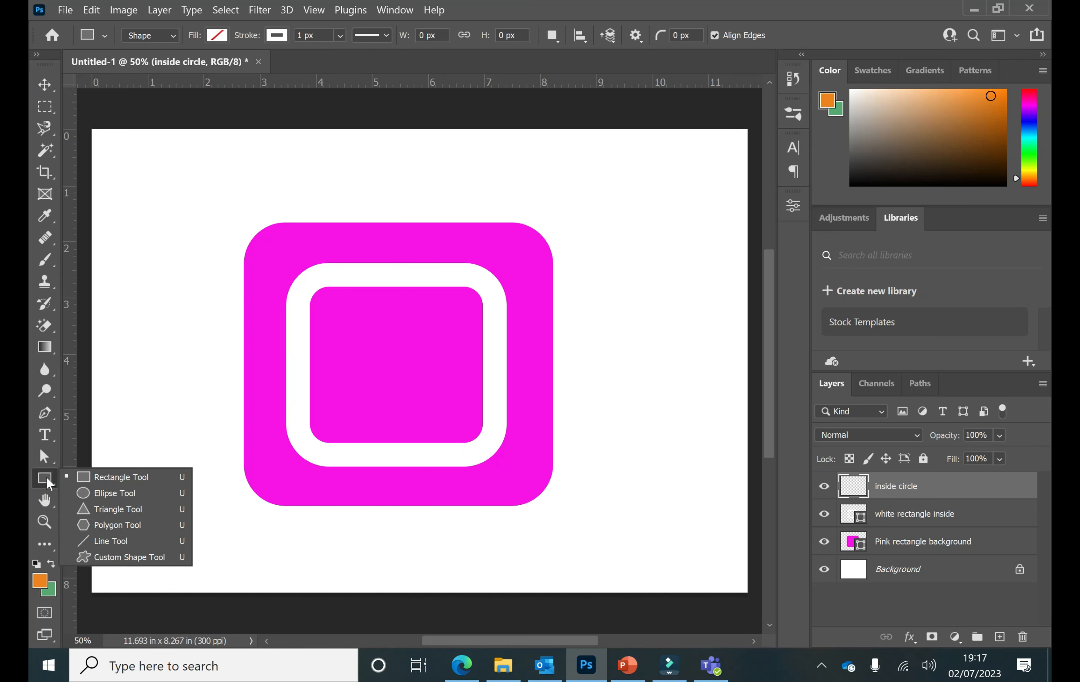
left_click(110, 493)
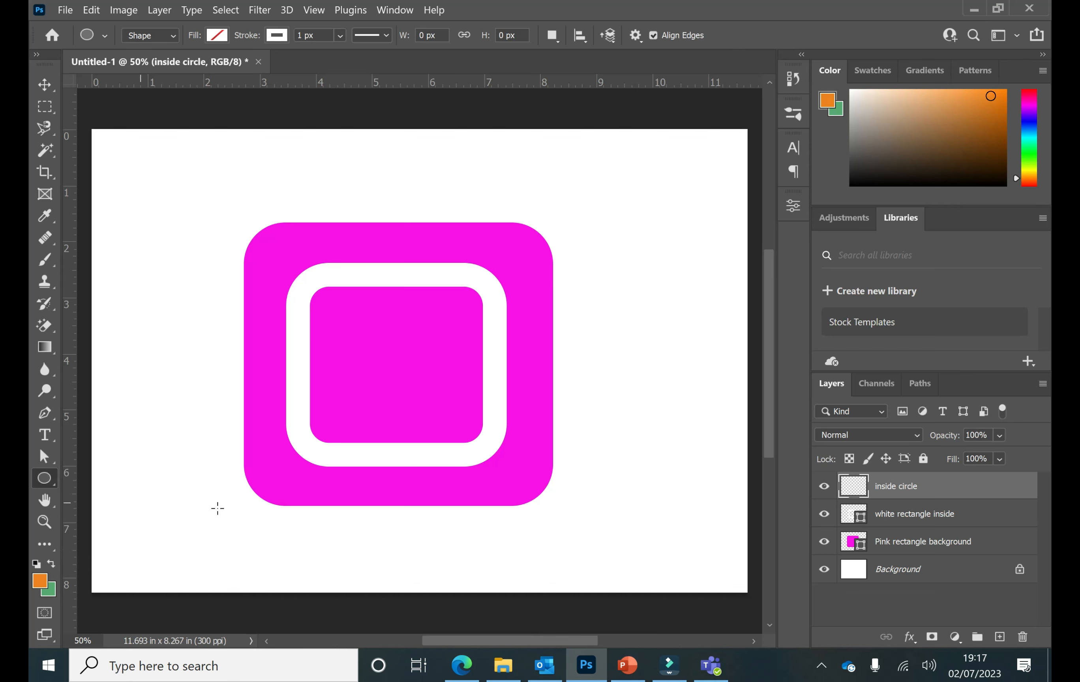
left_click_drag(363, 332, 432, 400)
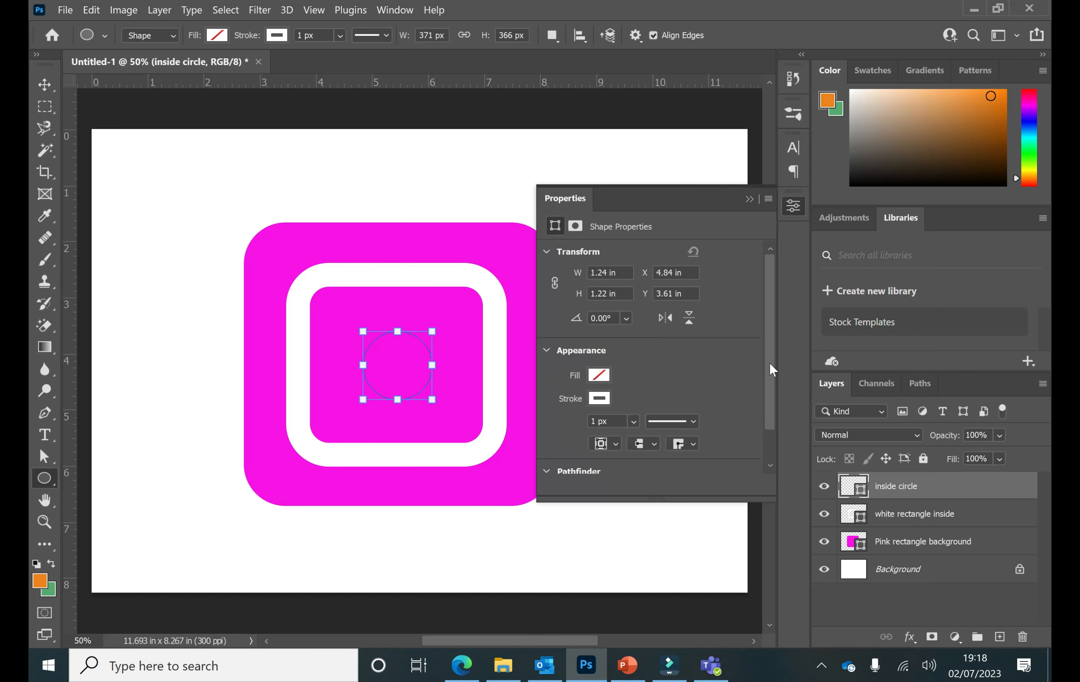
left_click(748, 199)
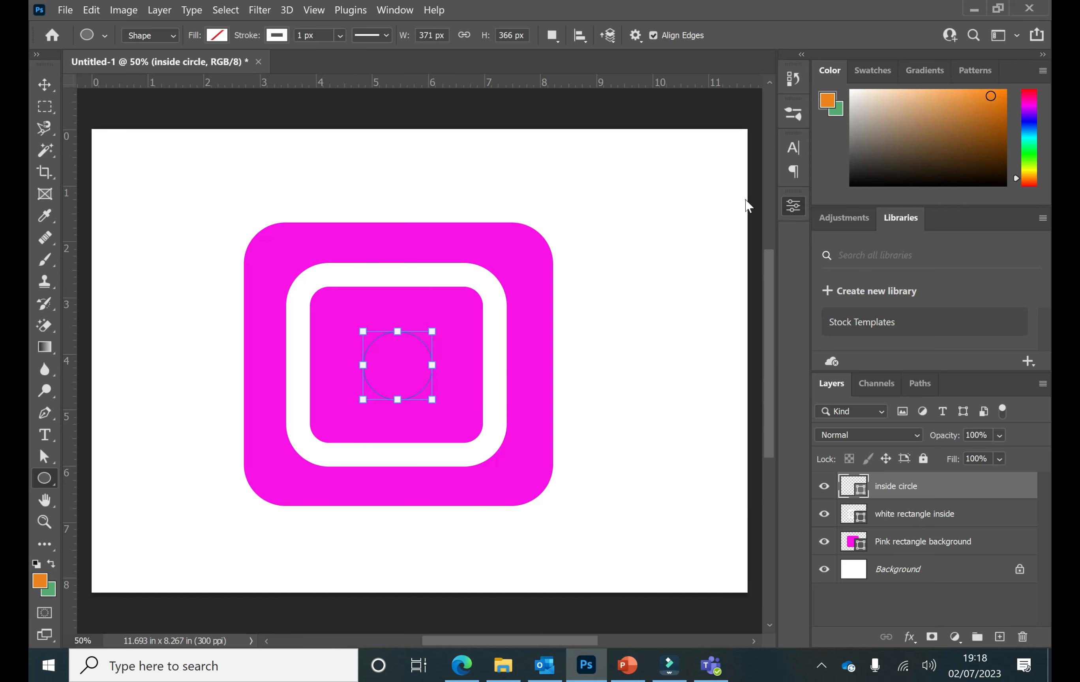
left_click(342, 36)
left_click_drag(339, 54, 379, 60)
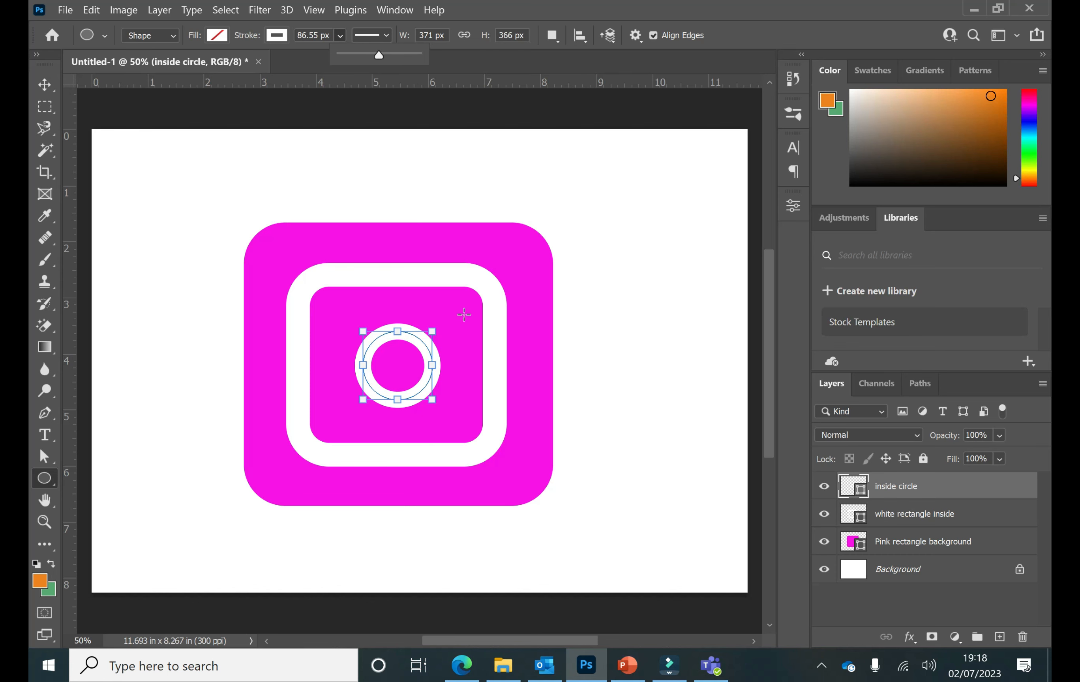
Step: Add a new layer above the inside circle and name it "small circle"
left_click(1000, 637)
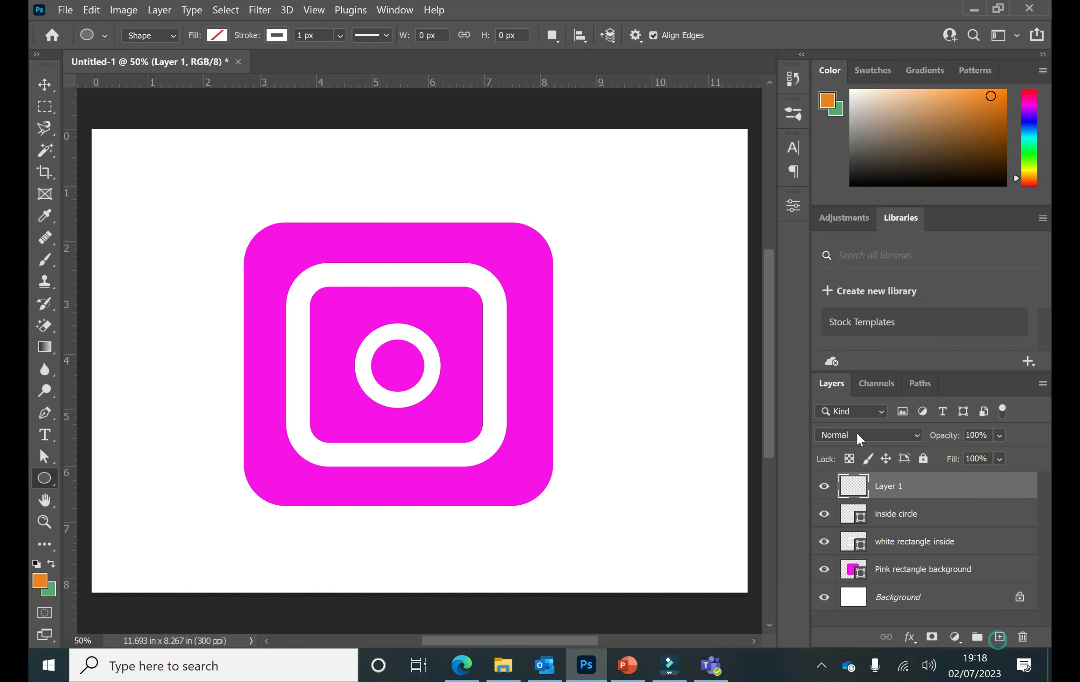
double_click(896, 494)
type("small circle")
Step: Draw a small circle about 93 by 87 px inside the white frame's upper-right corner and fill it with white
left_click(49, 477)
left_click(90, 492)
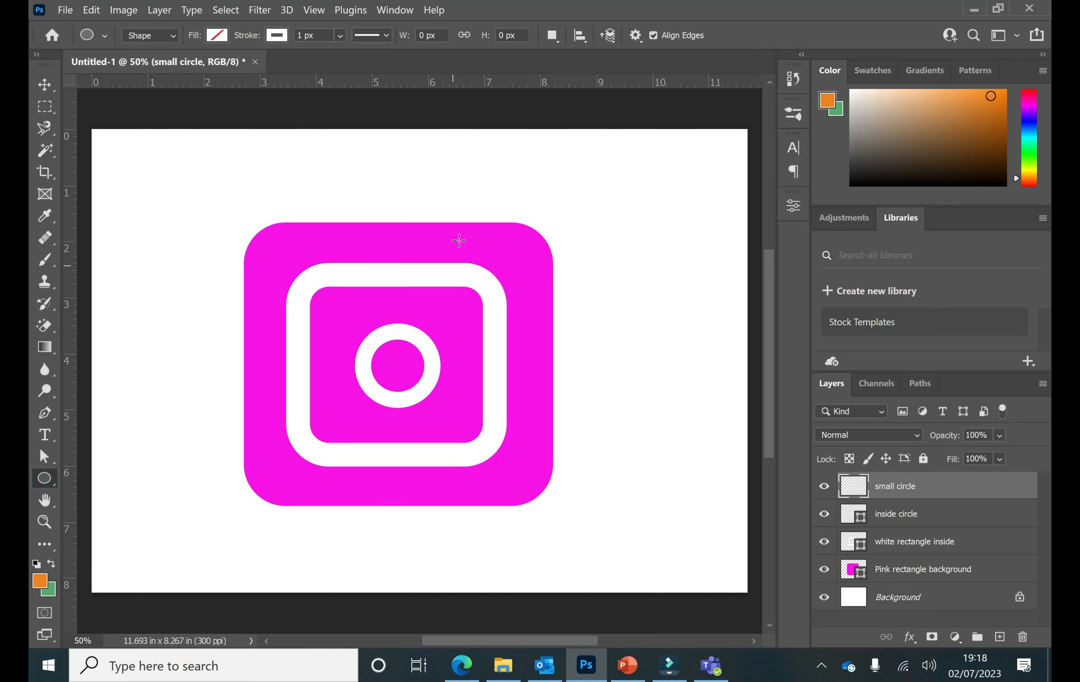
left_click_drag(446, 300, 462, 316)
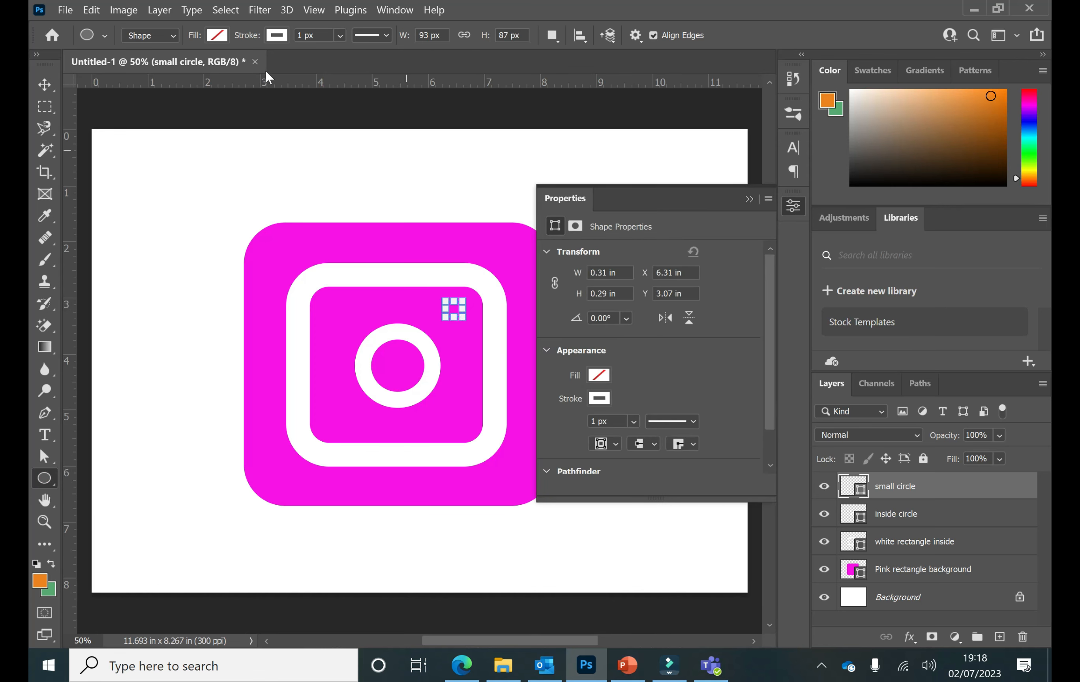
left_click(219, 36)
left_click(116, 124)
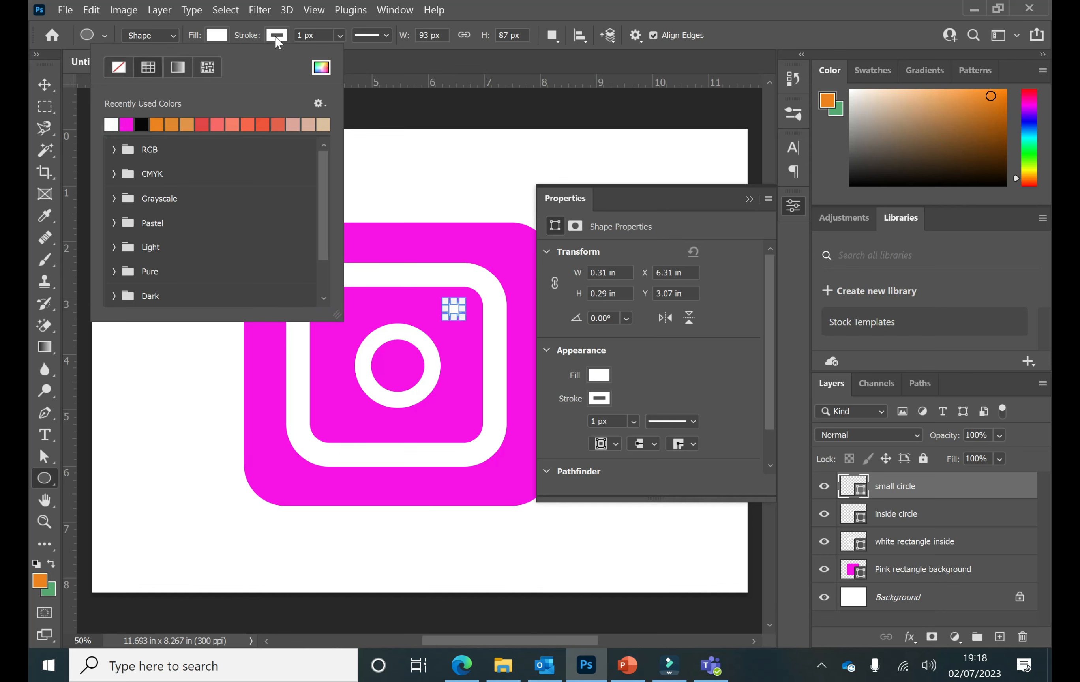
Step: Leave the small circle's shape settings, pick the Move tool and view the reference Instagram logo in PowerPoint
left_click(750, 199)
left_click(749, 199)
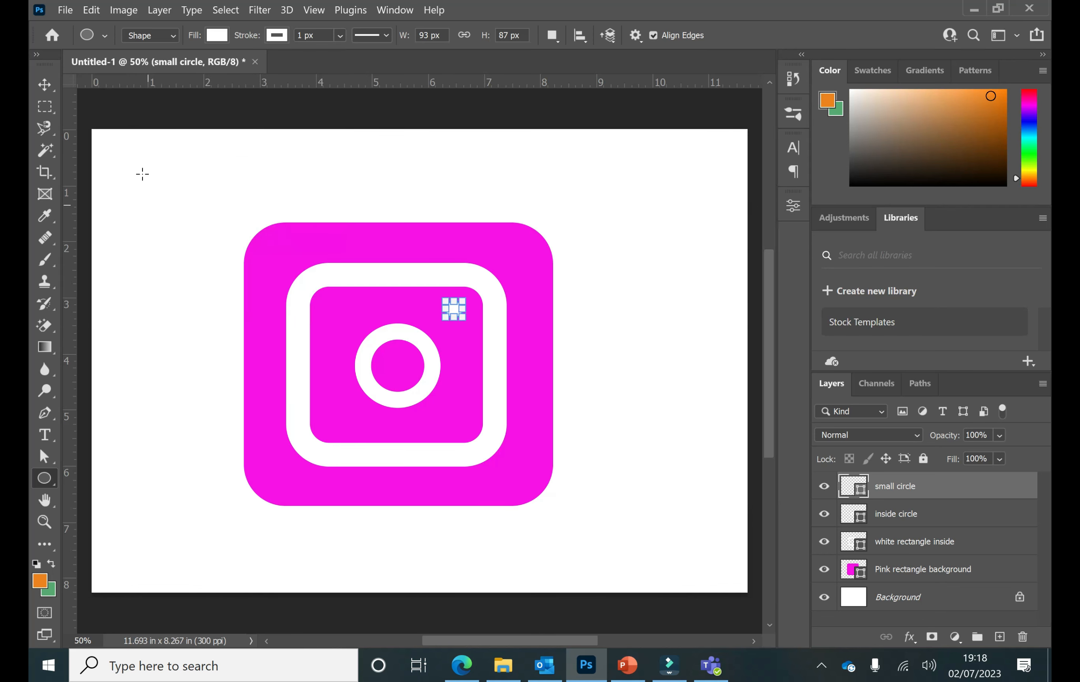
left_click(44, 85)
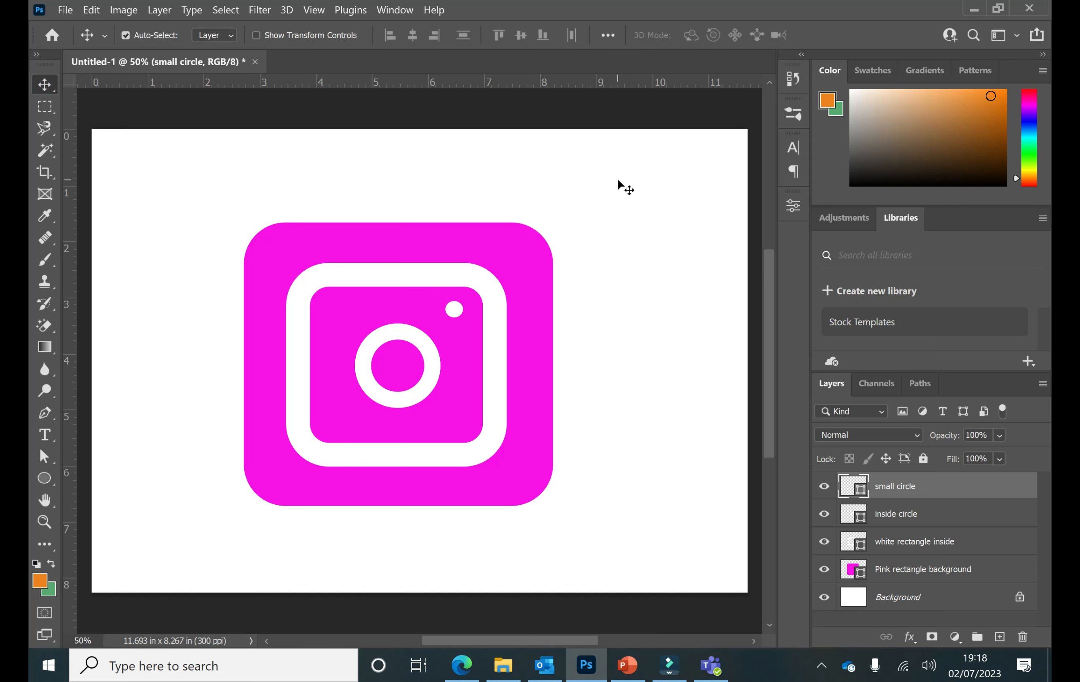
left_click(633, 667)
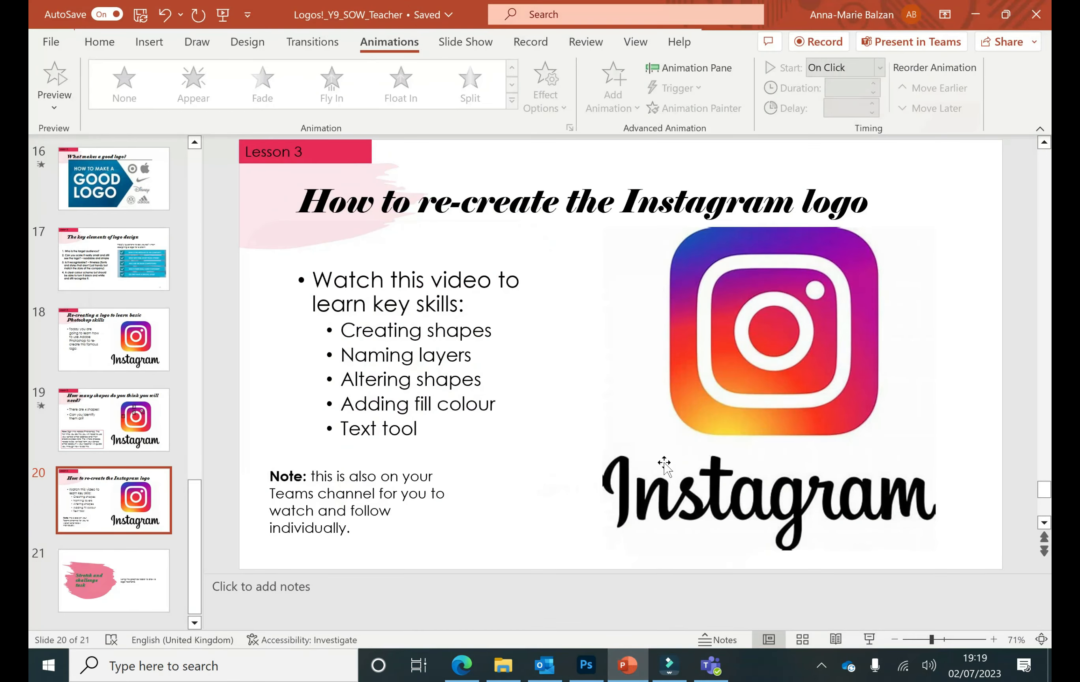
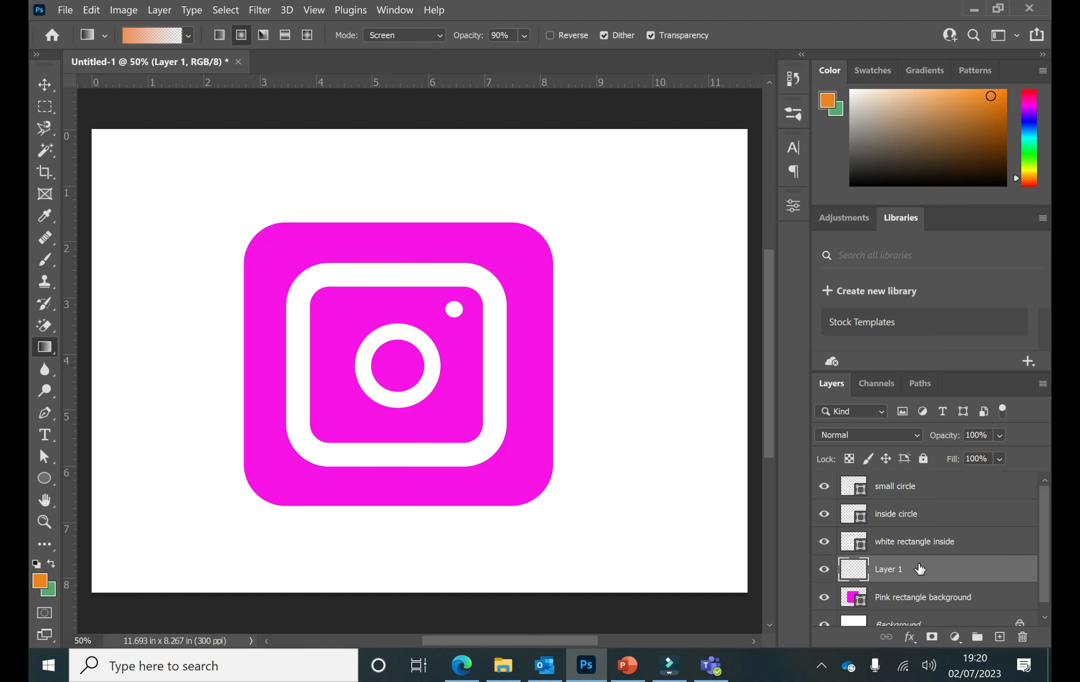
Step: Clip the empty layer above the pink rectangle background to that rectangle with a clipping mask
right_click(931, 574)
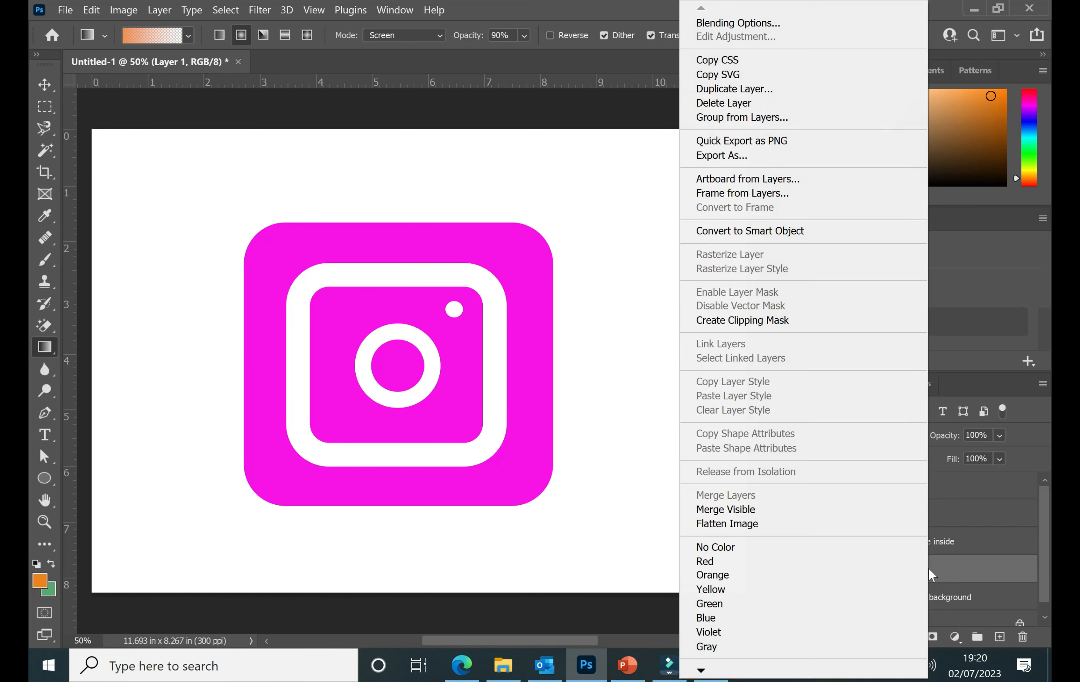
left_click(778, 321)
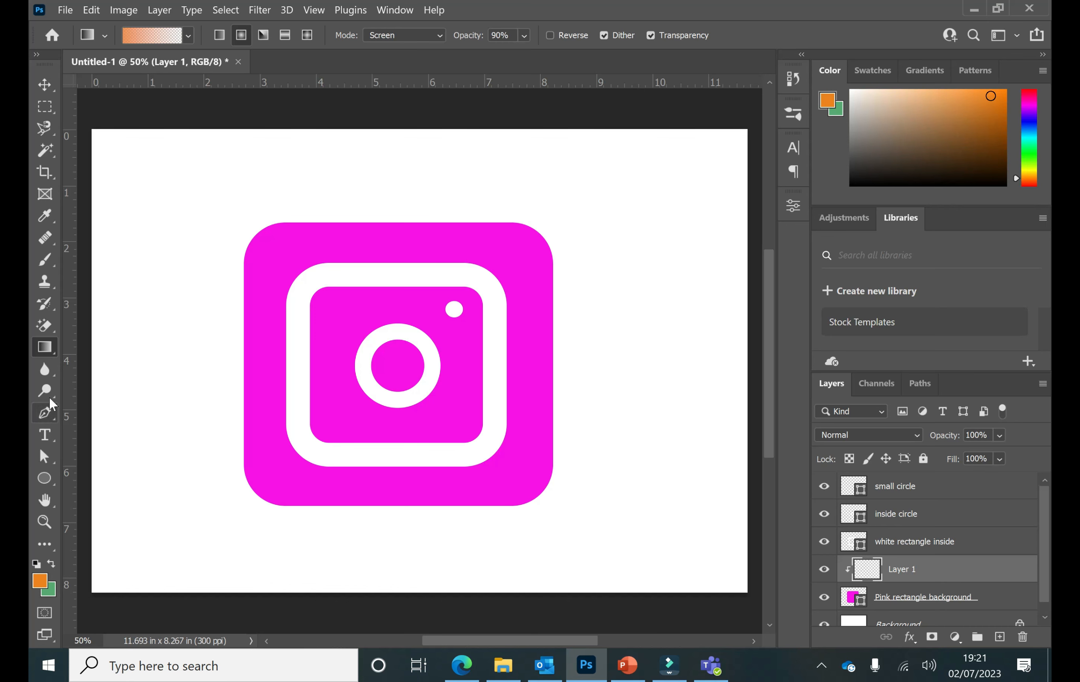
Step: Set up the Gradient tool with the colour-to-transparent gradient from the Basics presets
right_click(42, 346)
left_click(81, 345)
left_click(189, 35)
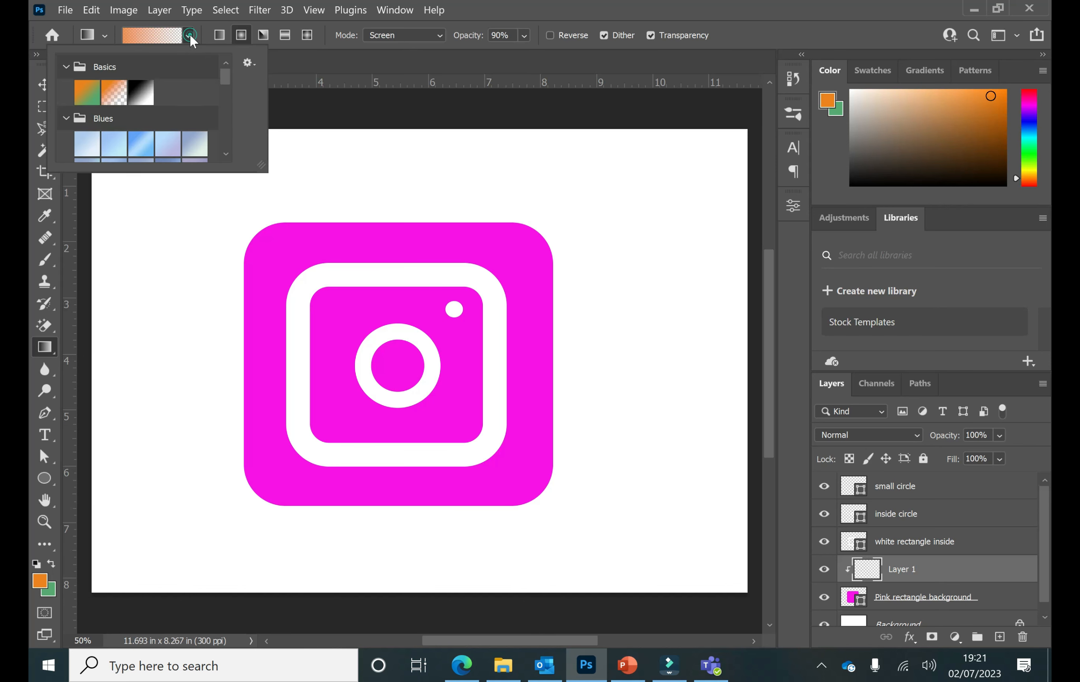
left_click(66, 66)
left_click(66, 91)
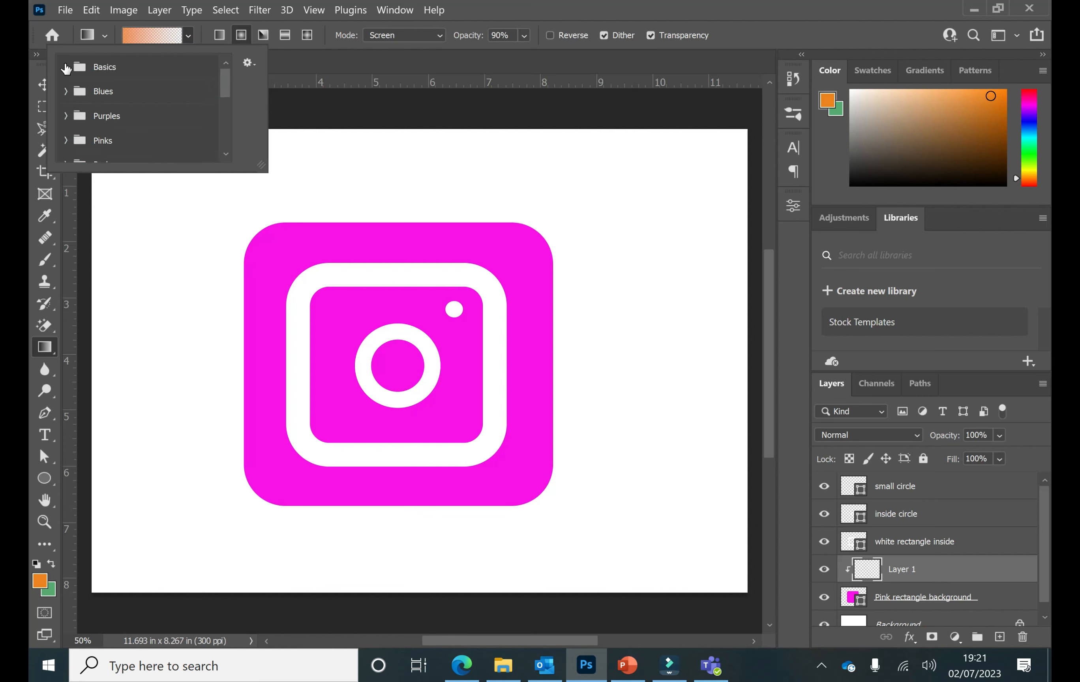
left_click(64, 66)
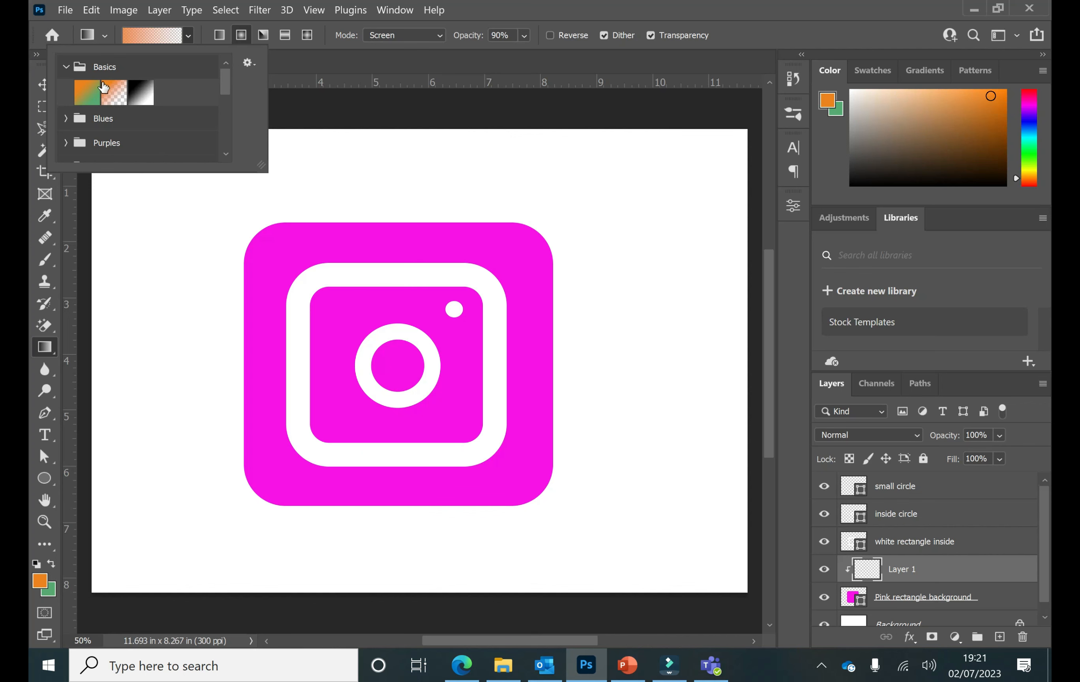
left_click(119, 97)
left_click(203, 35)
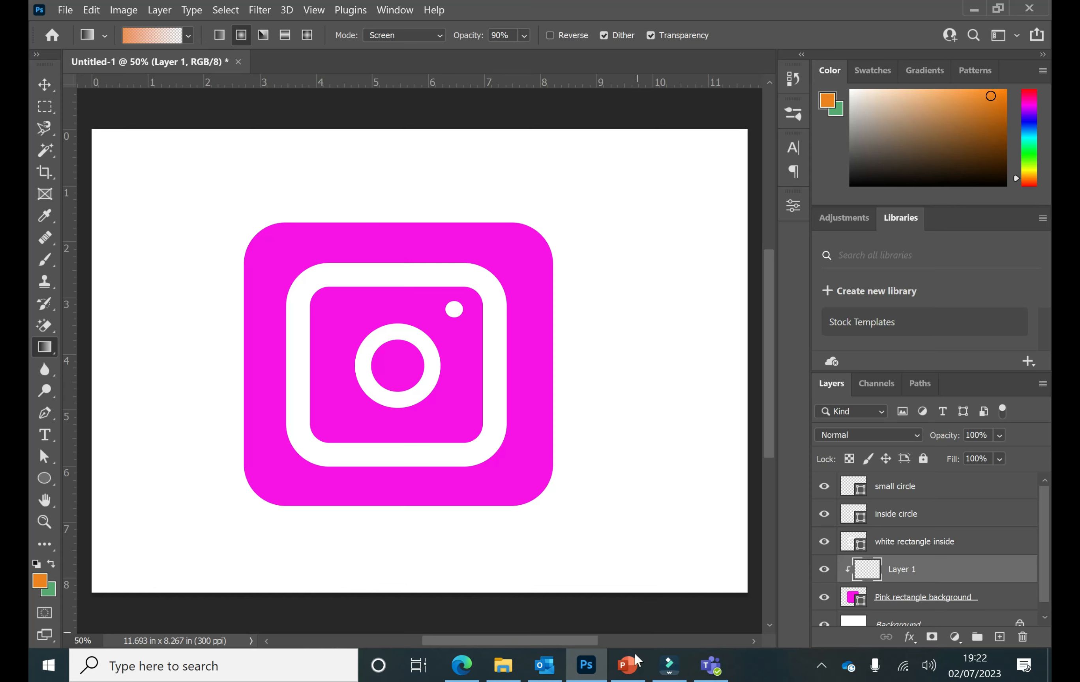
Step: Choose a blue-violet foreground colour and blend gradients over the pink background's upper-left corner, upper edge and left side
left_click(632, 665)
left_click(1028, 116)
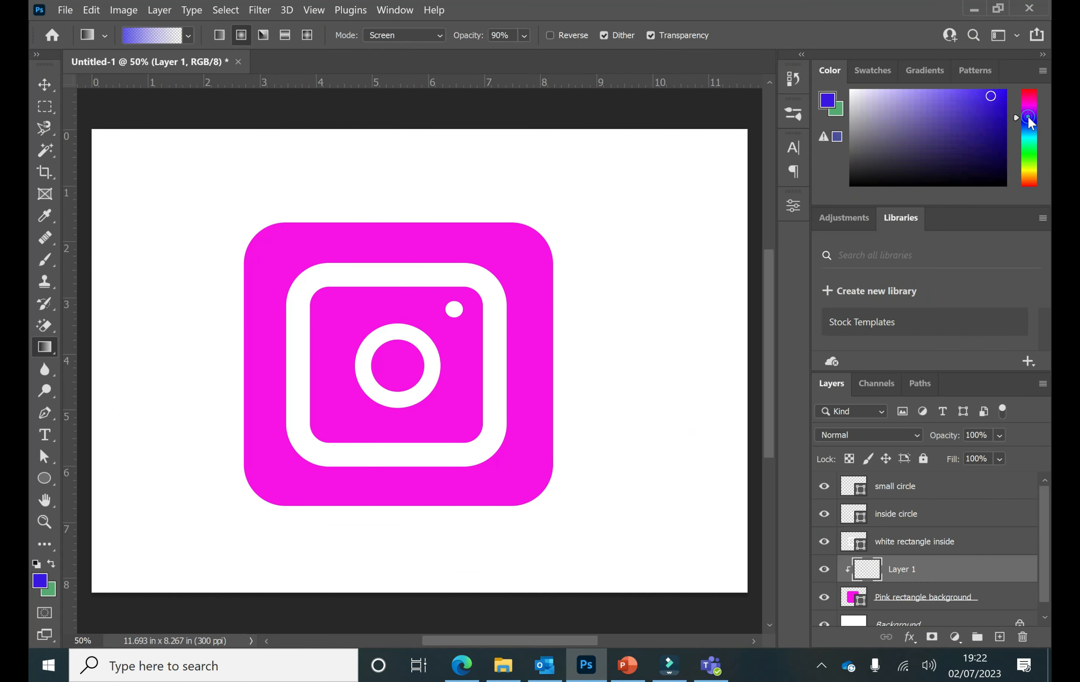
left_click(972, 99)
left_click_drag(233, 174, 327, 299)
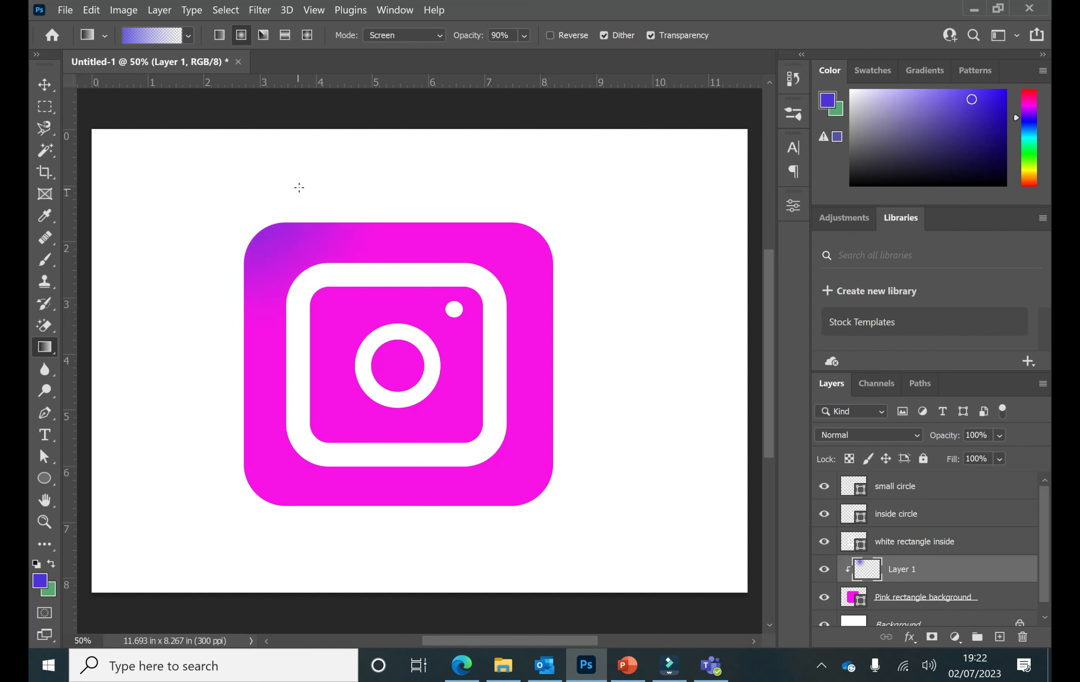
left_click_drag(310, 167, 334, 321)
left_click_drag(410, 172, 376, 316)
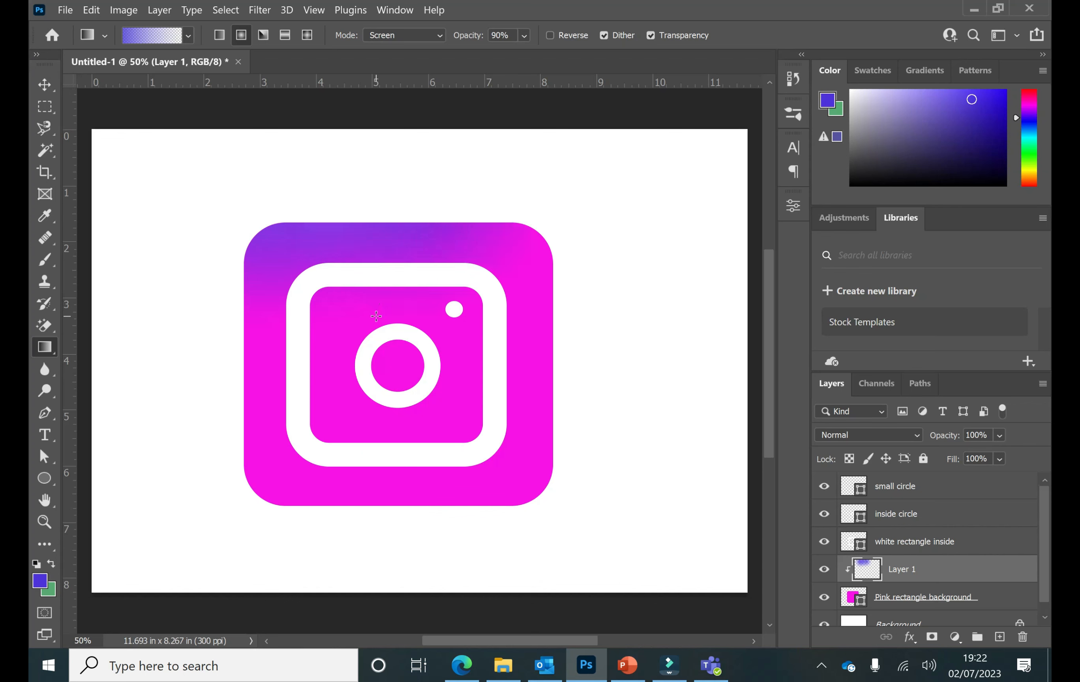
left_click_drag(211, 333, 352, 322)
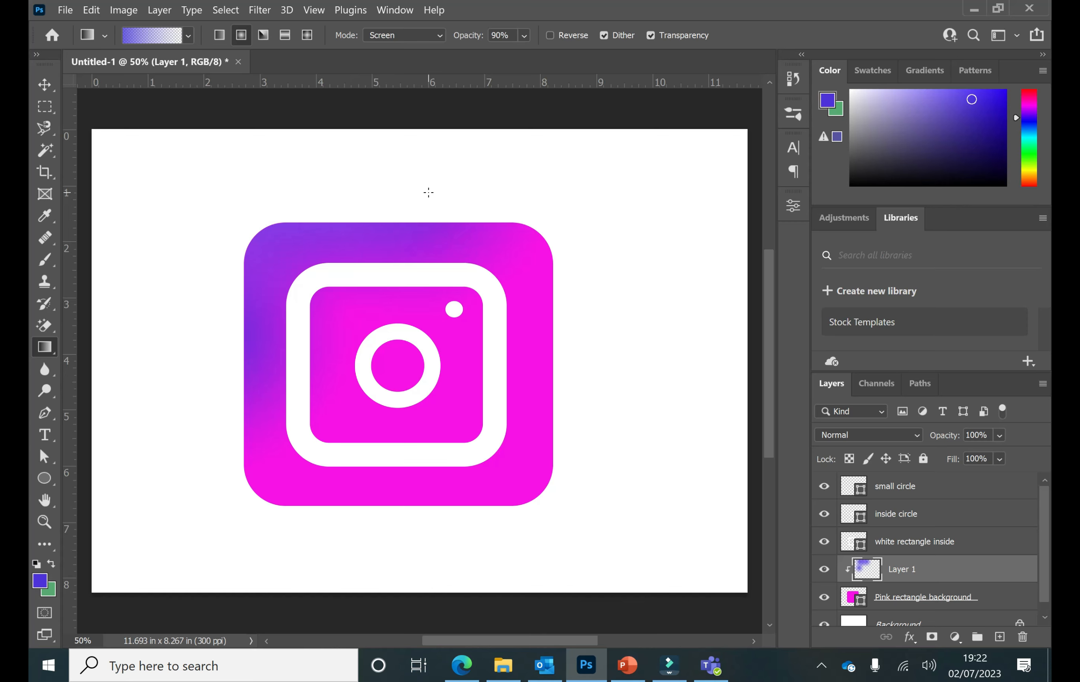
Step: Compare with the PowerPoint reference logo, shift the foreground colour towards blue and add more gradients at the pink background's upper-left corner
left_click(627, 666)
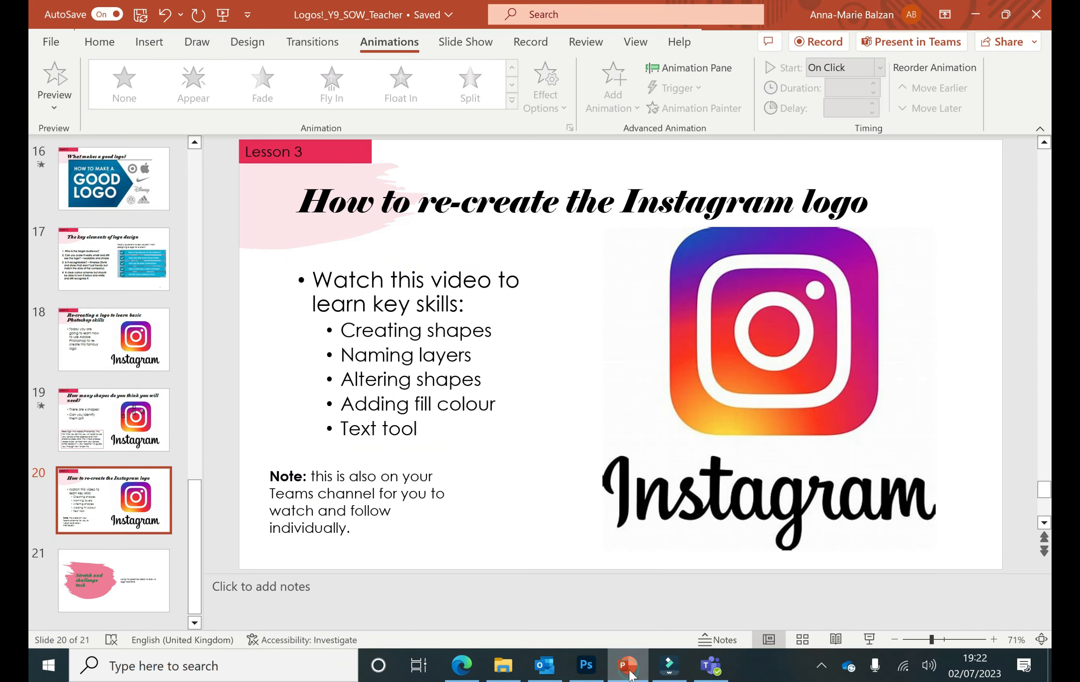
left_click(628, 669)
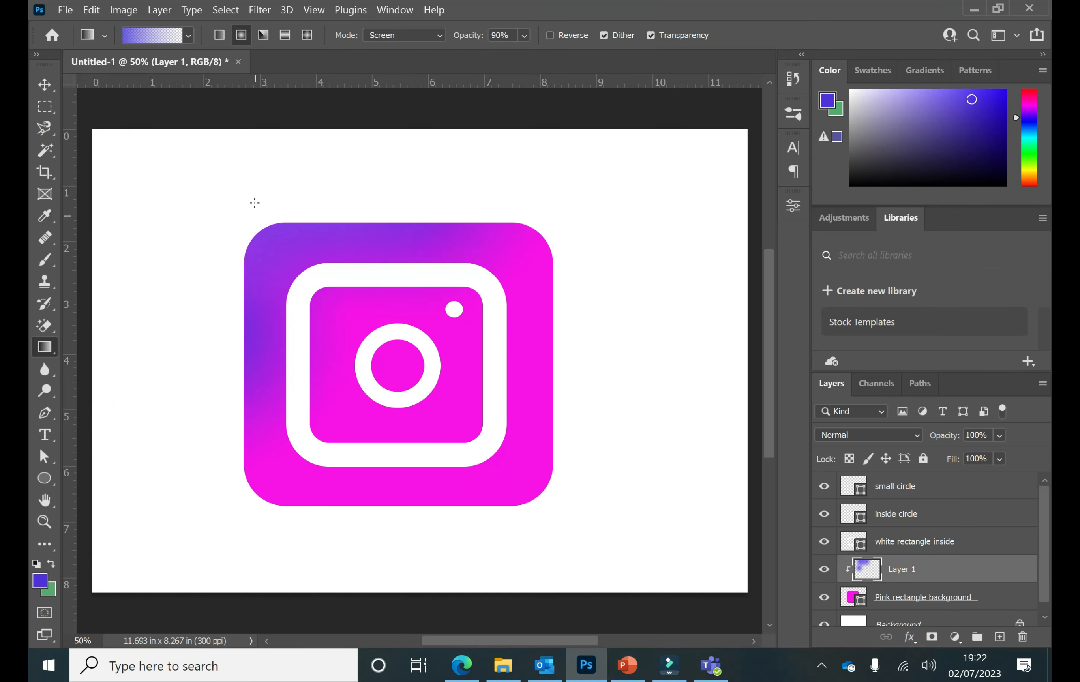
left_click_drag(1014, 117, 977, 91)
left_click_drag(235, 198, 278, 260)
left_click_drag(230, 198, 319, 299)
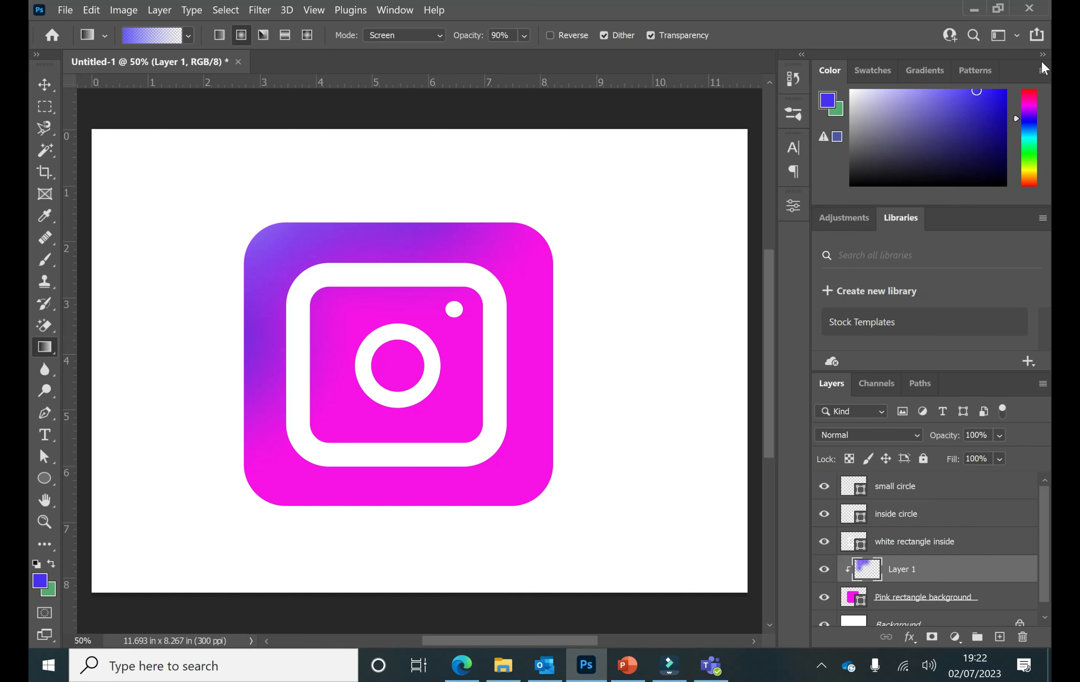
left_click(1015, 119)
left_click_drag(246, 196, 299, 288)
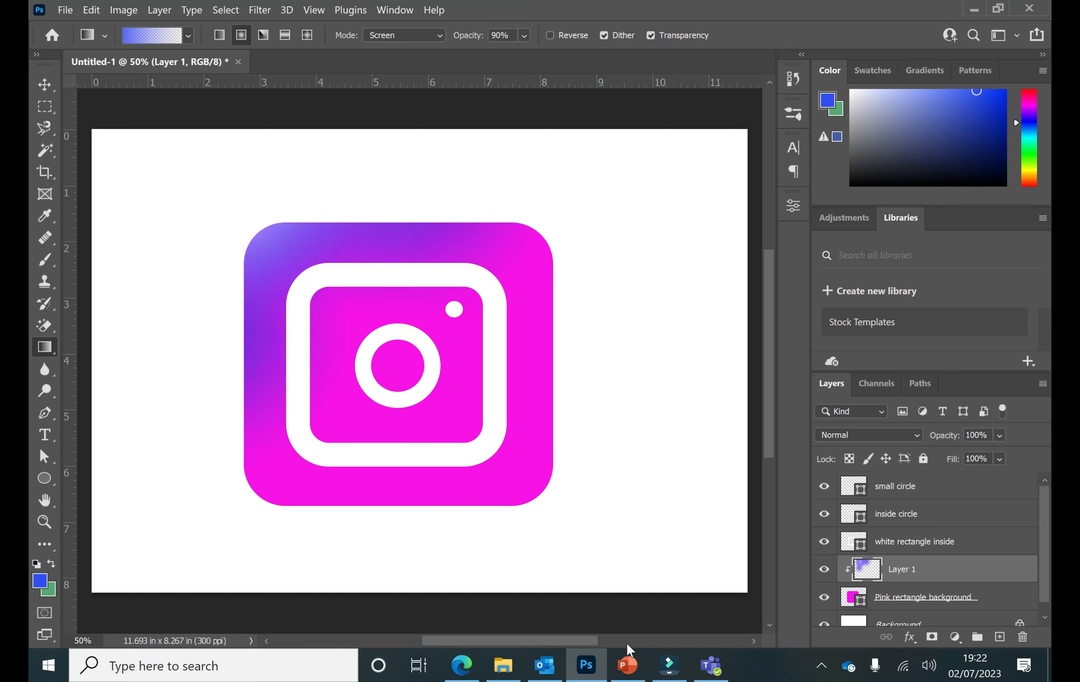
Step: Check the PowerPoint reference logo, choose a red-orange foreground colour and blend gradients over the background's lower-left corner and lower edge
left_click(636, 669)
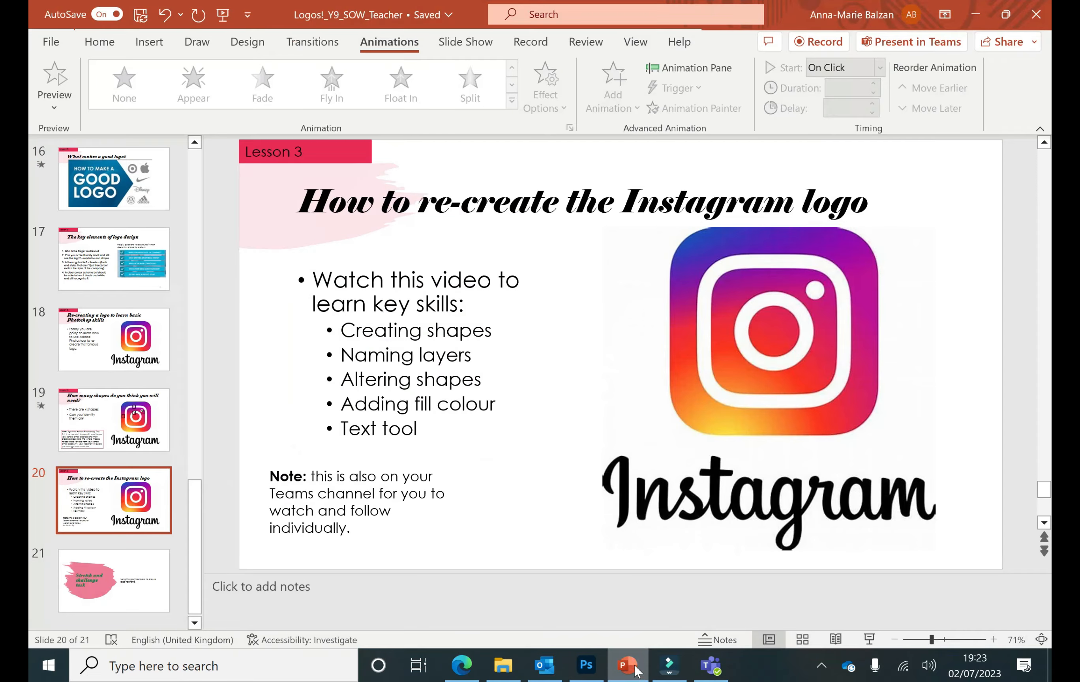
left_click(636, 670)
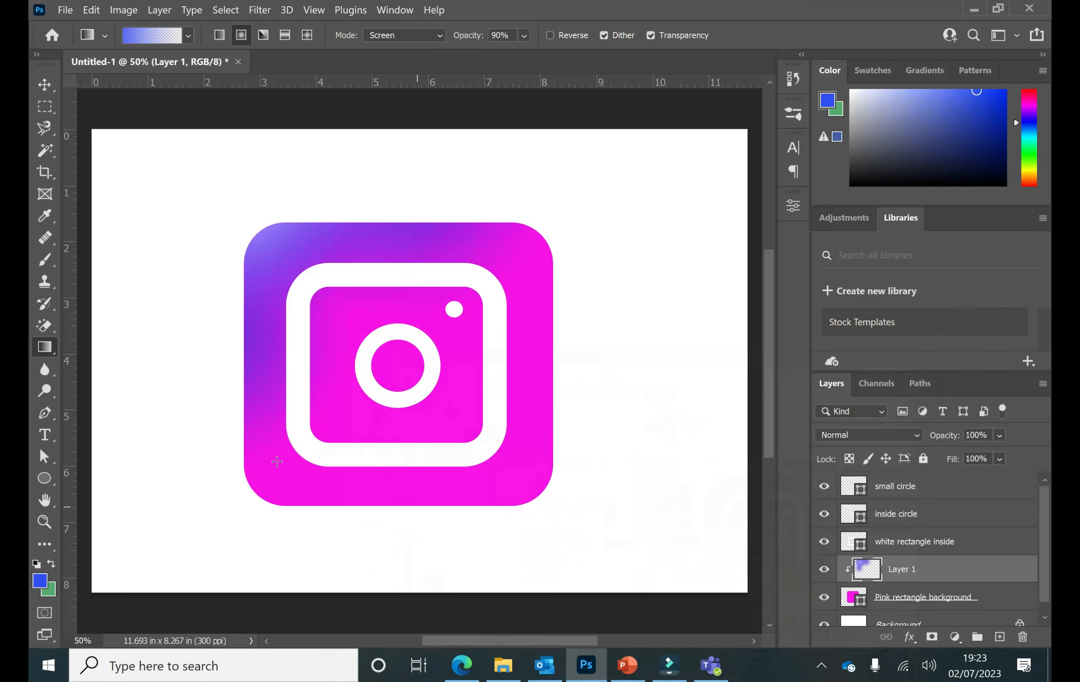
left_click_drag(1018, 121, 1020, 182)
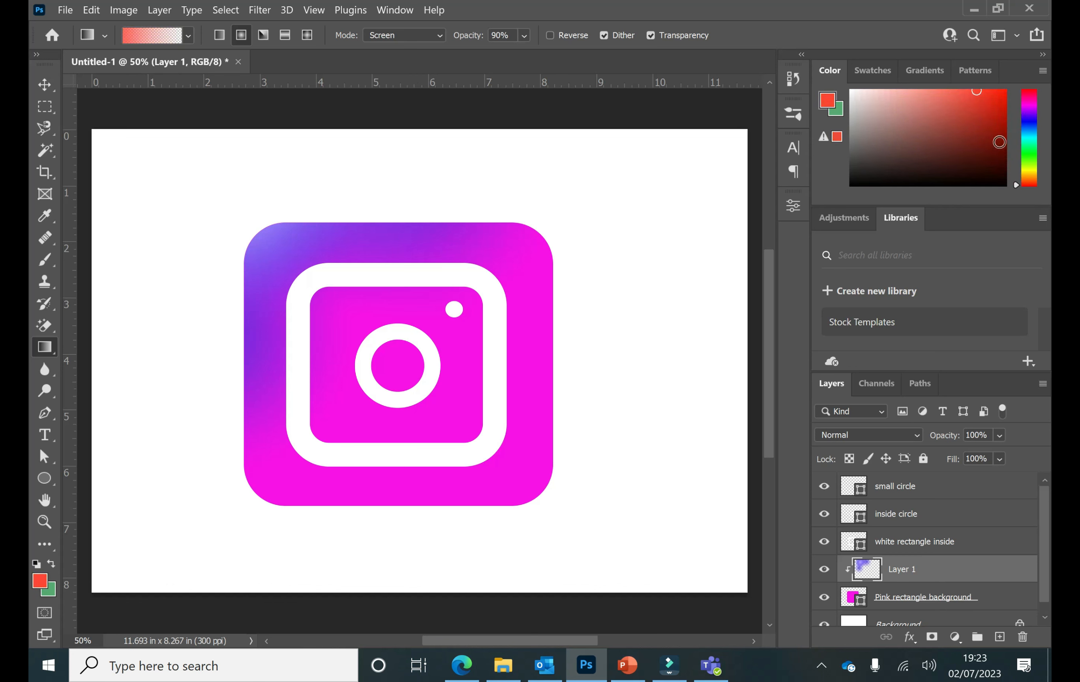
left_click_drag(1017, 185, 1014, 182)
mouse_move(976, 91)
left_mouse_down()
mouse_move(1001, 97)
mouse_move(979, 97)
left_mouse_up()
left_click_drag(250, 525, 357, 395)
left_click_drag(379, 533, 356, 448)
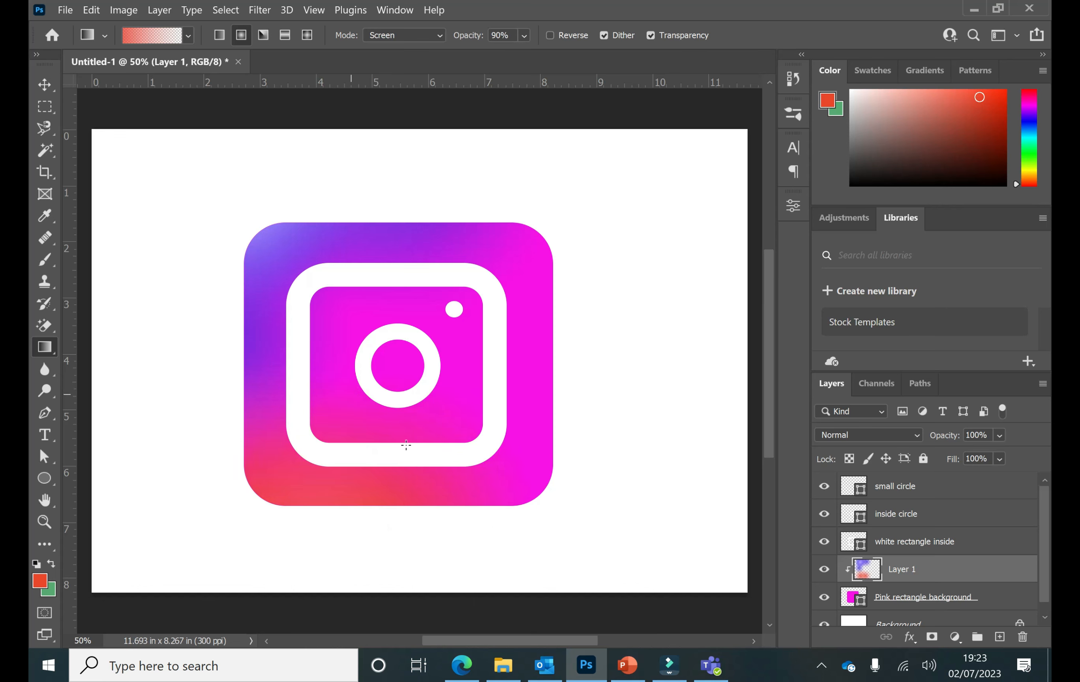
left_click_drag(240, 490, 346, 381)
left_click_drag(385, 518, 341, 364)
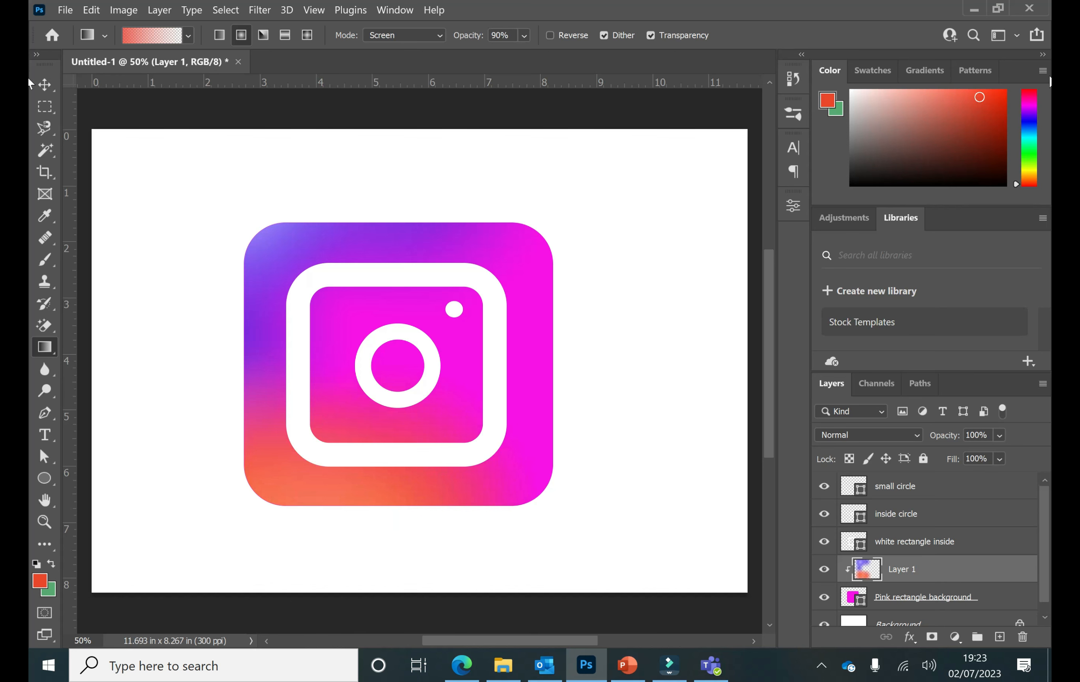
Step: Change the foreground colour to yellow and blend short gradients over the background's lower-left corner, lower edge and lower left side
left_click_drag(1018, 183, 1015, 171)
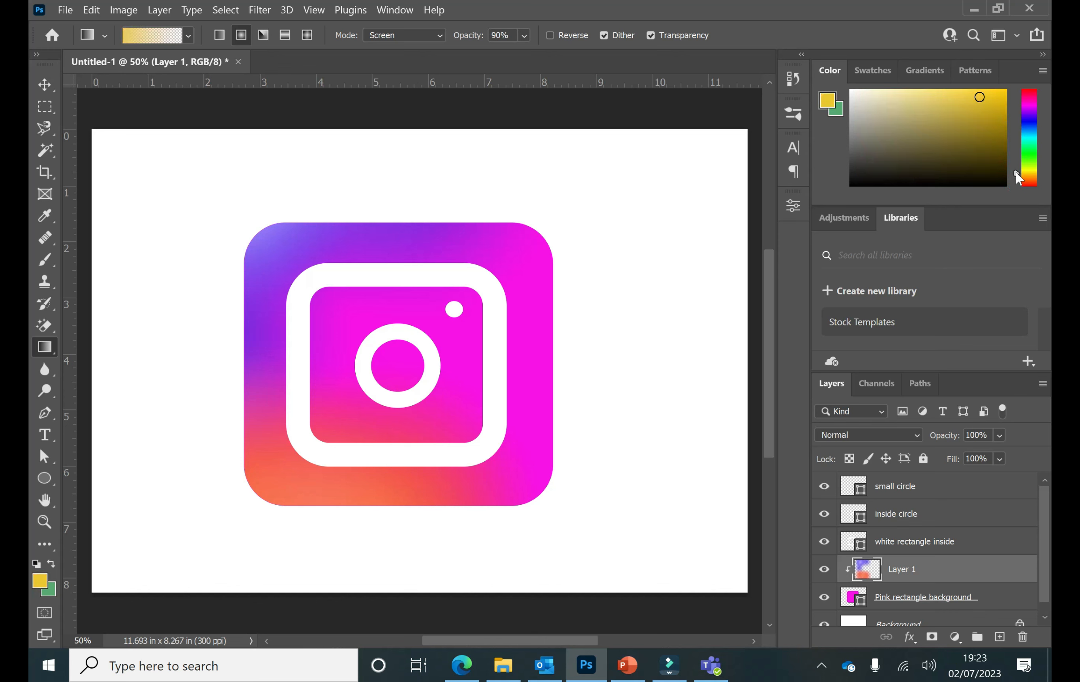
left_click_drag(221, 526, 314, 443)
left_click_drag(338, 541, 388, 467)
left_click_drag(224, 428, 291, 431)
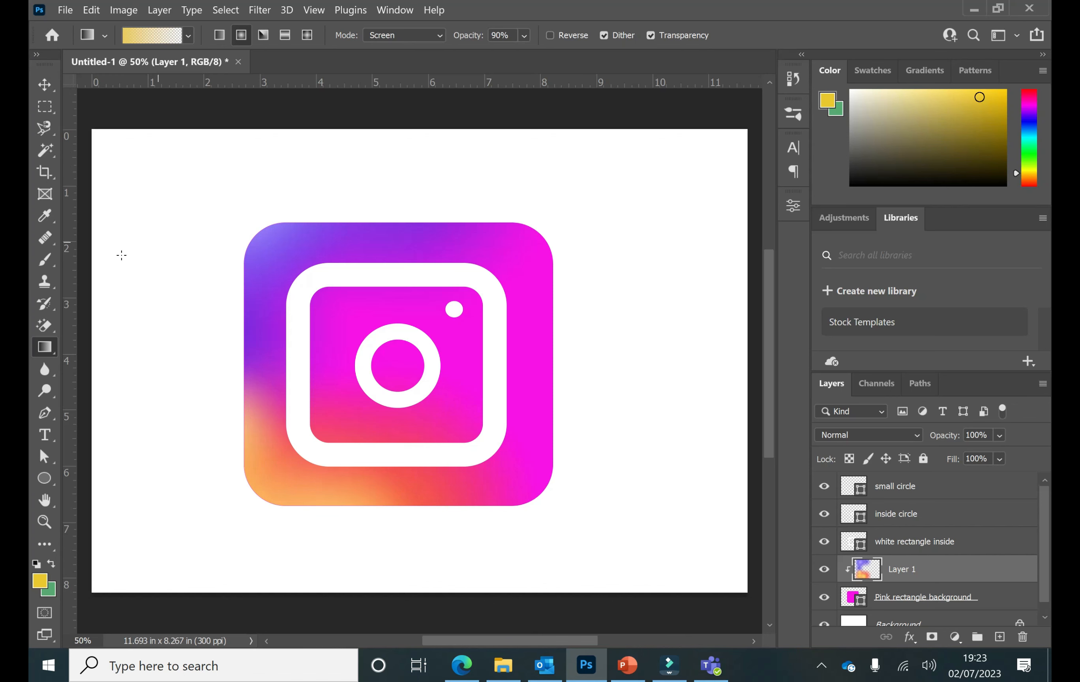
Step: Set a Soft Round brush to 322 px and paint yellow over the background's lower-left corner on the clipped layer
left_click(42, 266)
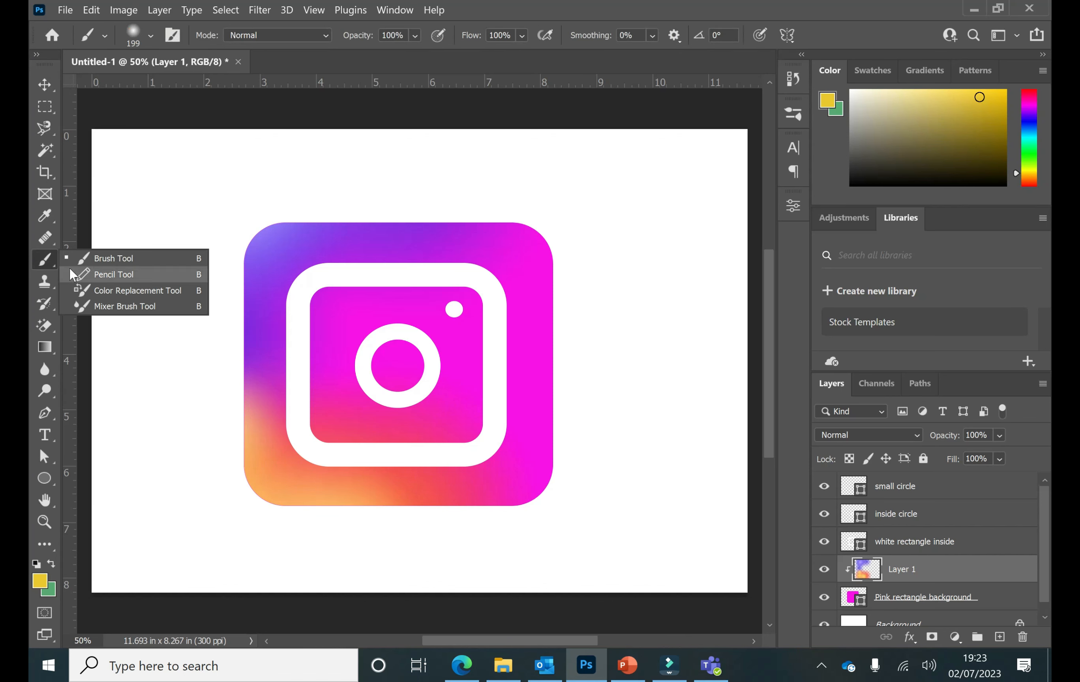
left_click(95, 259)
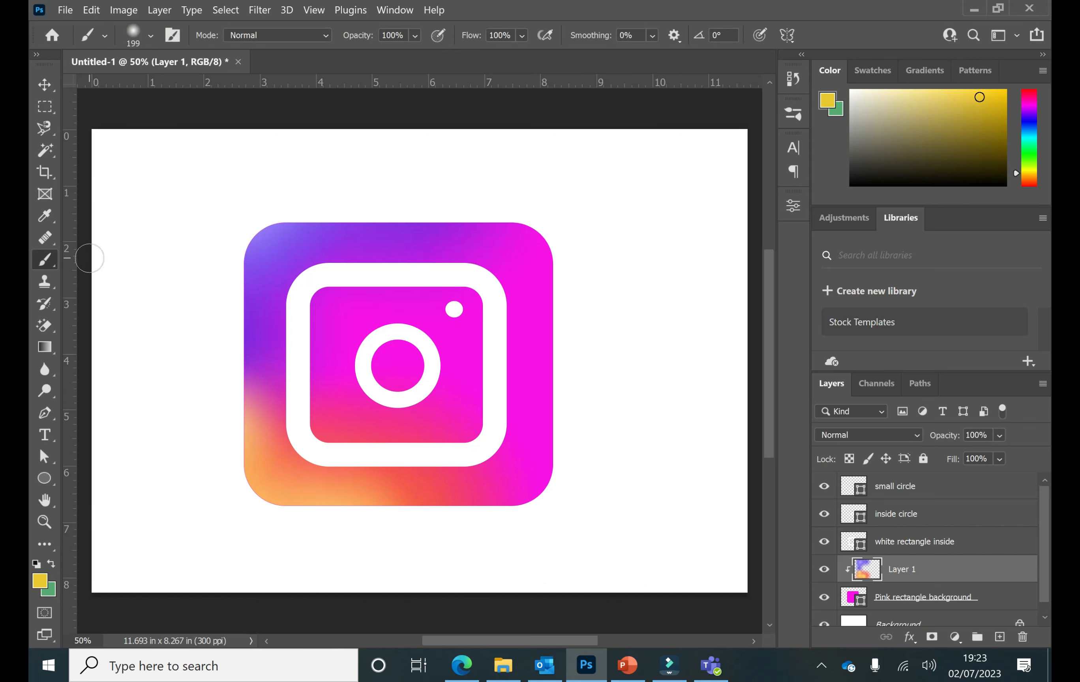
left_click(151, 36)
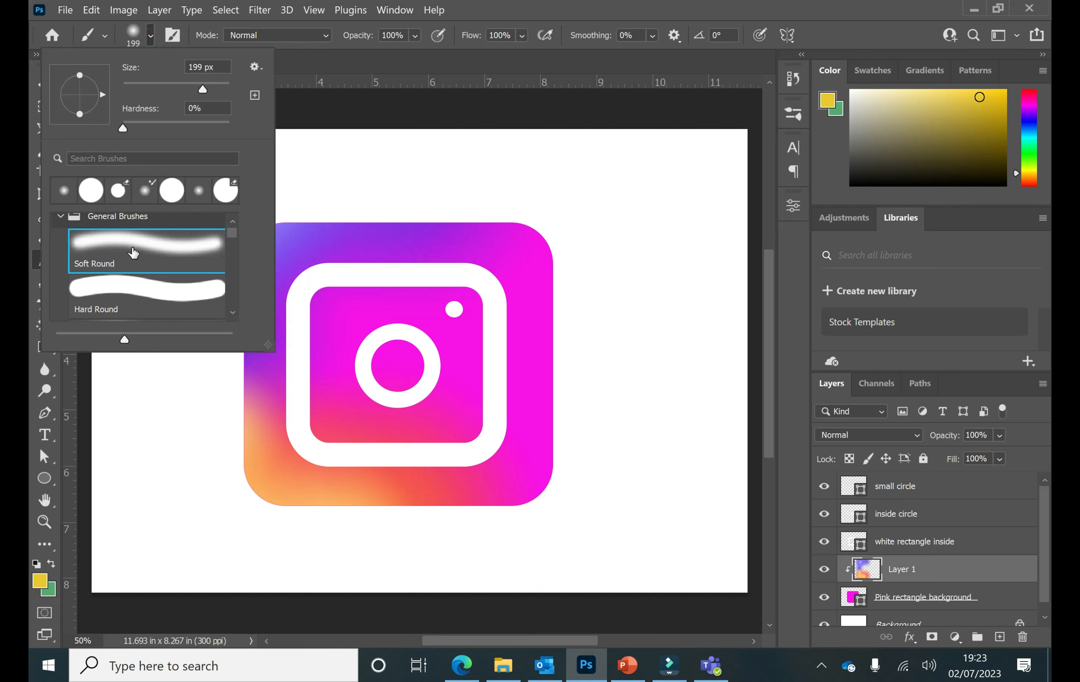
left_click_drag(202, 89, 210, 88)
left_click(253, 408)
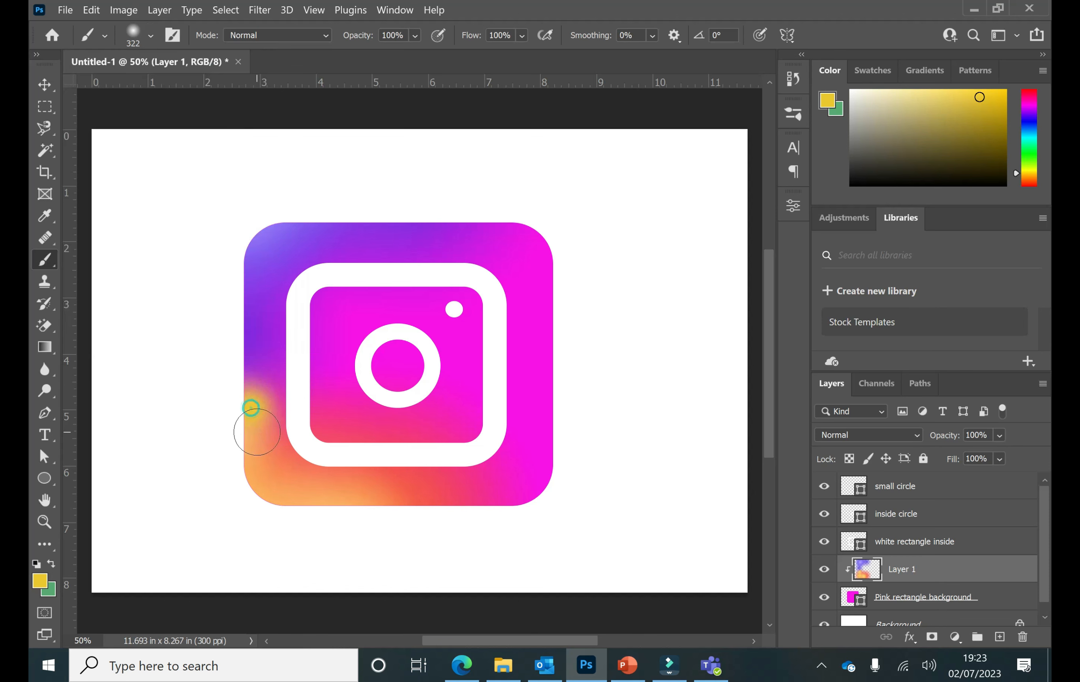
left_click(246, 455)
left_click_drag(259, 476, 304, 502)
left_click(260, 435)
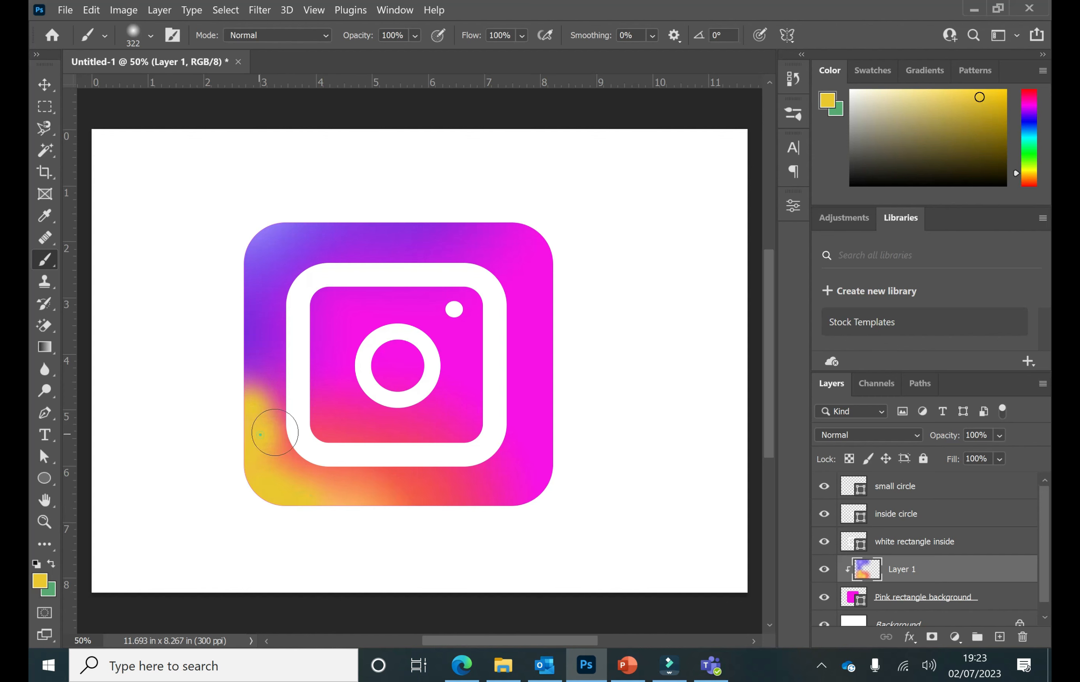
left_click(284, 457)
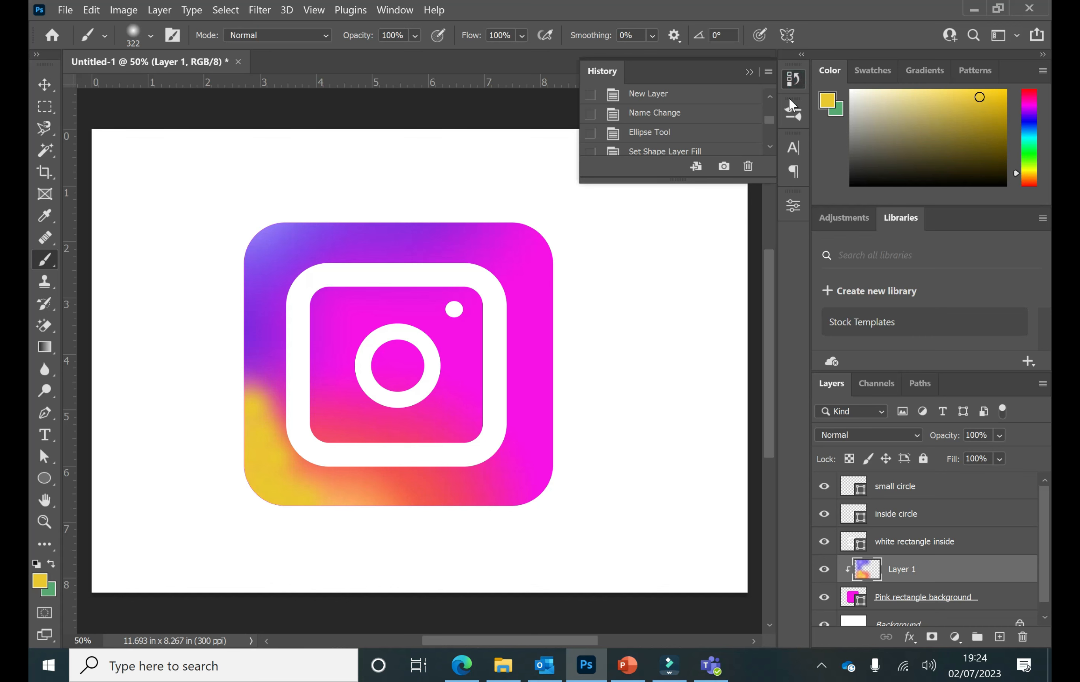
Step: Revert the history to the last Gradient state, removing the yellow brush strokes from the clipped layer, and reselect the Gradient tool
left_click_drag(773, 125, 779, 145)
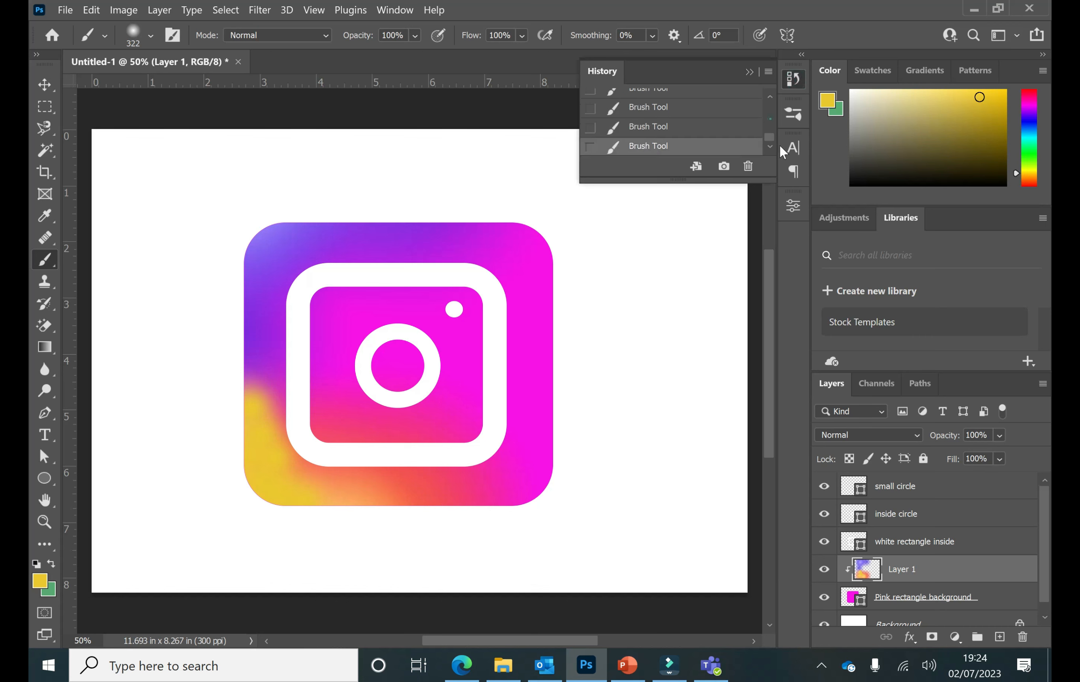
left_click(654, 133)
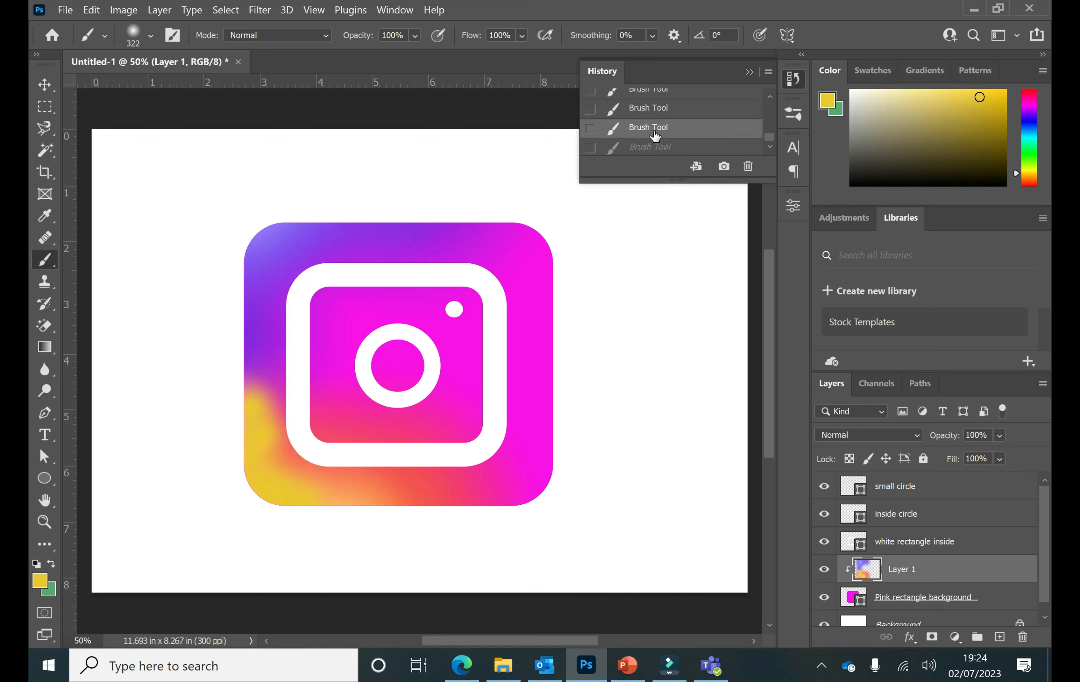
left_click(641, 109)
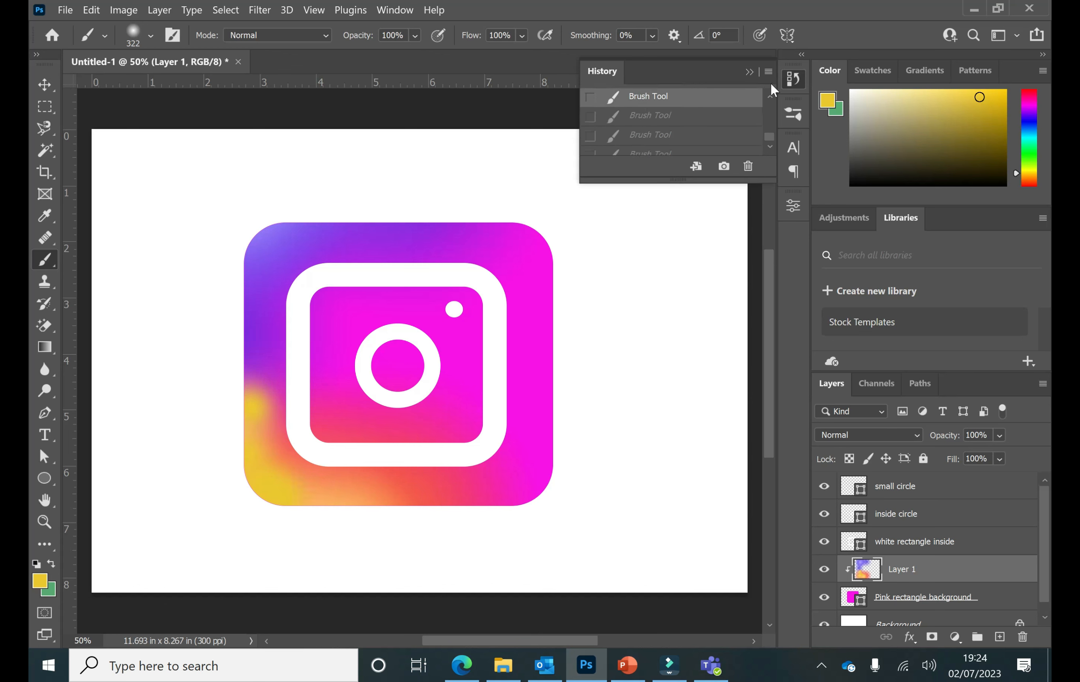
key("ctrl+shift+z")
key("ctrl+shift+z")
left_click(718, 129)
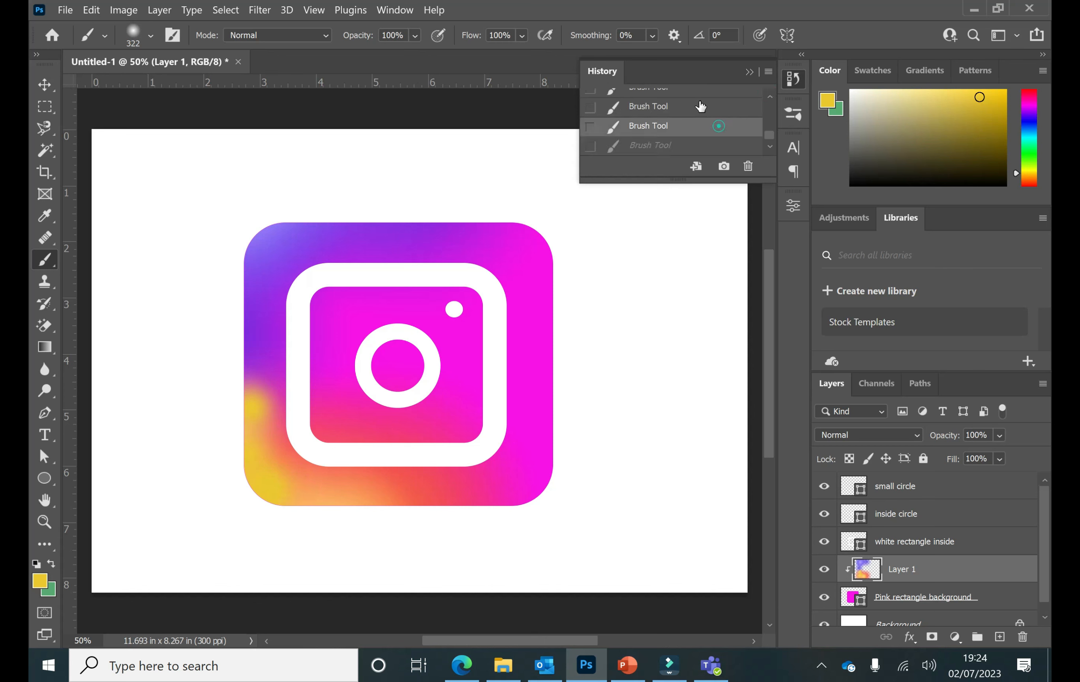
left_click(700, 104)
scroll(765, 104, "up", 2)
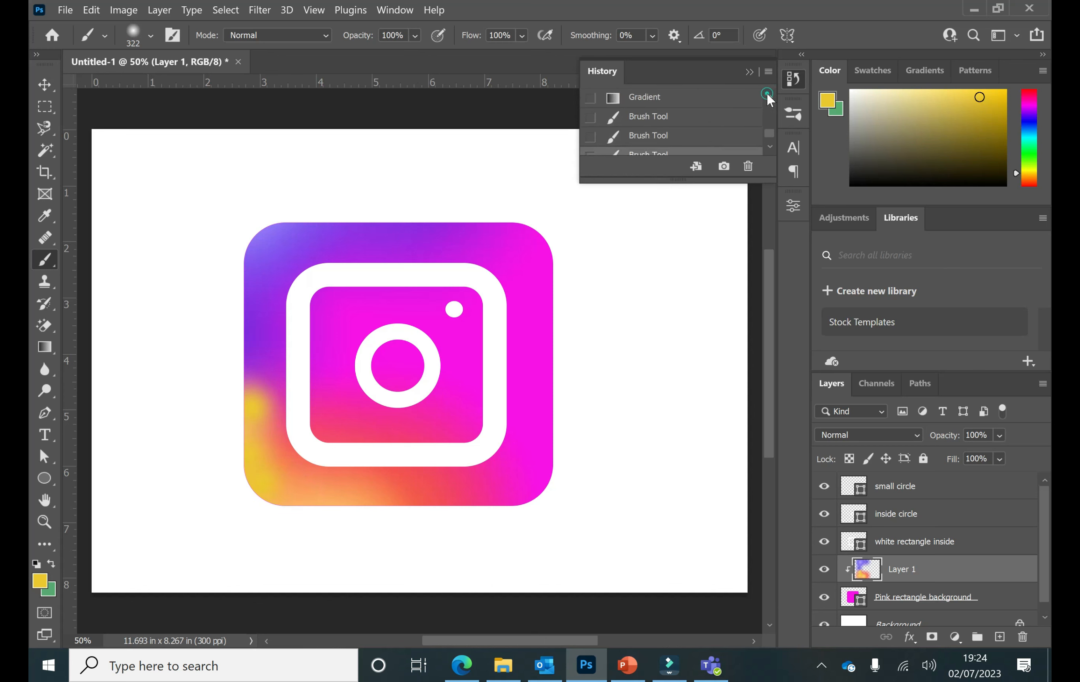
left_click(661, 117)
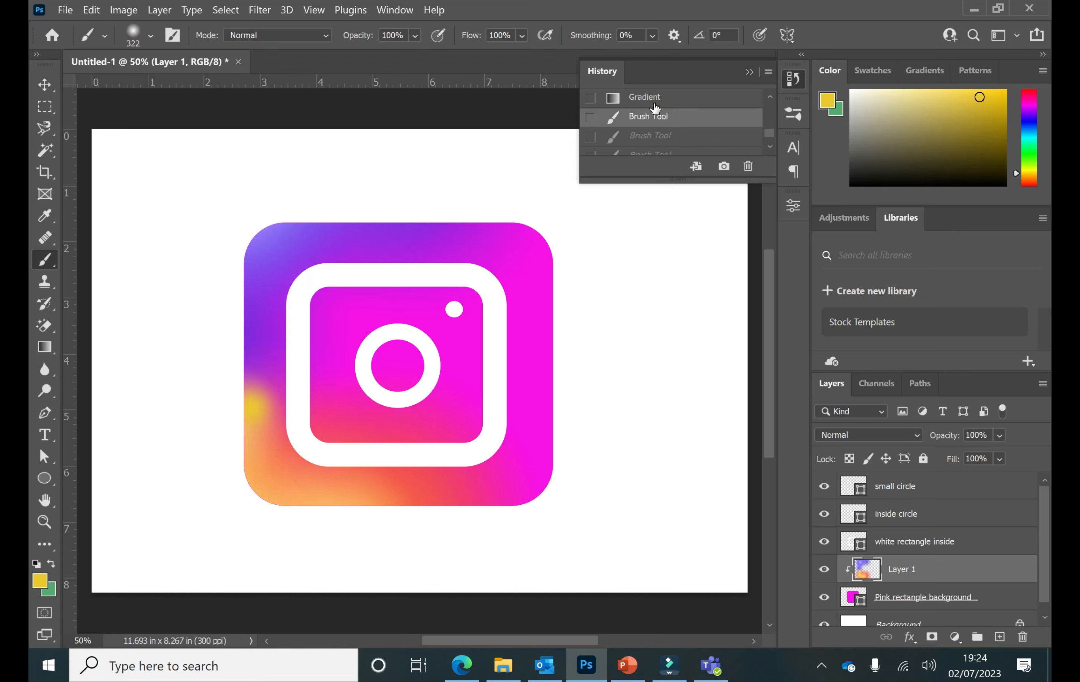
left_click(654, 105)
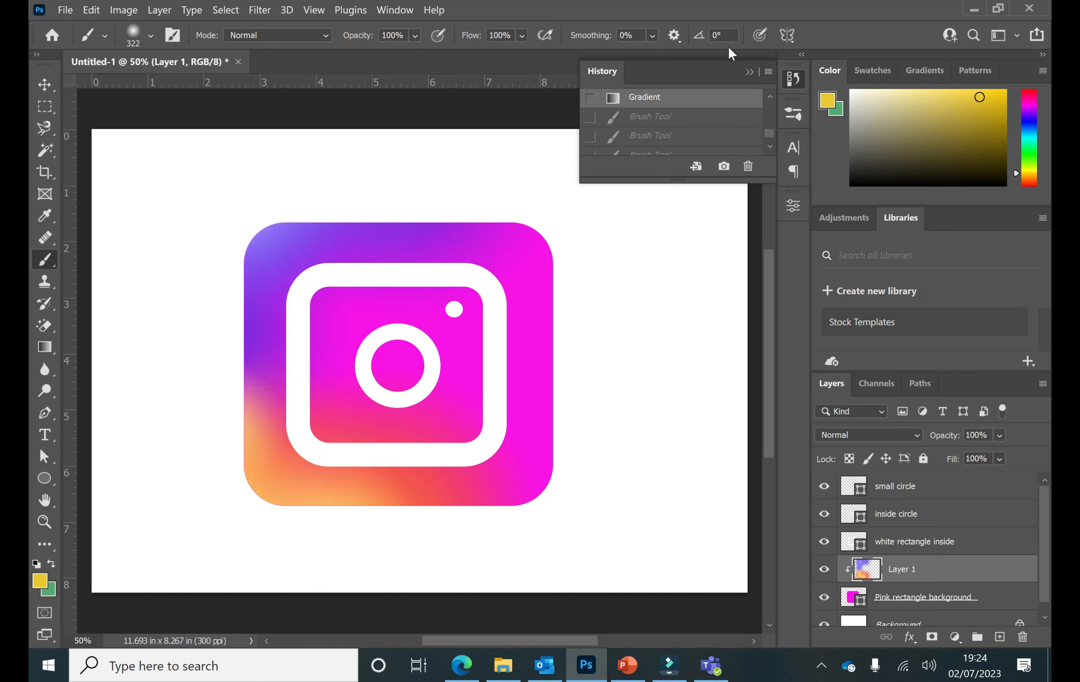
left_click(749, 71)
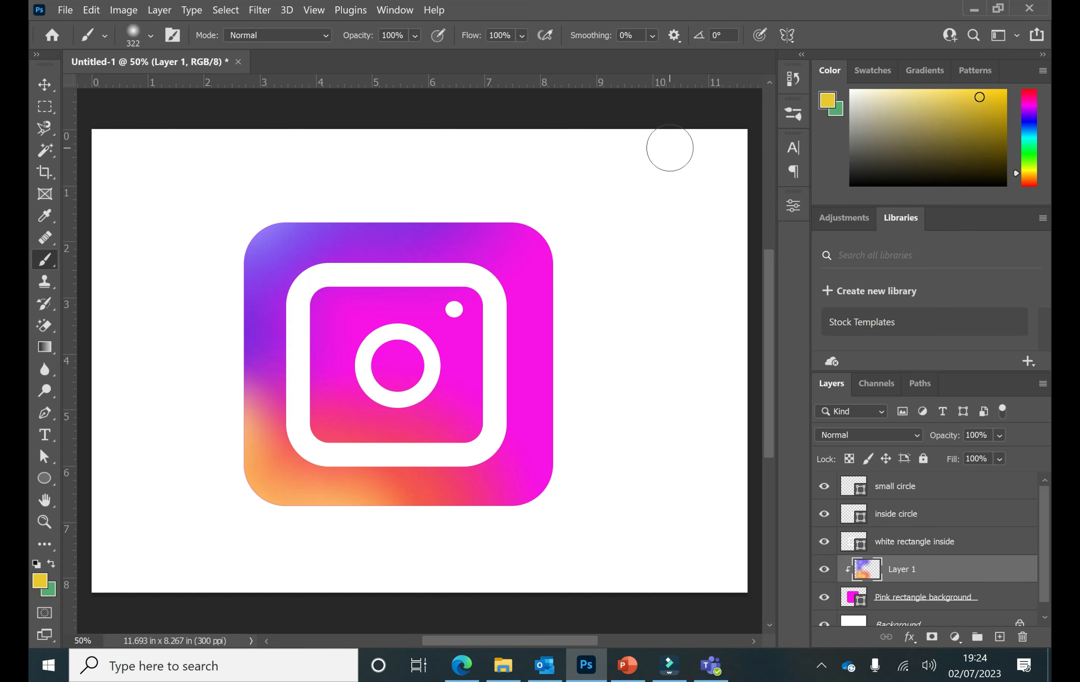
key("g")
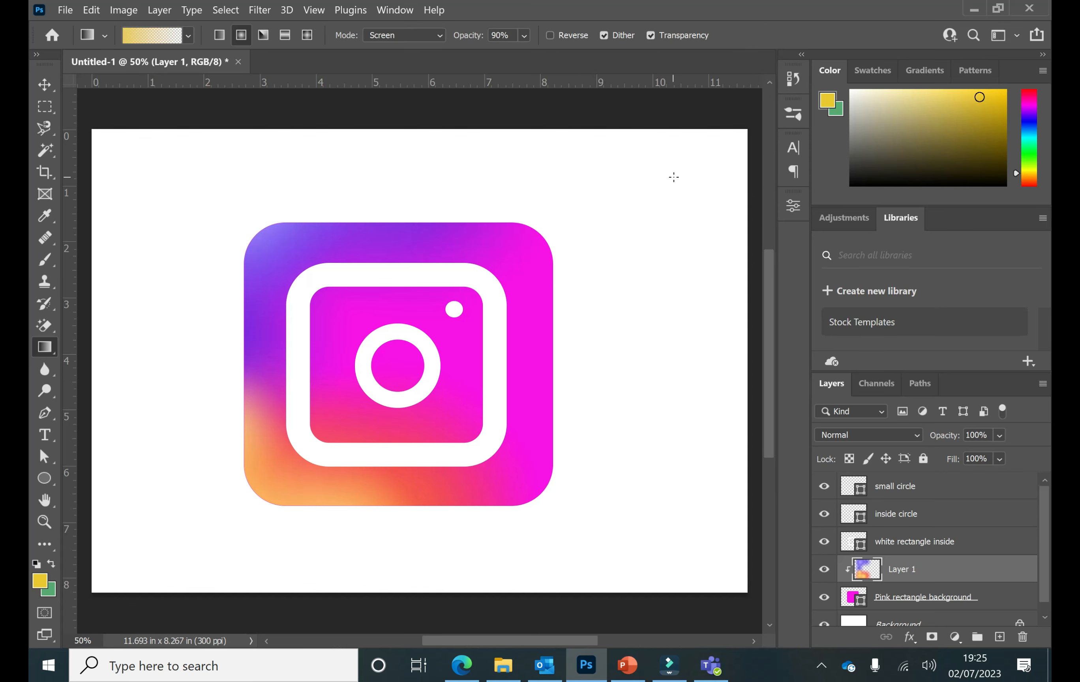
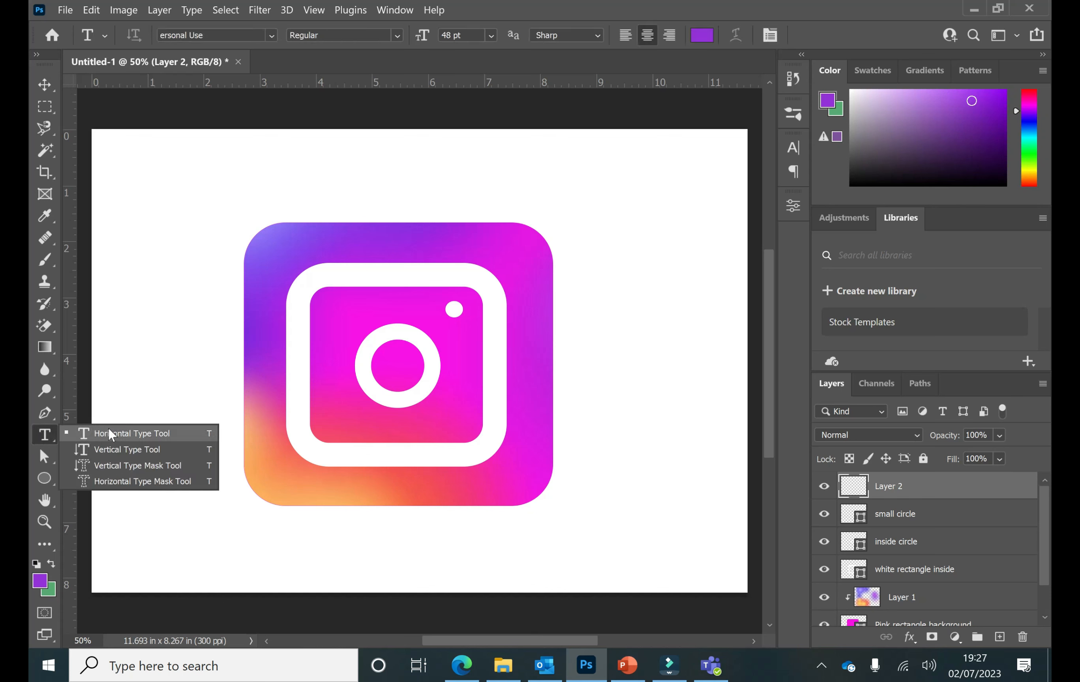
Step: Start a horizontal text line just below the logo's lower-left area with the Horizontal Type tool
left_click(108, 429)
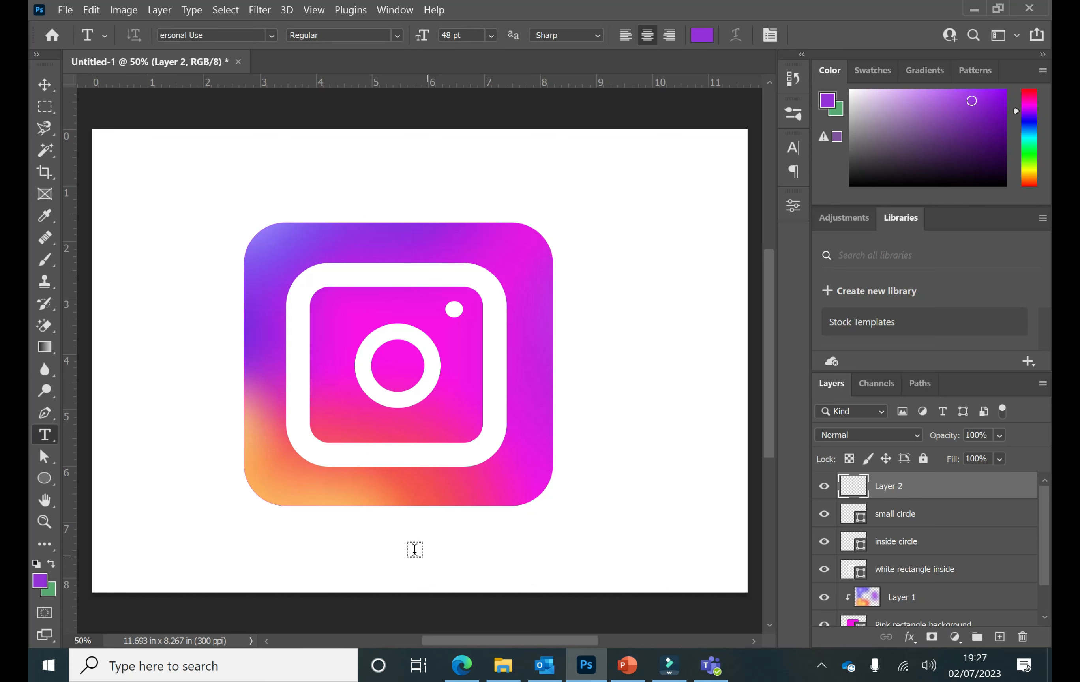
left_click(304, 544)
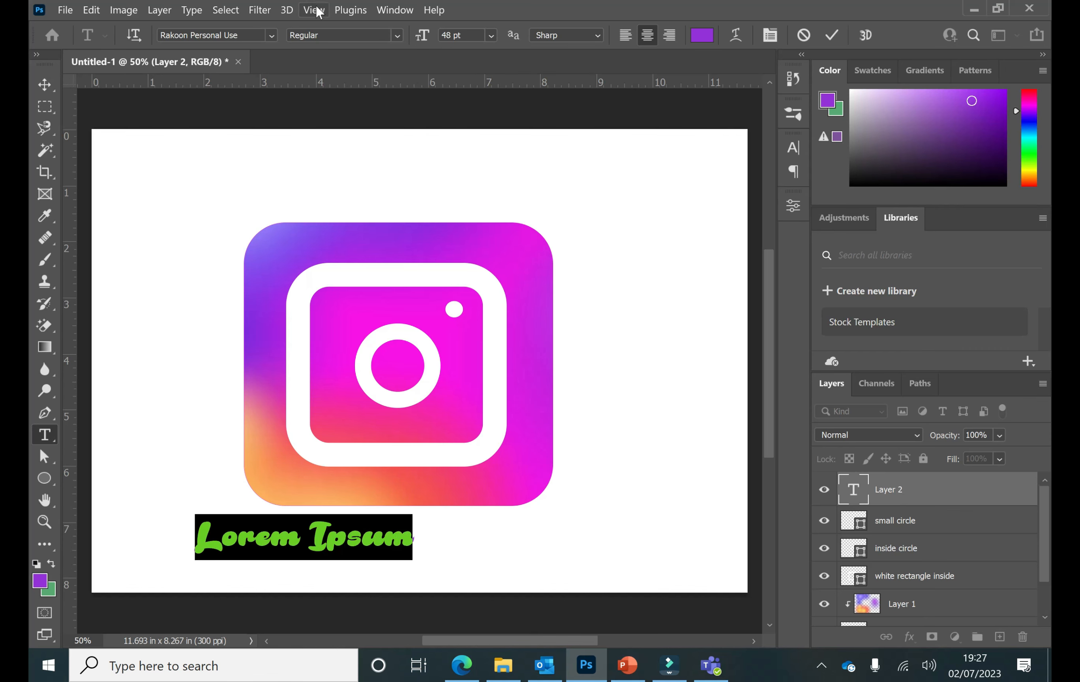
Step: Browse the available fonts for a script typeface and check the lettering in the PowerPoint reference logo
left_click(272, 36)
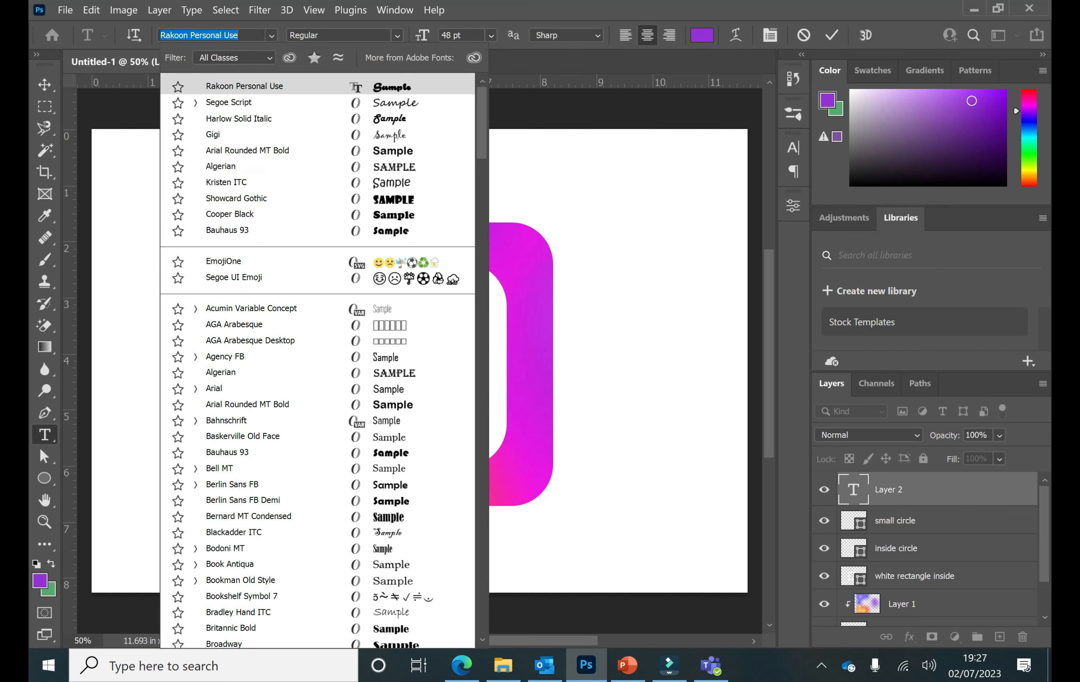
key("Down")
key("Down")
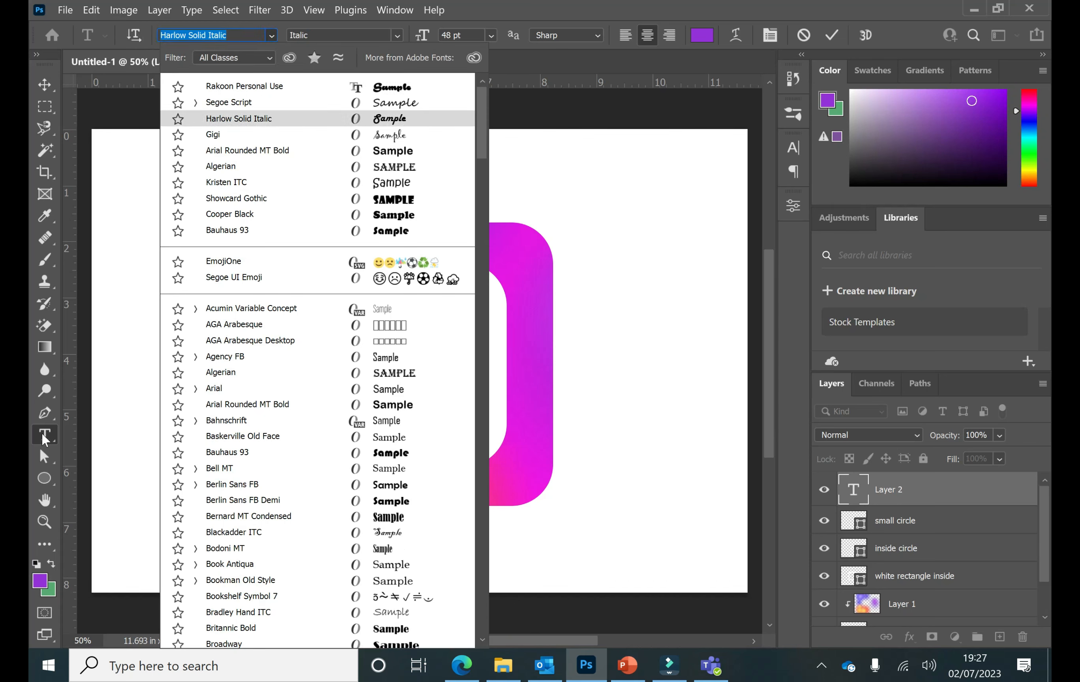
key("Up")
key("Up")
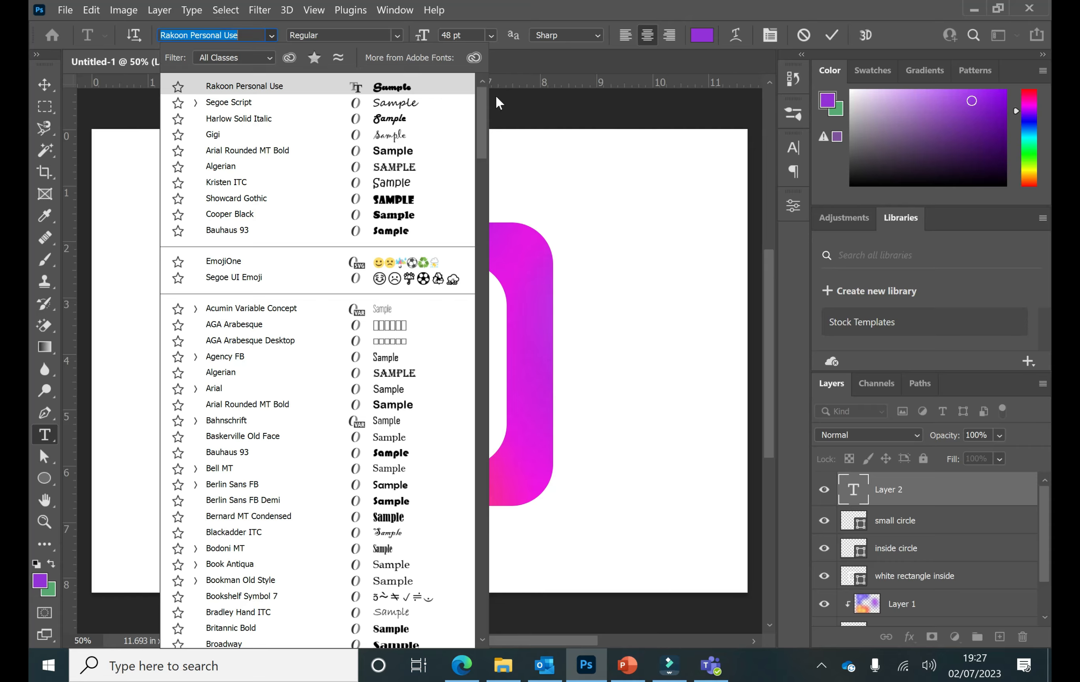
key("Down")
key("Down")
key("Down")
left_click_drag(481, 147, 483, 416)
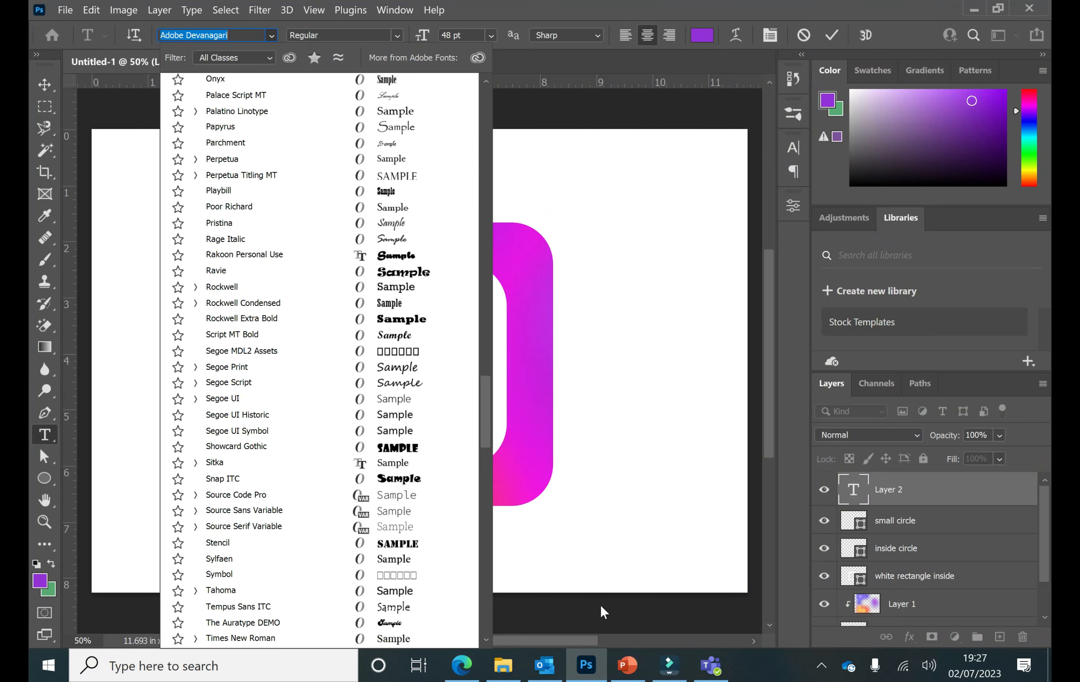
left_click(627, 666)
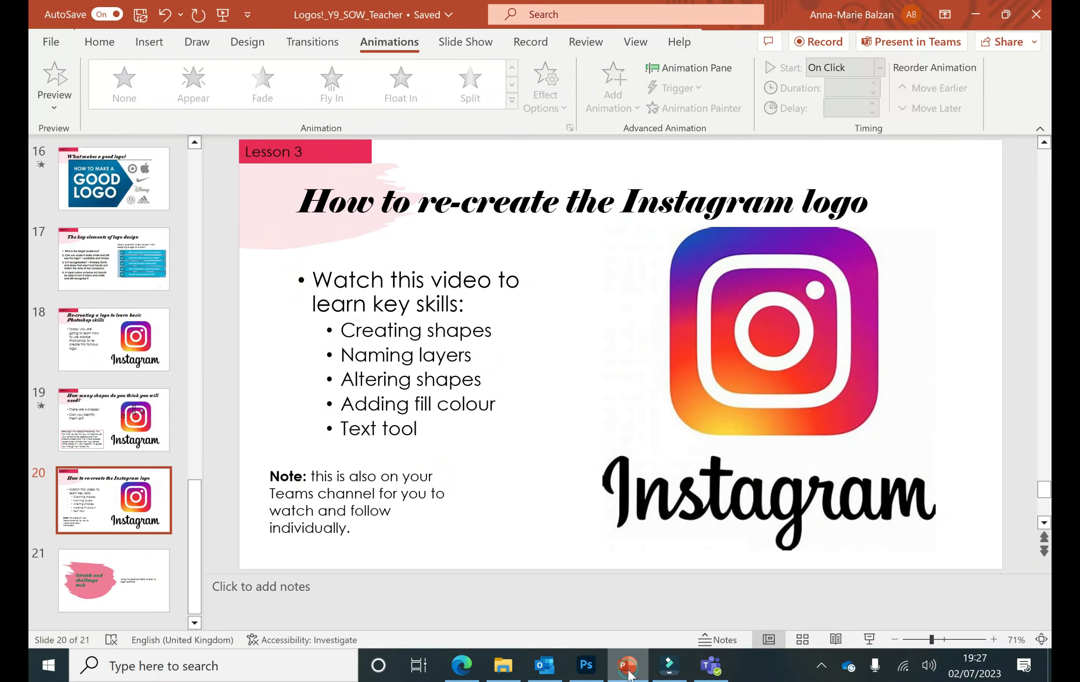
left_click(628, 667)
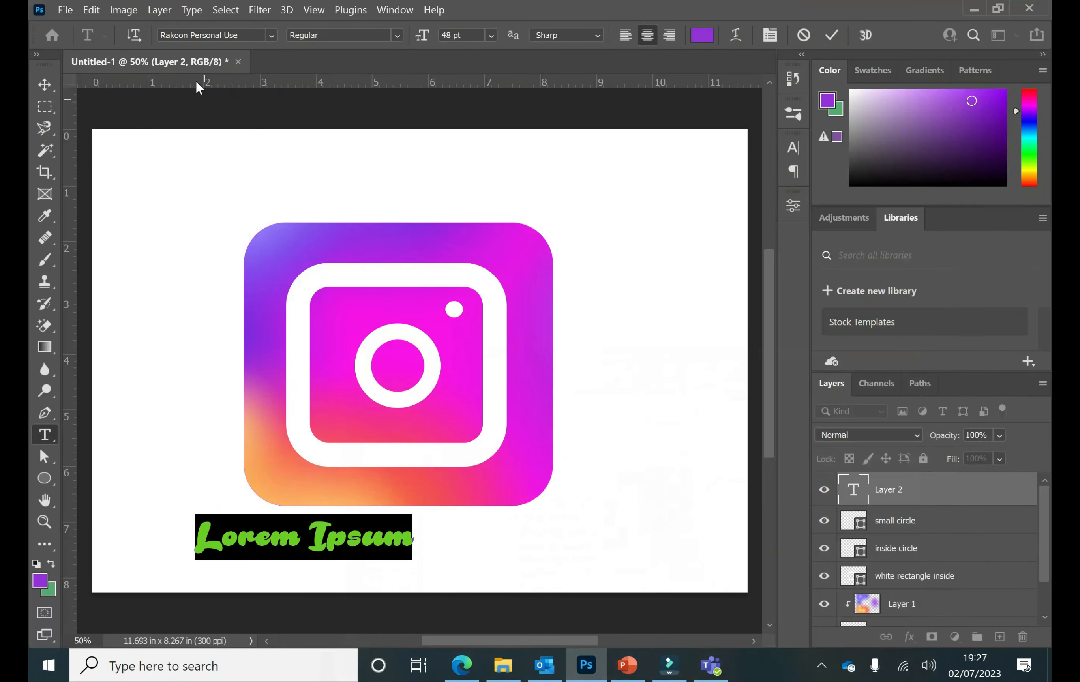
Step: Set the placeholder text's font to Script MT Bold and replace its wording with "Instagram"
left_click(271, 36)
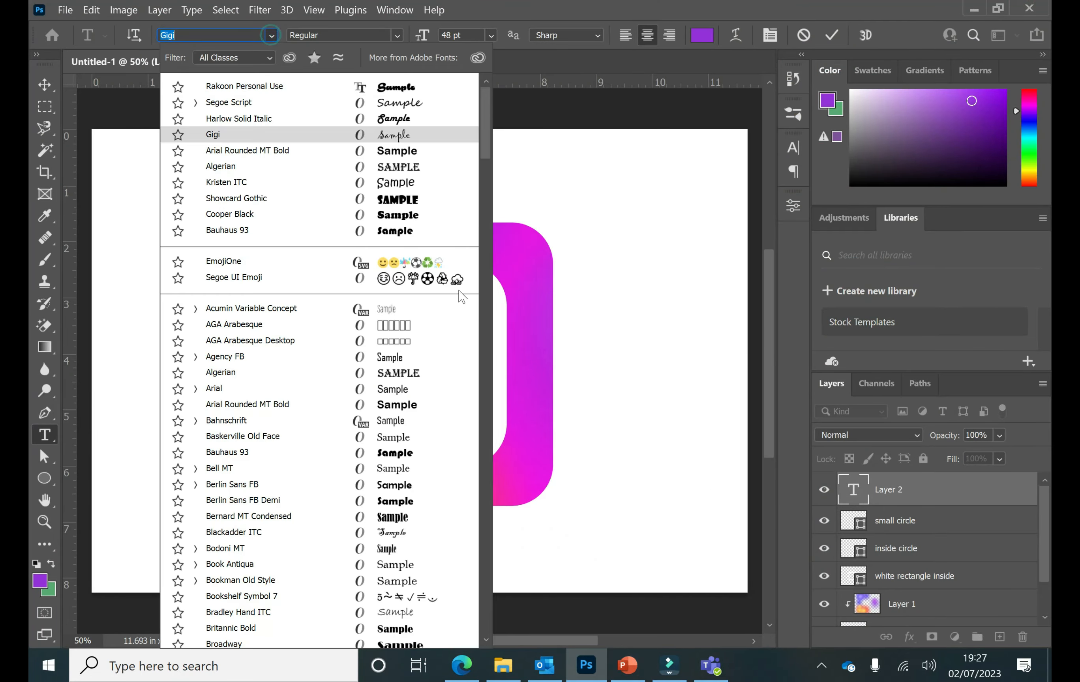
key("Down")
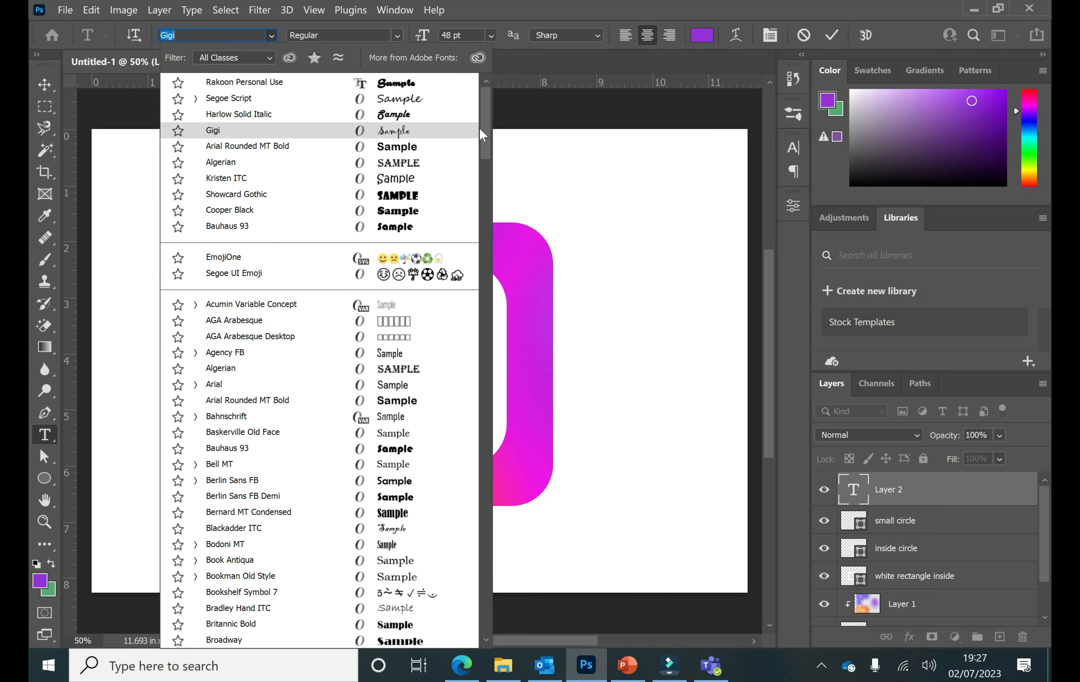
left_click_drag(480, 130, 472, 445)
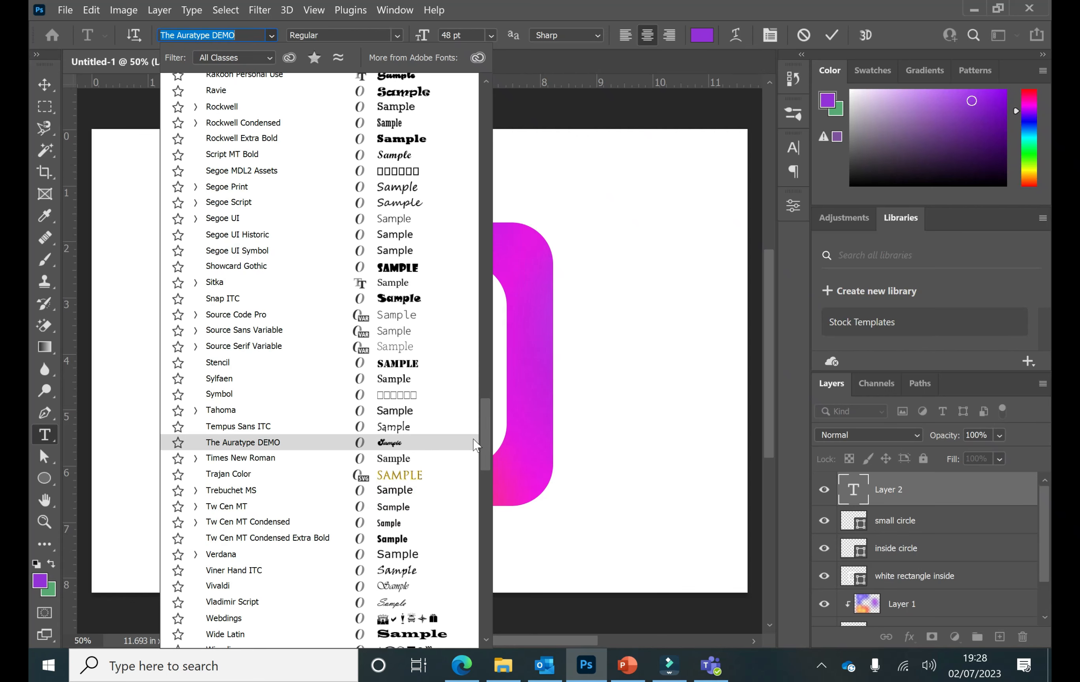
left_click(422, 154)
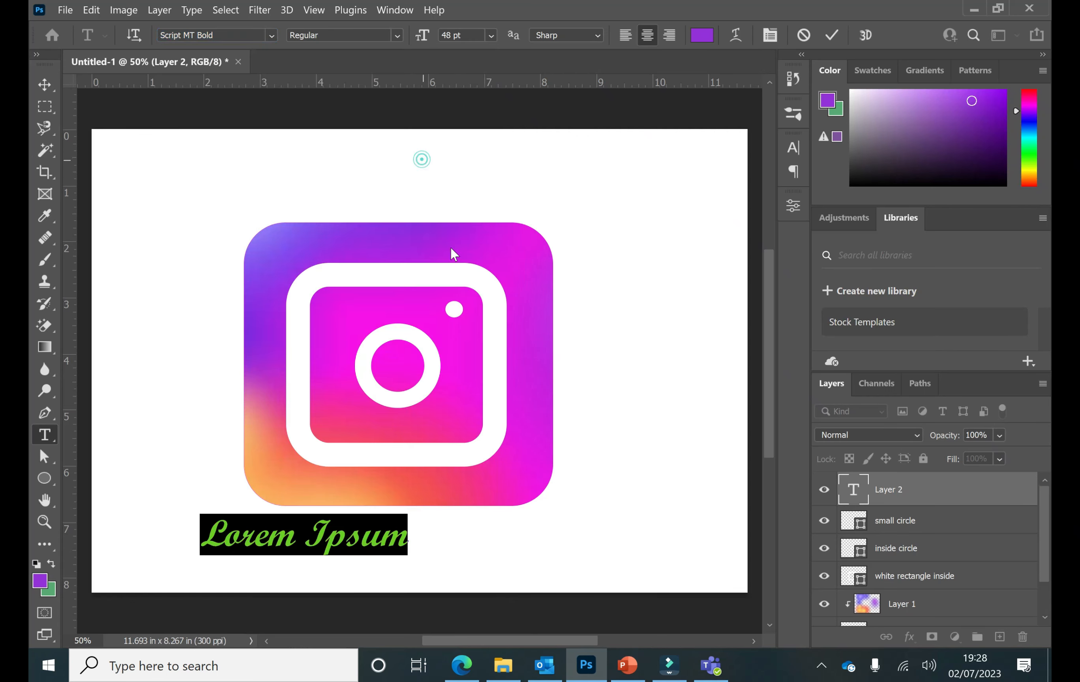
type("Ins")
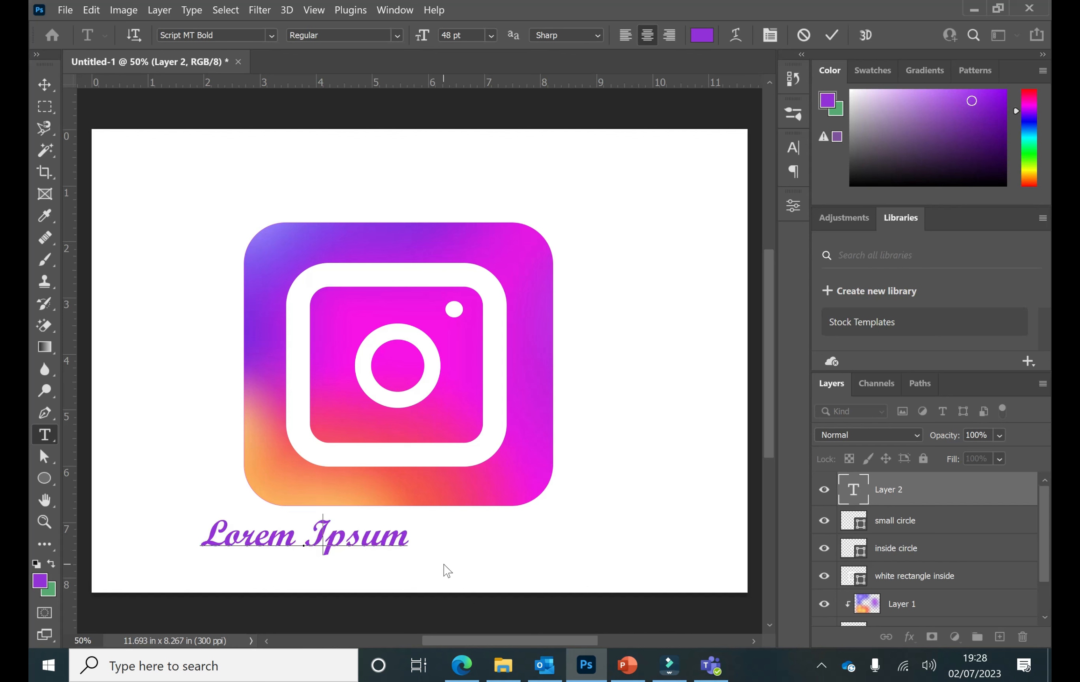
type("tagram")
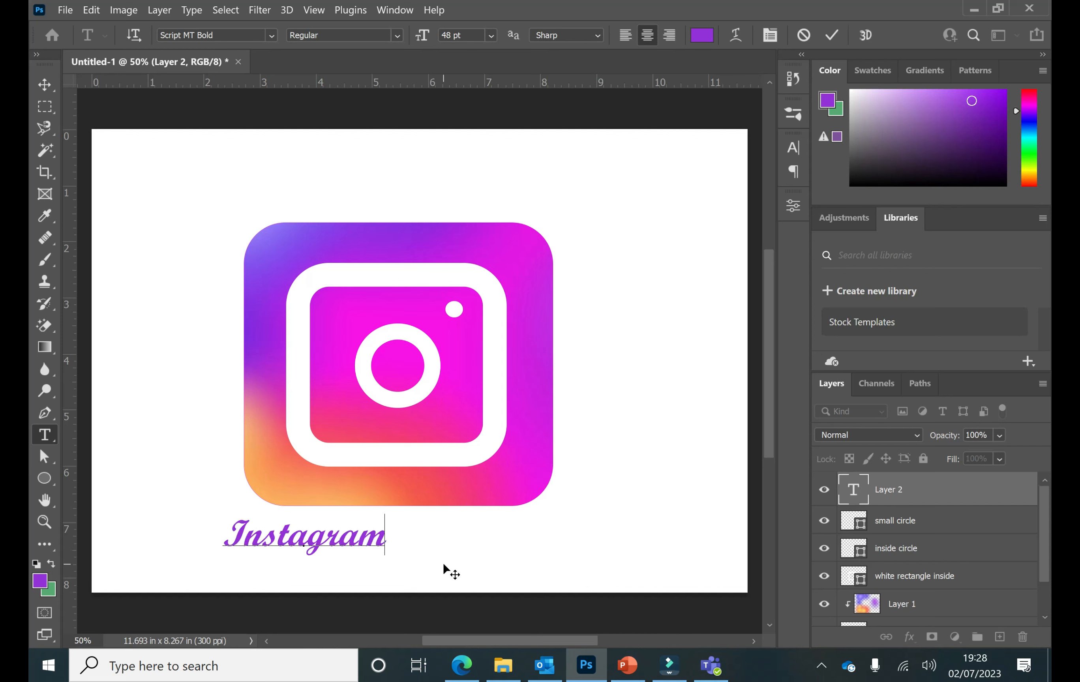
Step: Select the whole word Instagram and change its text colour to black
mouse_move(238, 541)
left_mouse_down()
mouse_move(382, 541)
mouse_move(223, 537)
left_mouse_up()
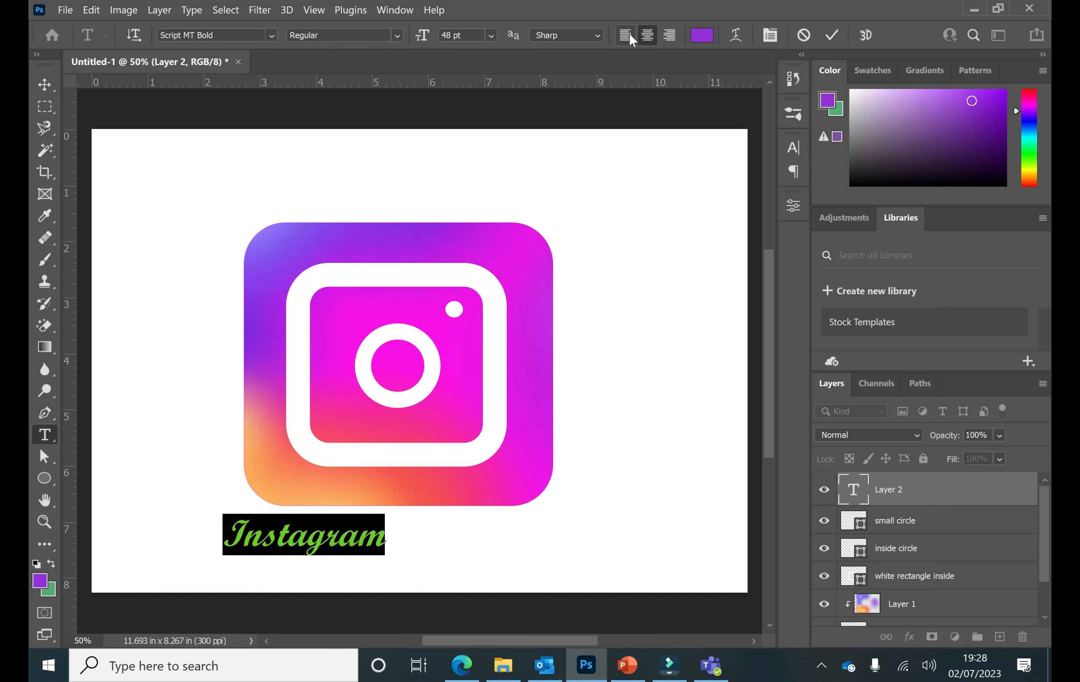
left_click(701, 39)
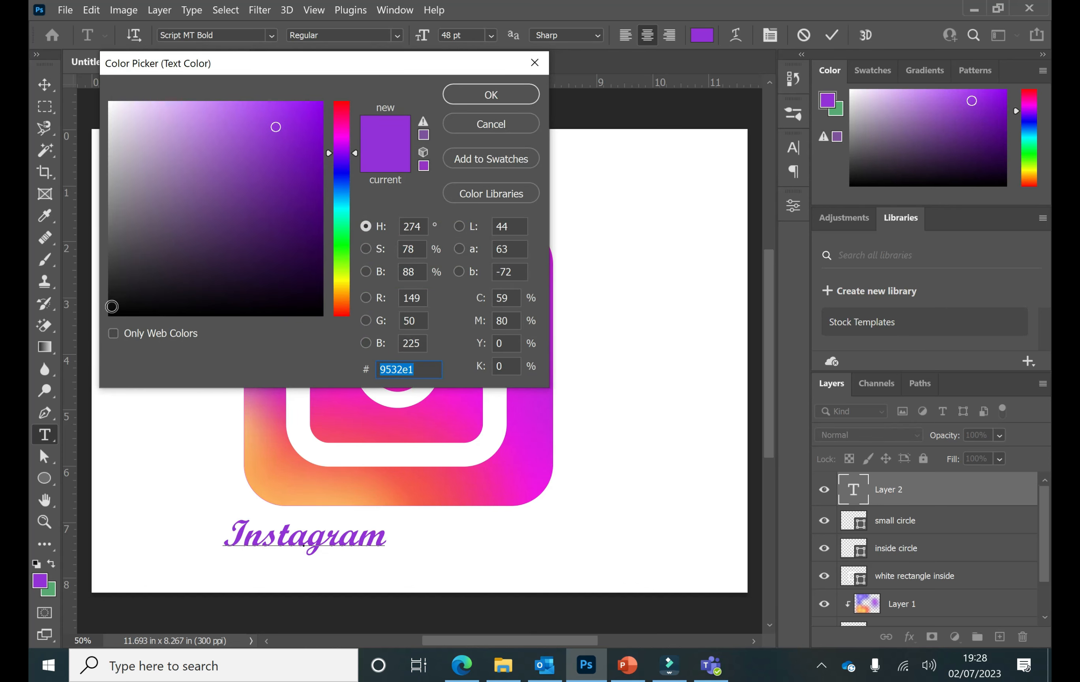
left_click(113, 315)
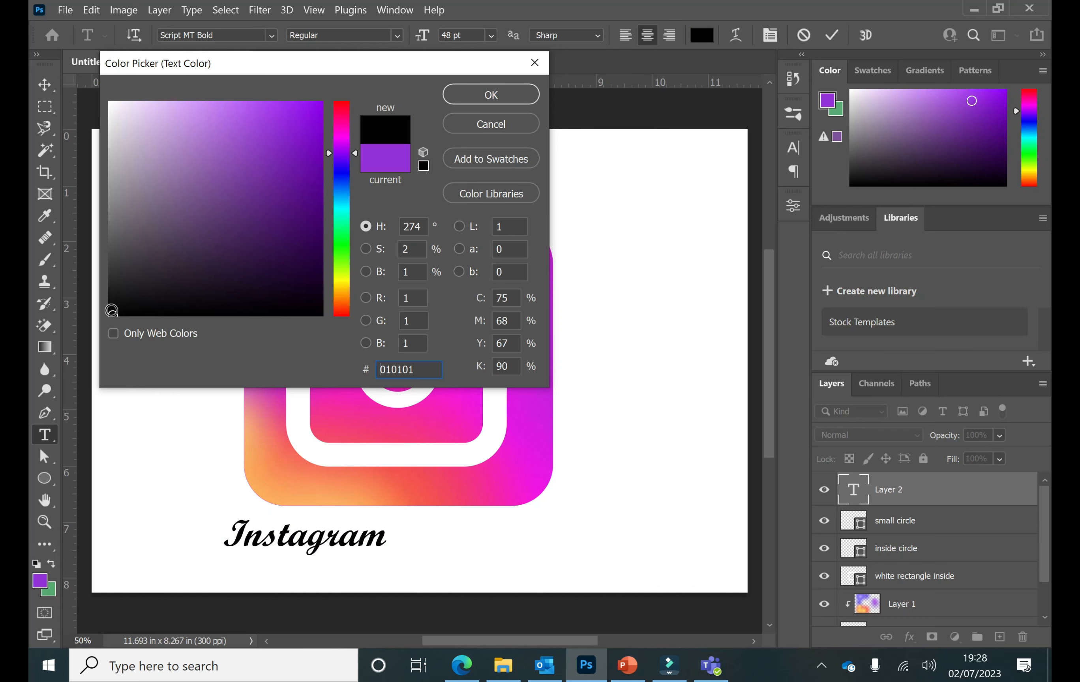
left_click(480, 91)
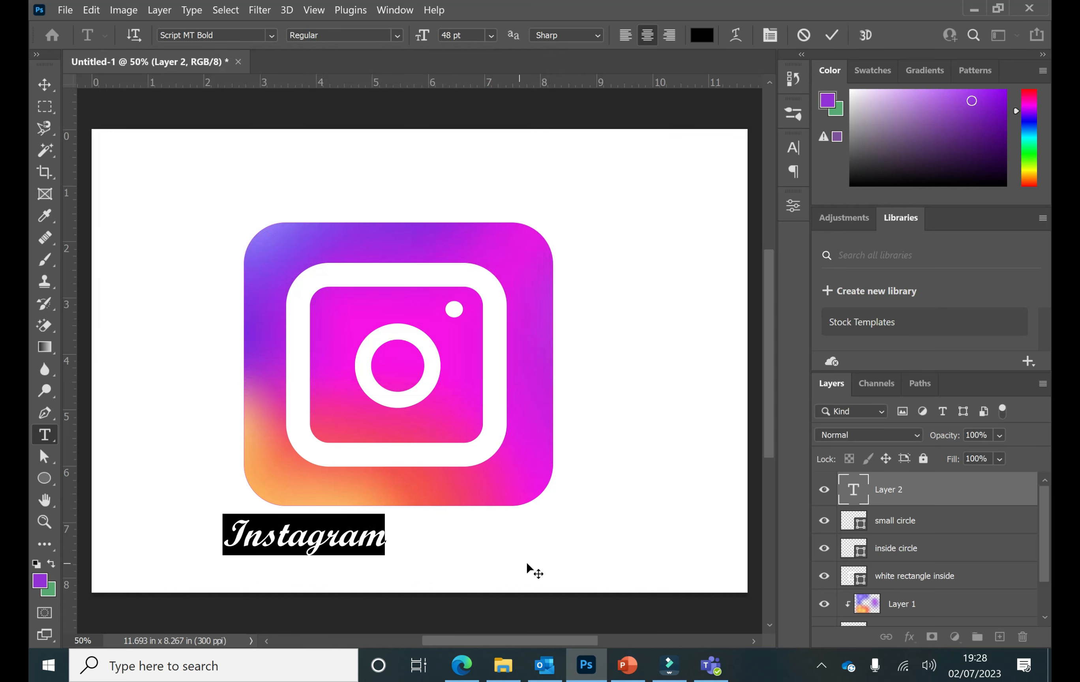
Step: Move the Instagram text about 1.66 in to the right, centring it beneath the logo at its original height
left_click(34, 79)
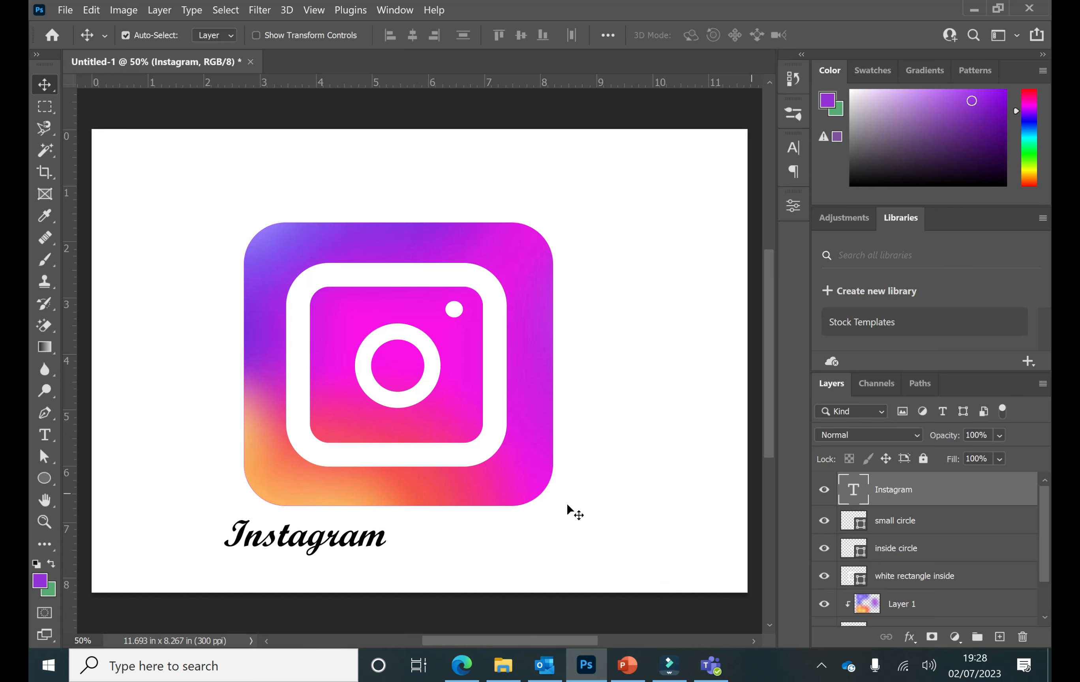
left_click_drag(319, 541, 416, 553)
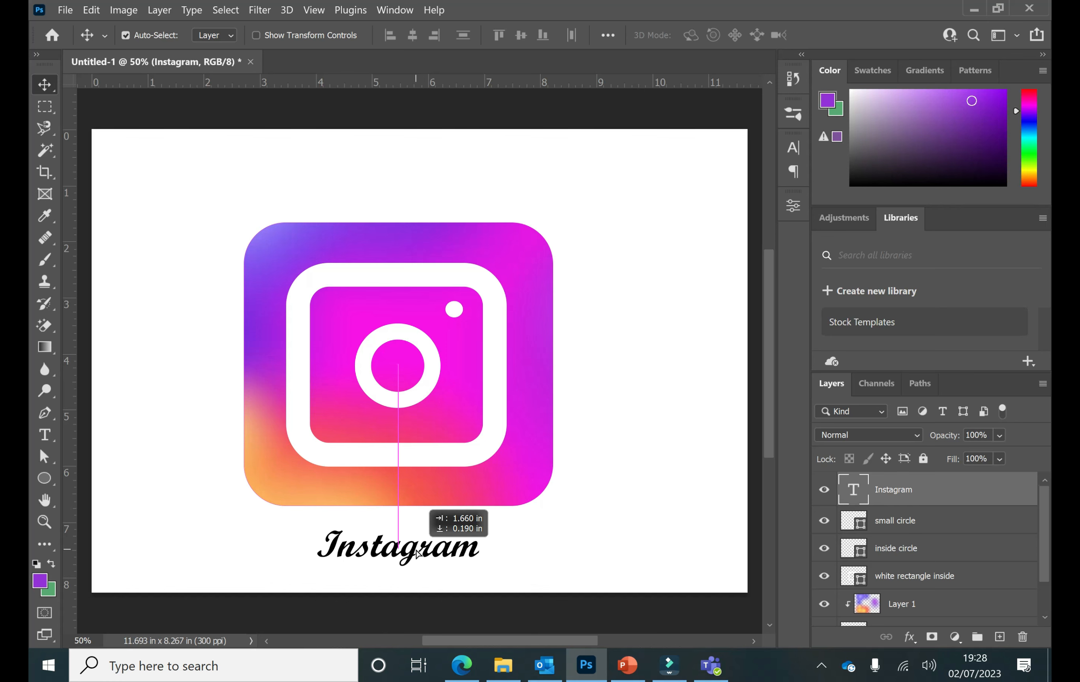
left_click_drag(416, 553, 419, 544)
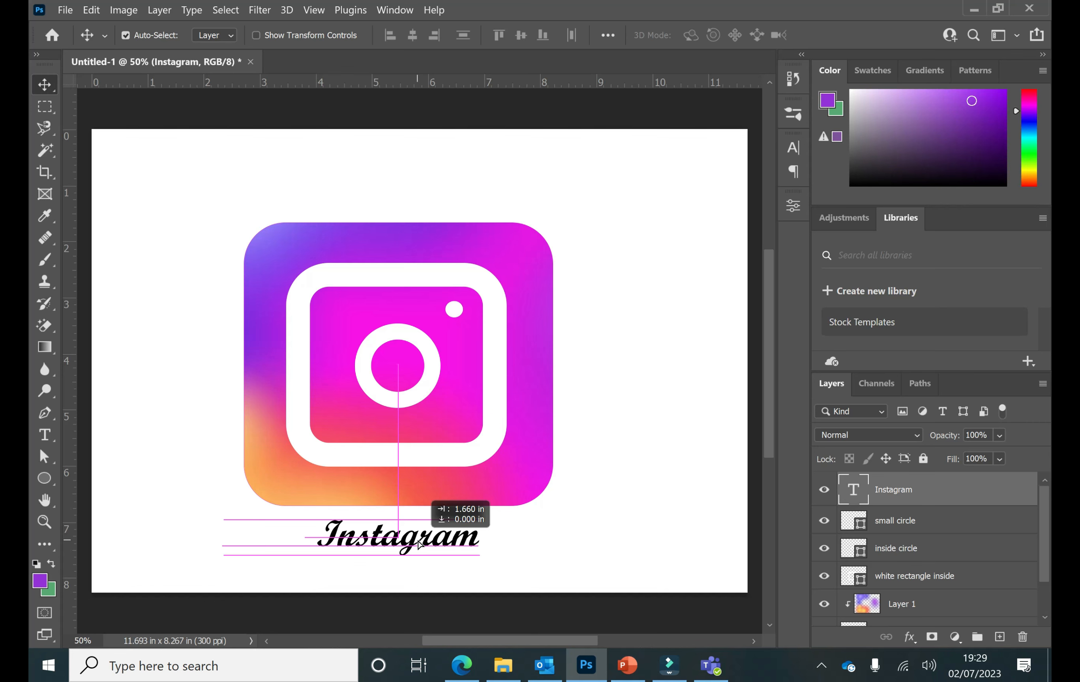
left_click_drag(419, 544, 419, 544)
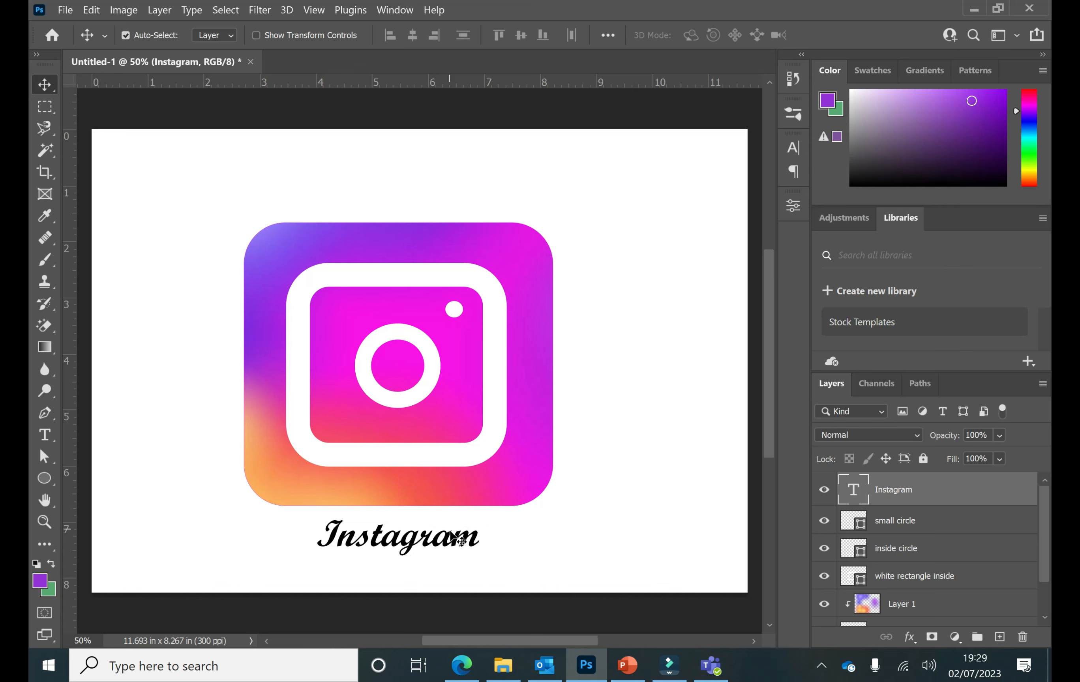
Step: Set the Instagram text's font size to 72 pt
double_click(401, 537)
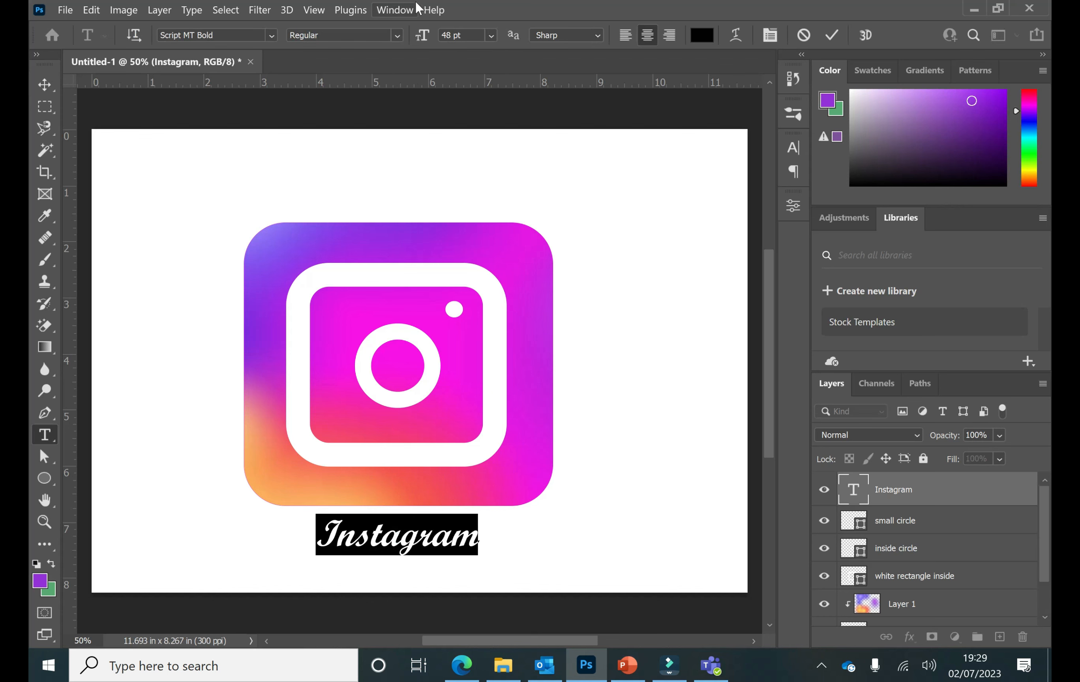
left_click(492, 35)
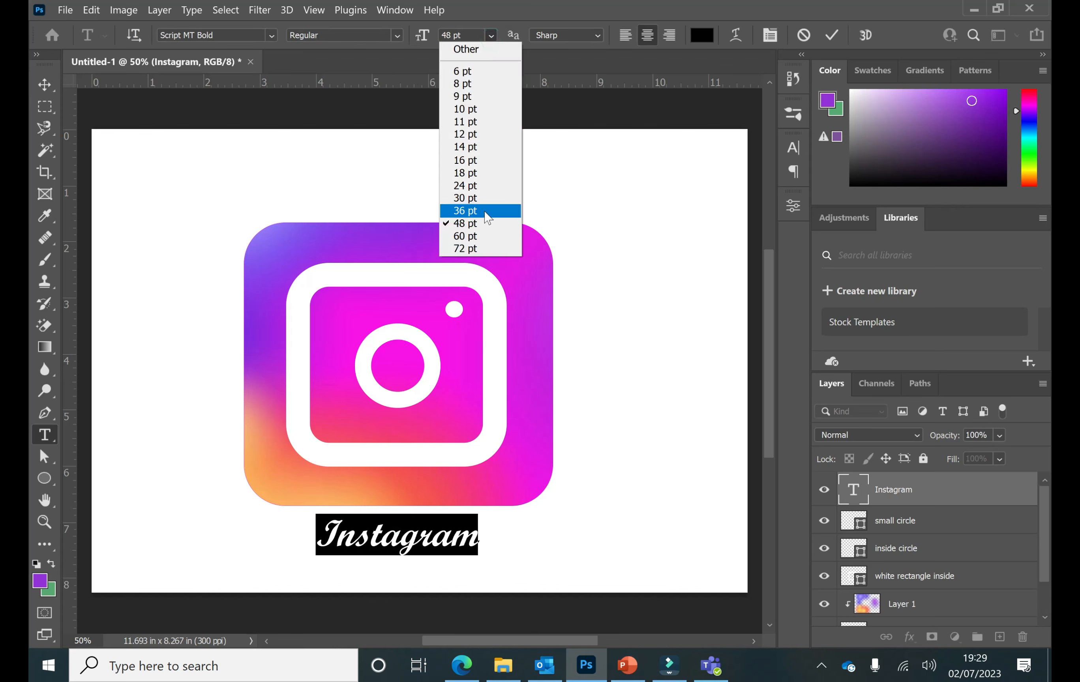
left_click(469, 249)
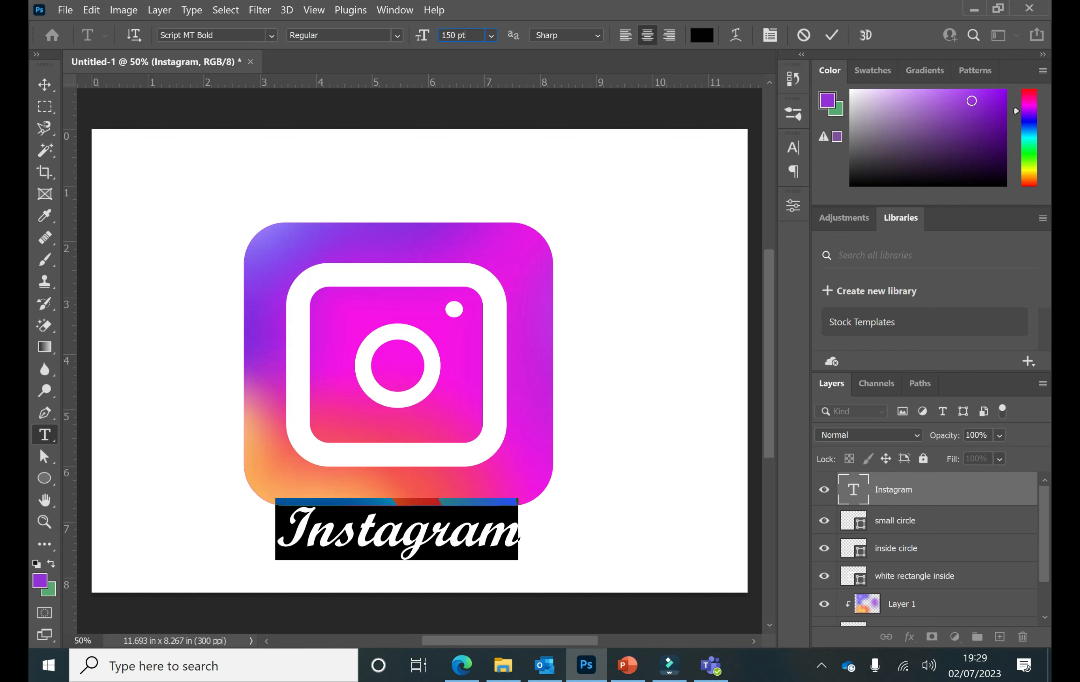
Step: Set the Instagram text's font size to 70 pt
key("Return")
left_click(491, 35)
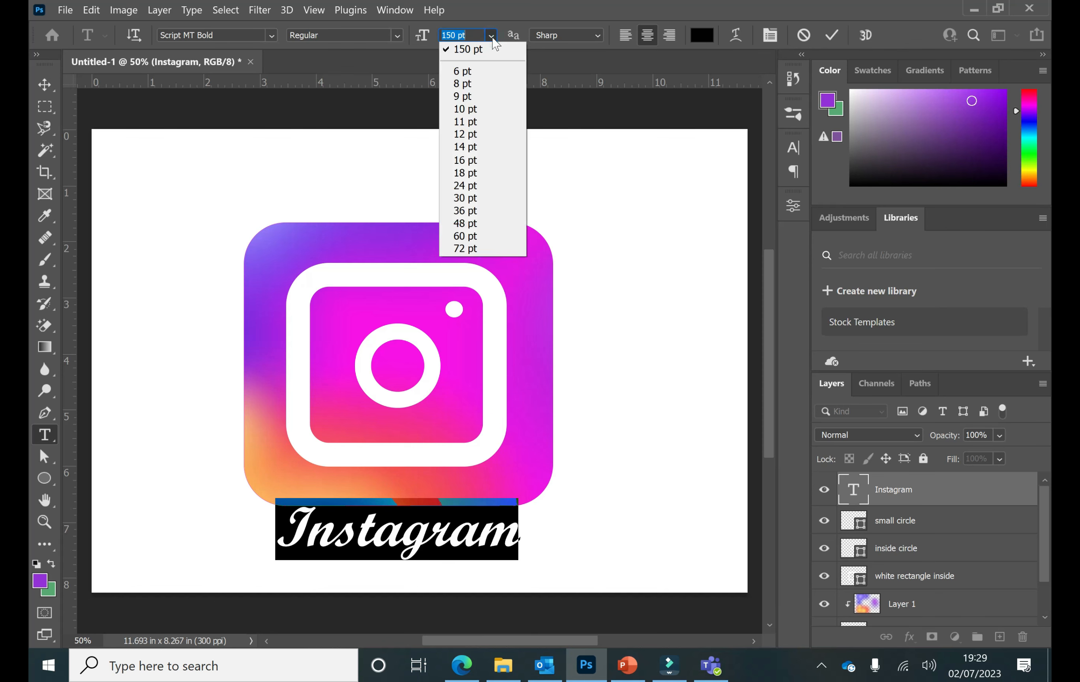
left_click(451, 35)
left_click(454, 36)
key("BackSpace")
key("BackSpace")
key("BackSpace")
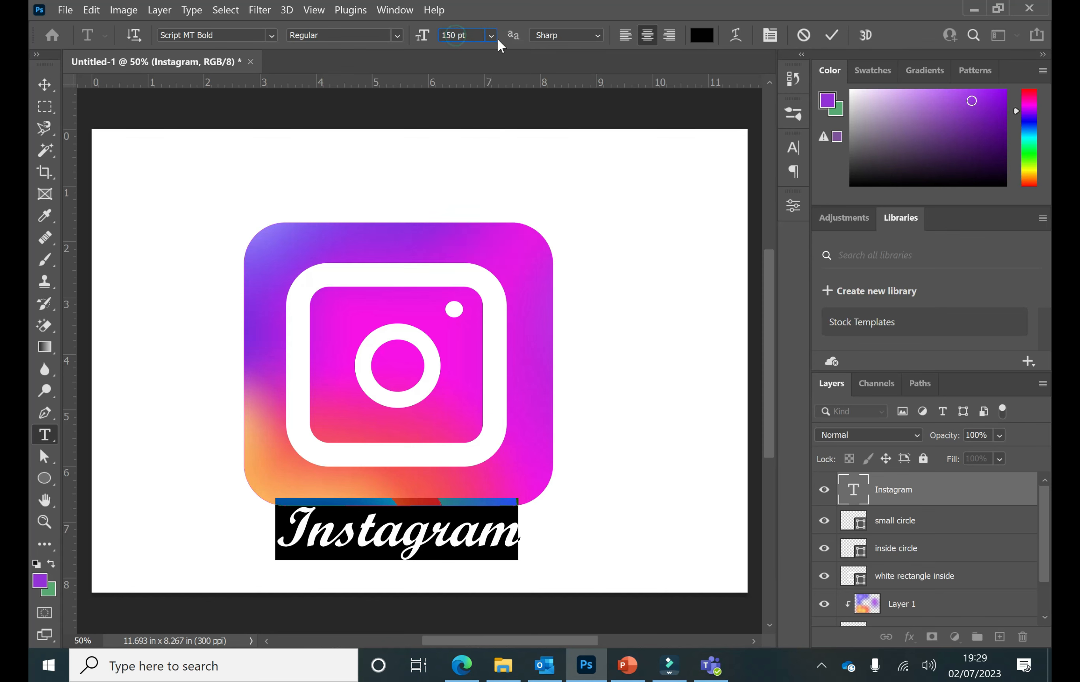
type("70")
key("Return")
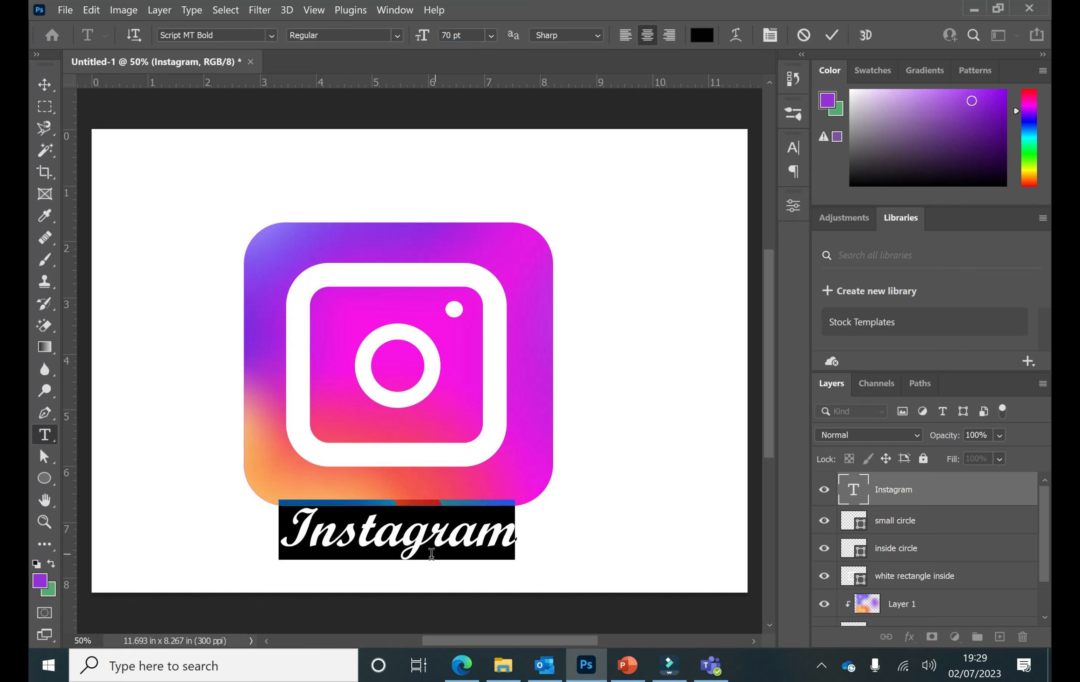
Step: Move the Instagram text about 0.2 in down to leave a gap below the logo, and deselect it
left_click(35, 79)
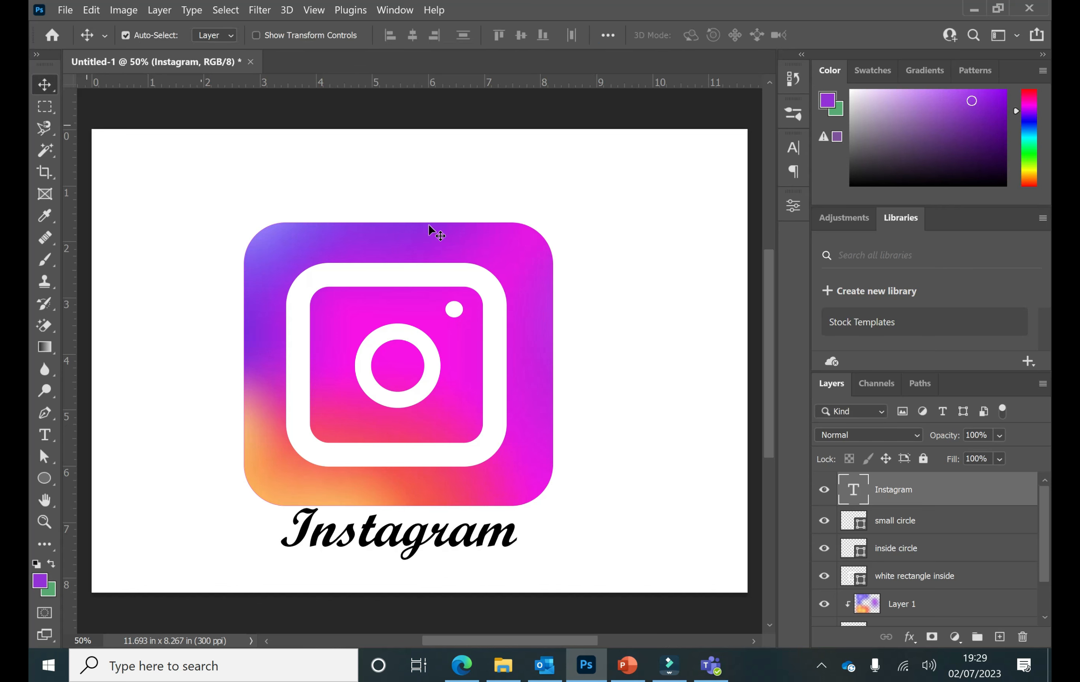
left_click_drag(440, 537, 444, 549)
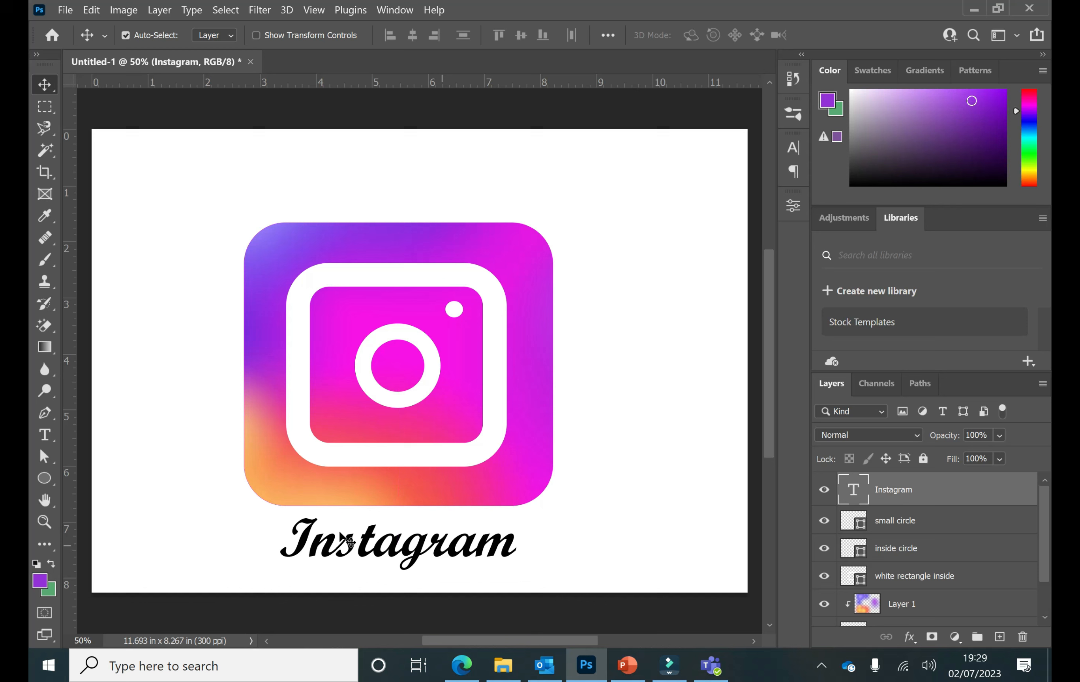
left_click(654, 371)
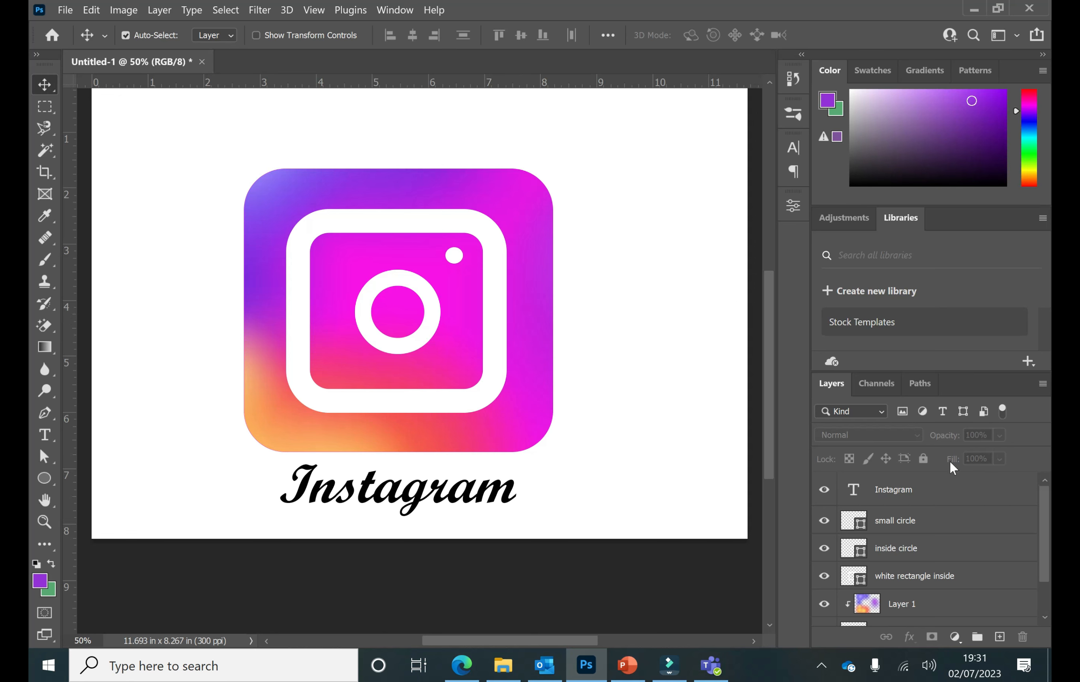
Step: Unlock the white Background layer and delete it, leaving the canvas transparent around the logo
left_click_drag(1045, 527, 1047, 585)
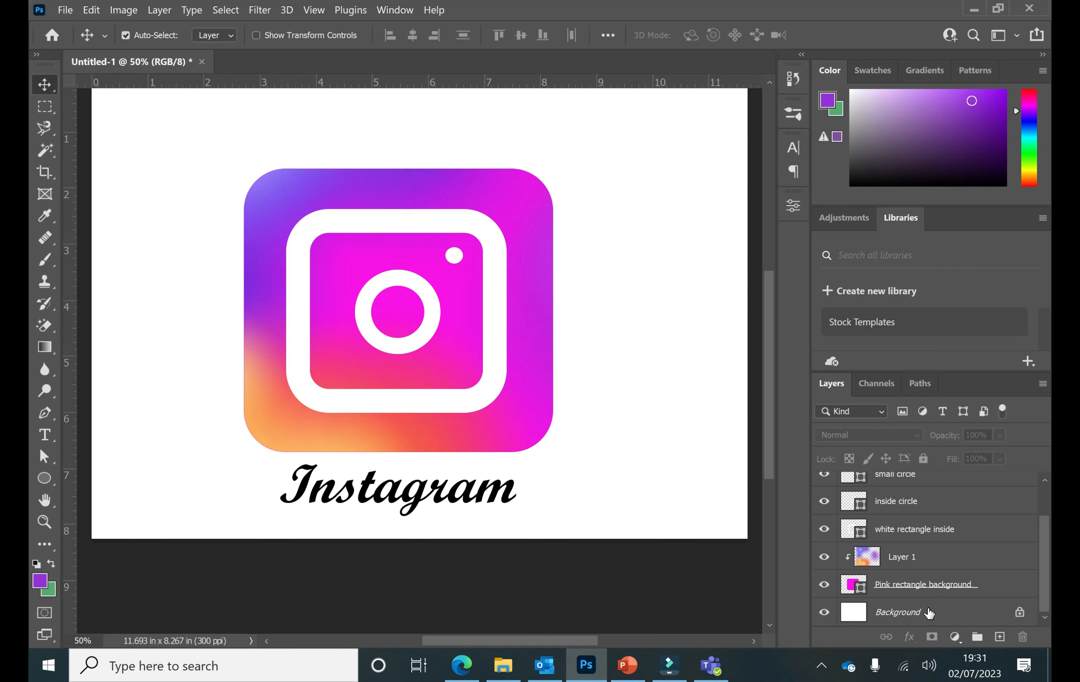
left_click(1020, 615)
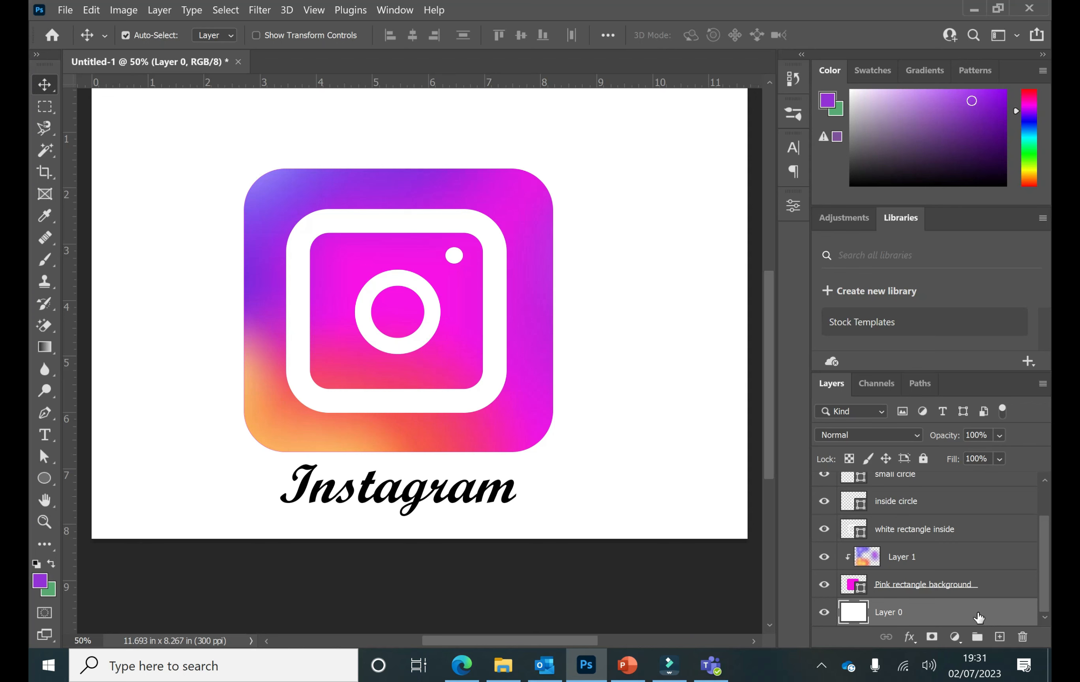
left_click(1023, 636)
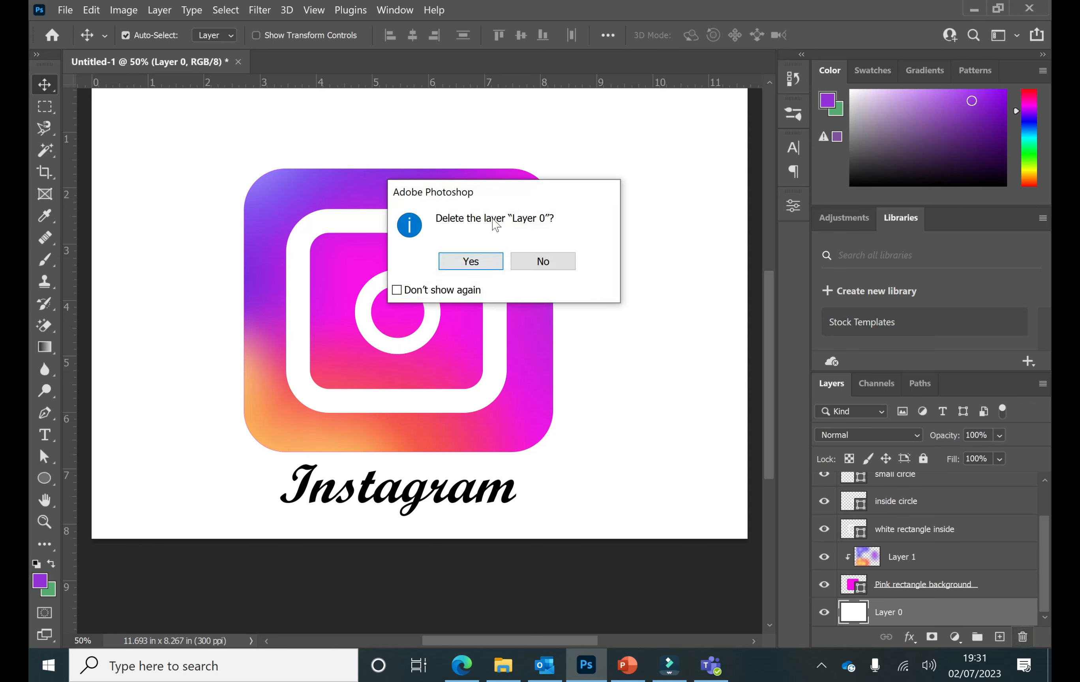
left_click(478, 261)
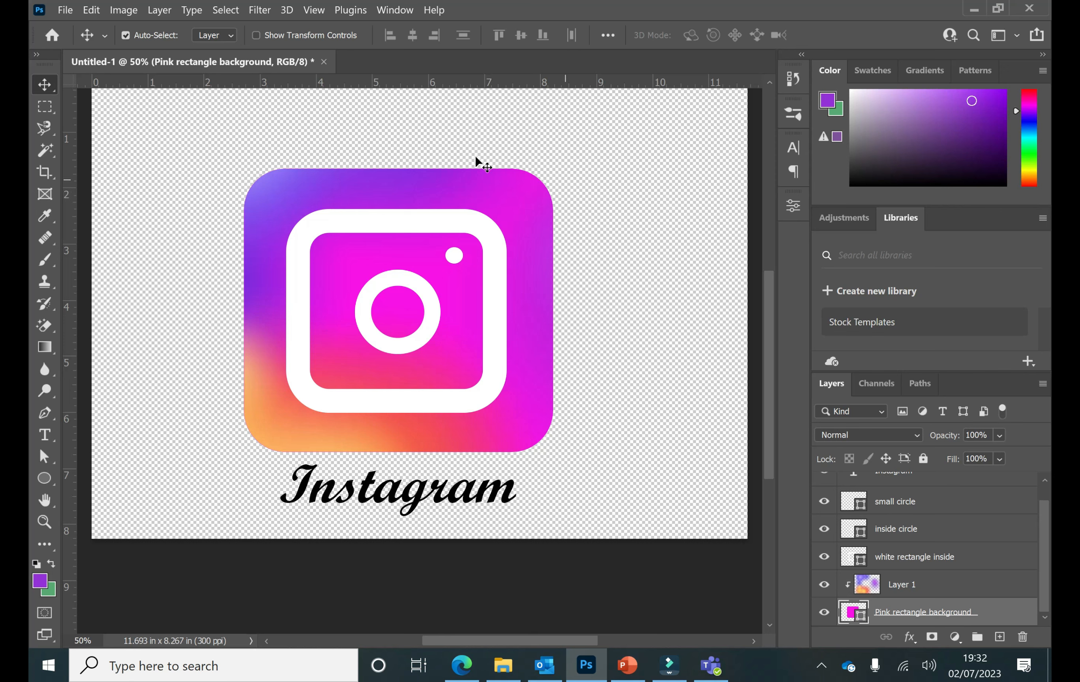
Step: Crop the canvas closely around the logo and Instagram text to about 5.92 × 6.31 in
left_click(43, 172)
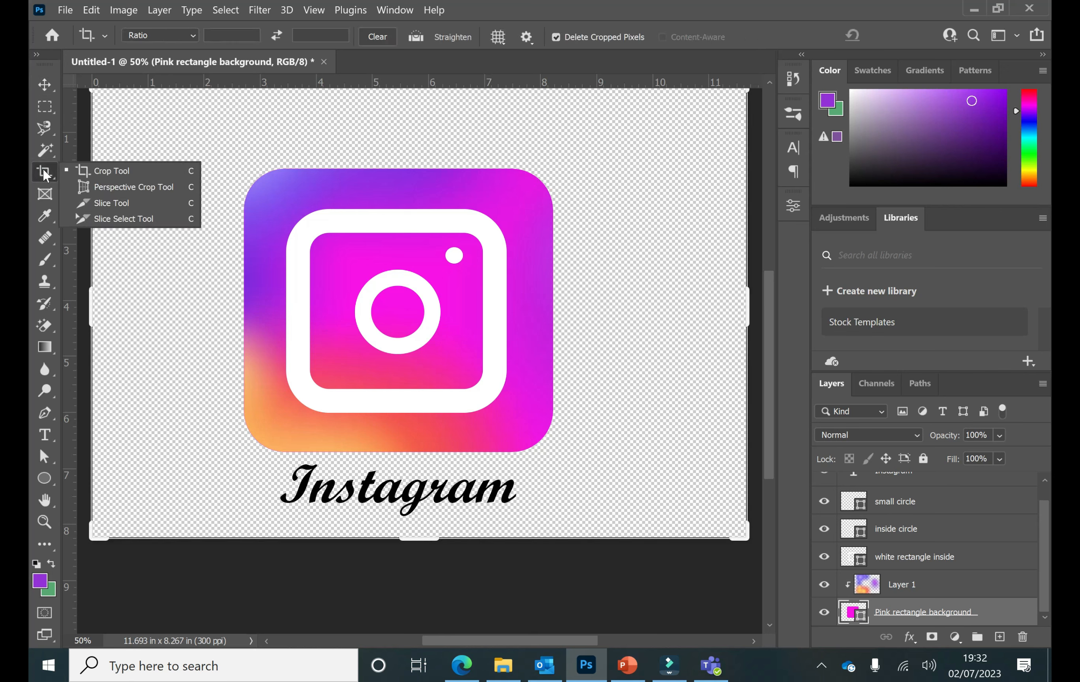
left_click(134, 175)
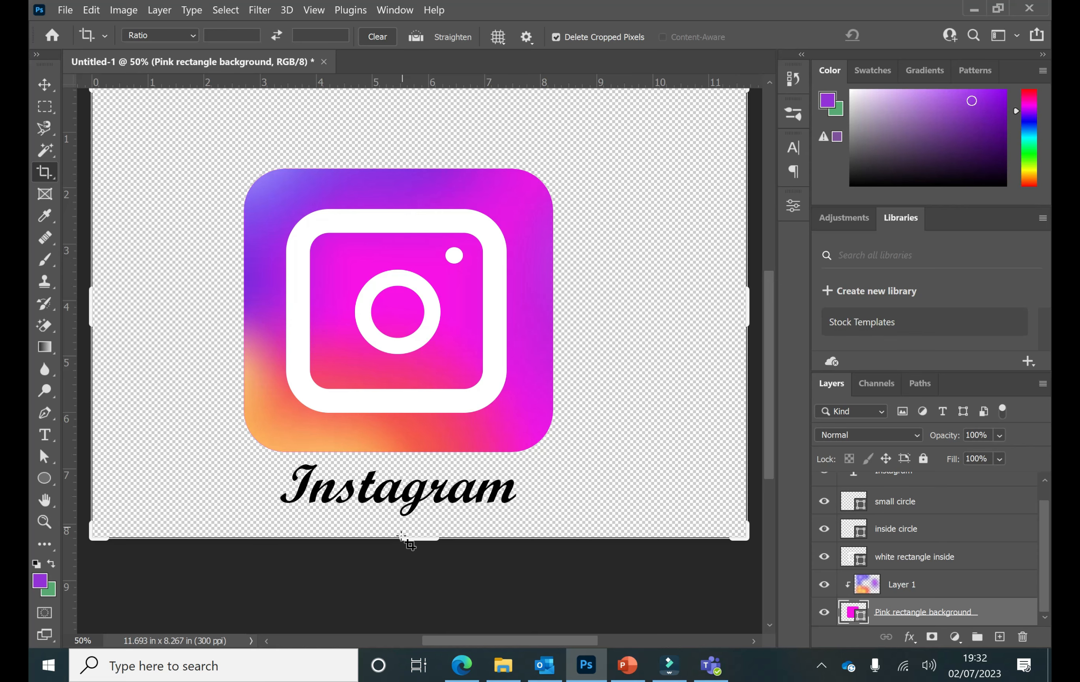
left_click_drag(89, 298, 162, 309)
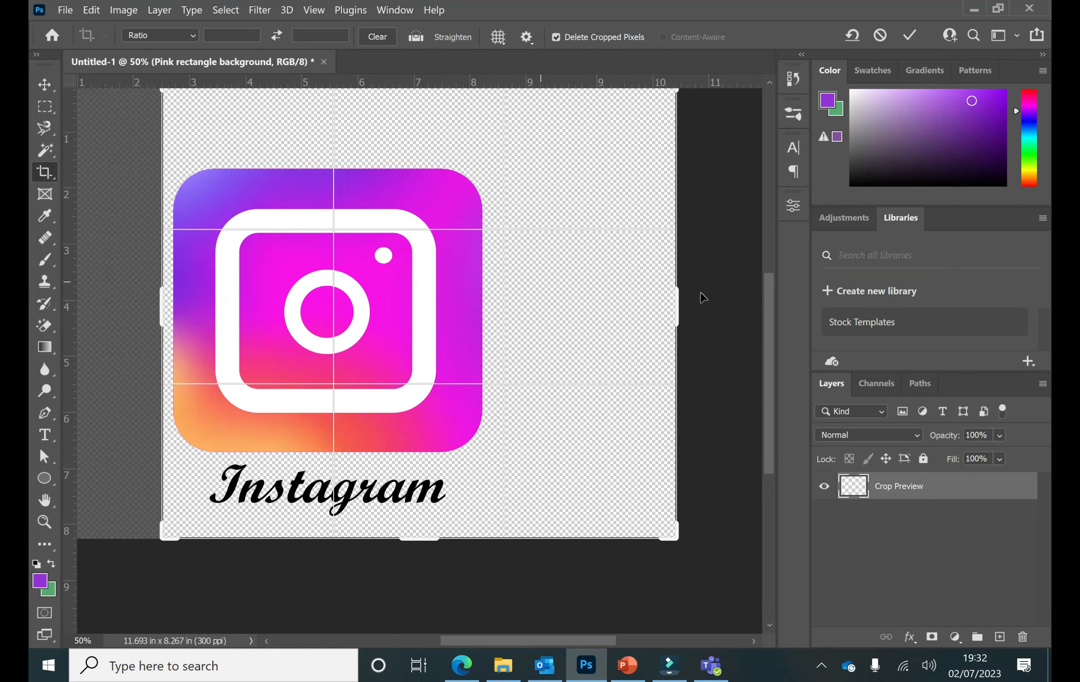
left_click_drag(675, 313, 580, 315)
left_click_drag(417, 533, 417, 514)
left_click_drag(436, 103, 432, 145)
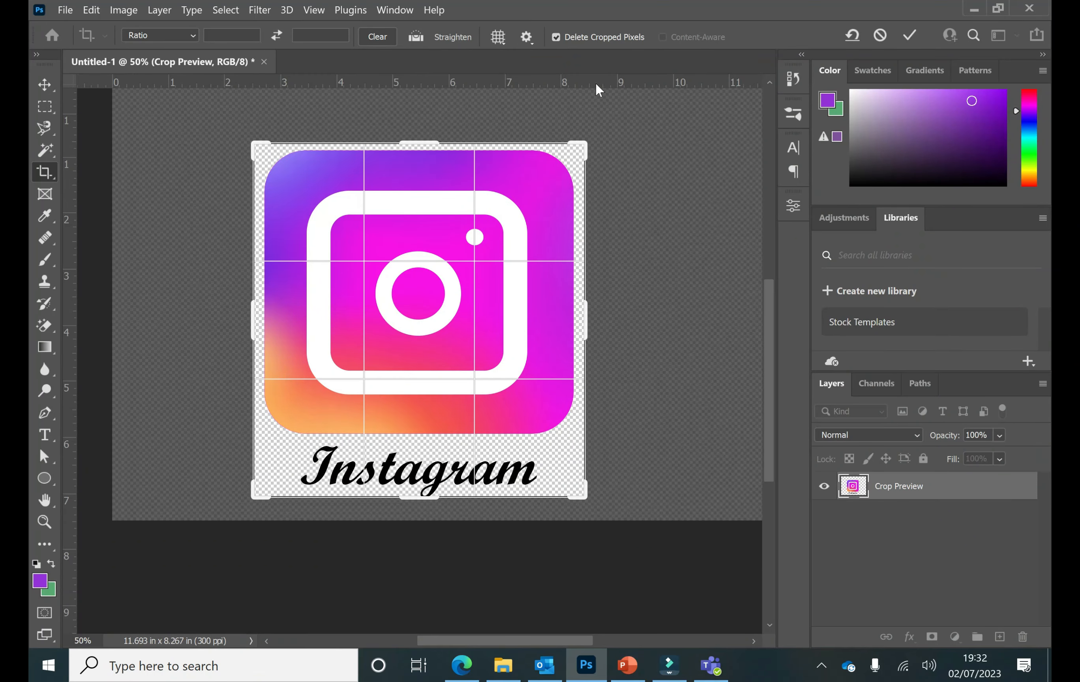
left_click(909, 36)
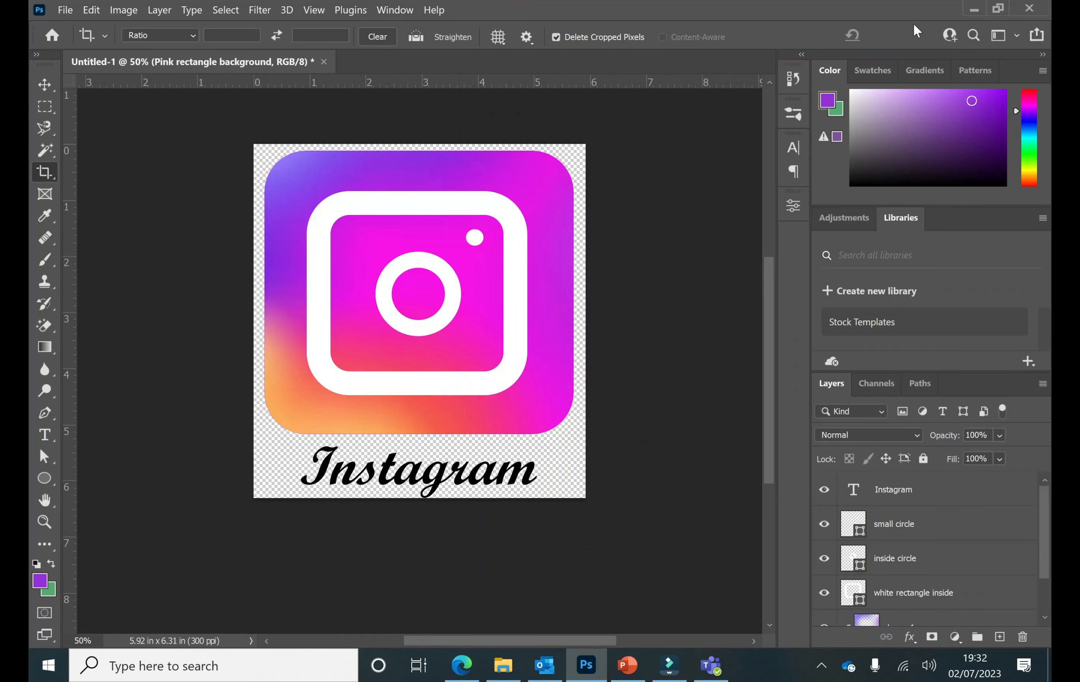
left_click(52, 89)
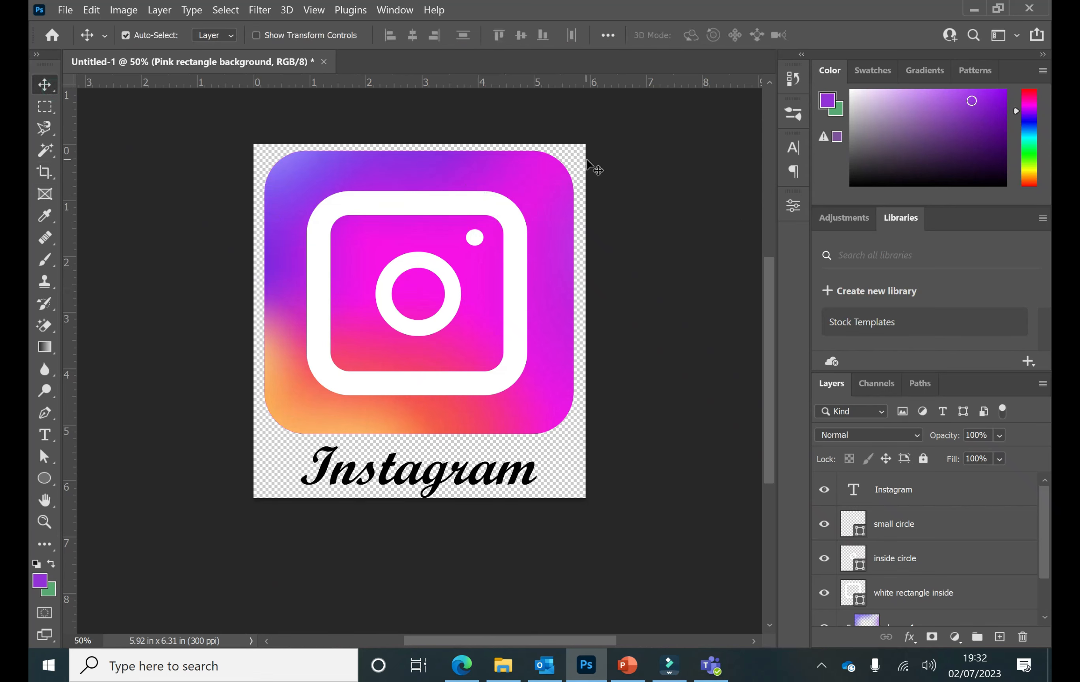
Step: Save the document on the computer as the Photoshop file "insta logo_final" in the 2023-2024 folder, with Maximize Compatibility enabled
left_click(64, 9)
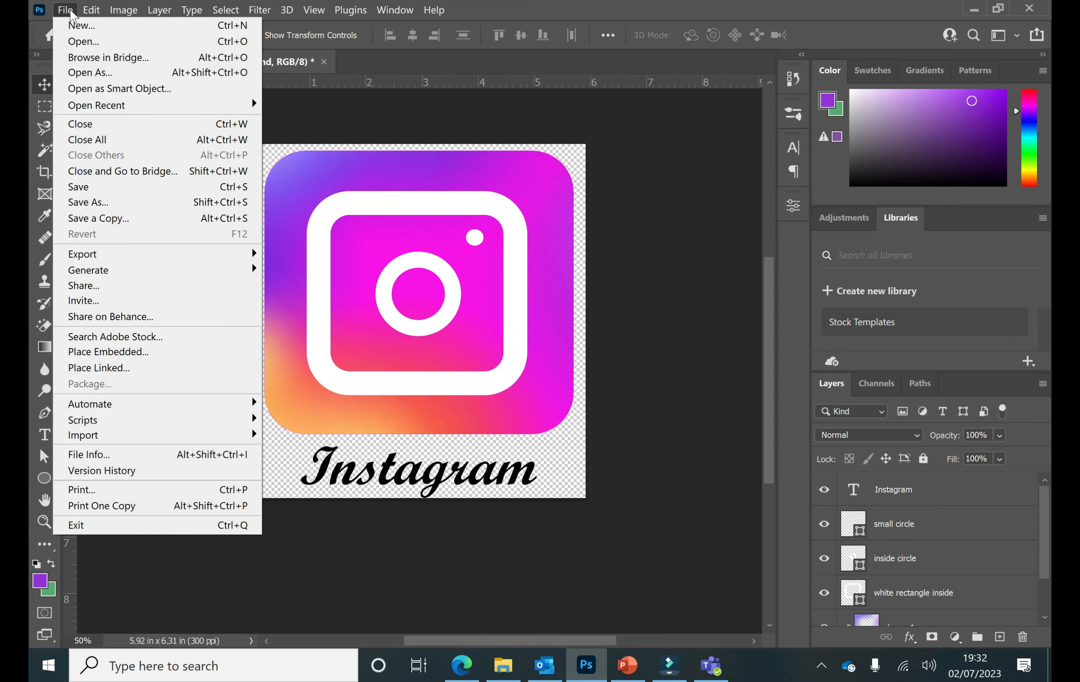
left_click(88, 202)
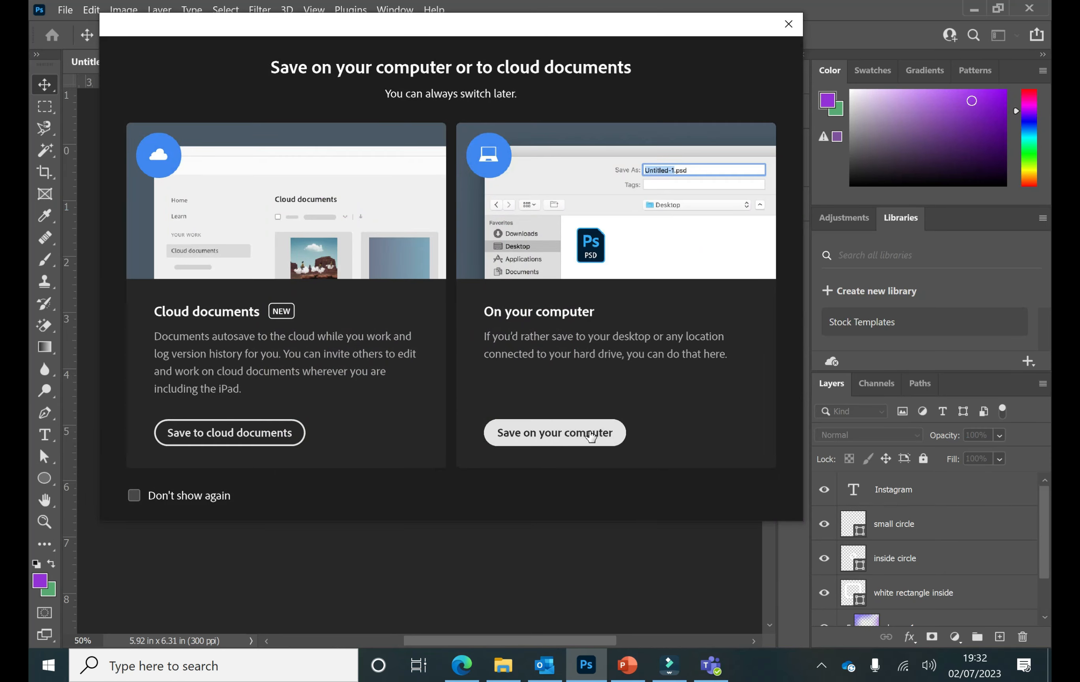
left_click(575, 434)
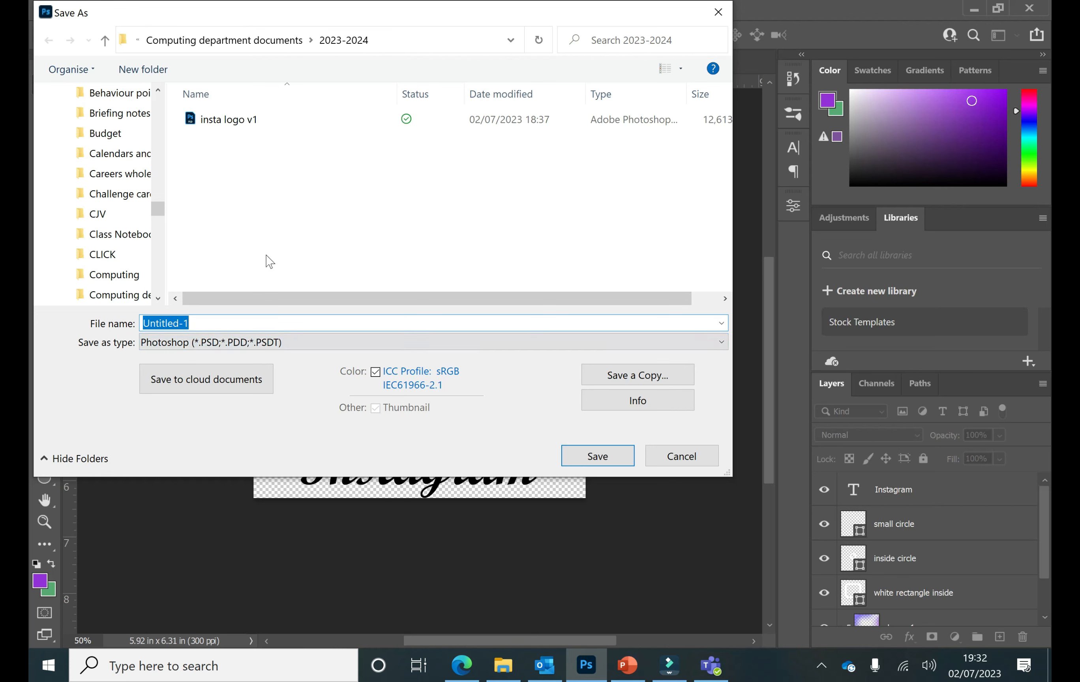
type("insta logo")
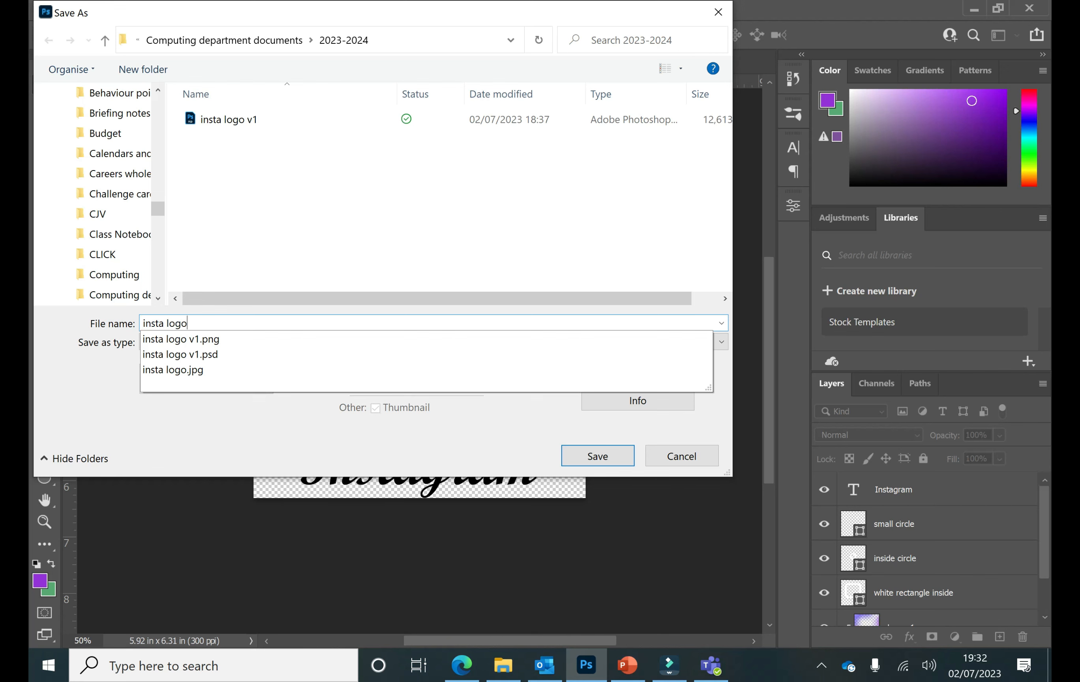
type("_final")
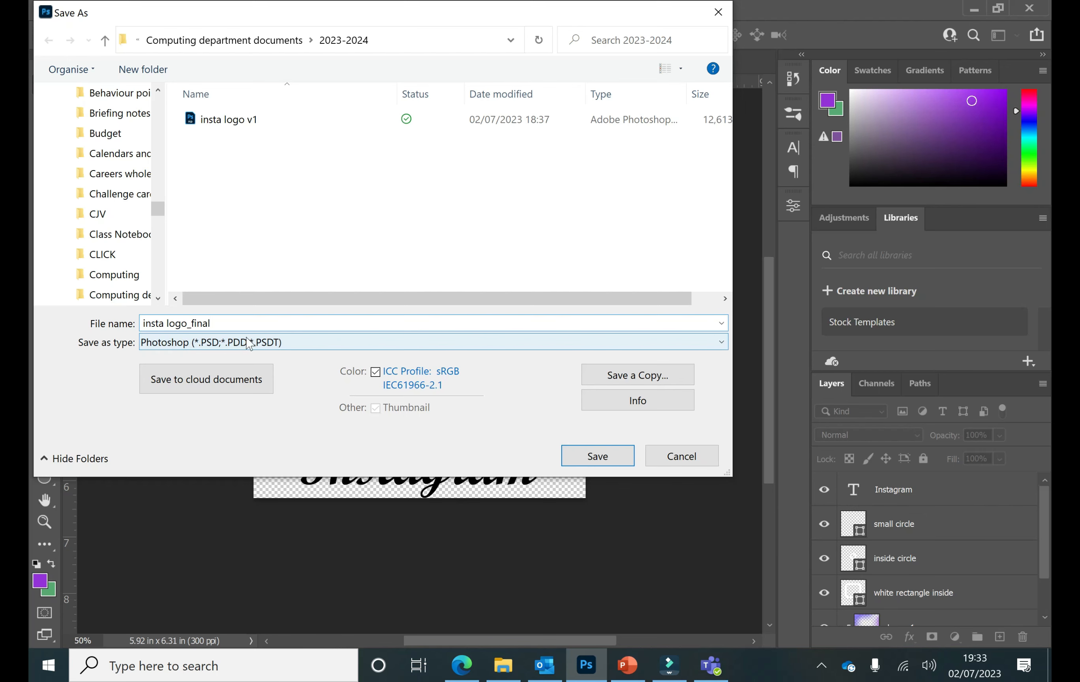
left_click(618, 458)
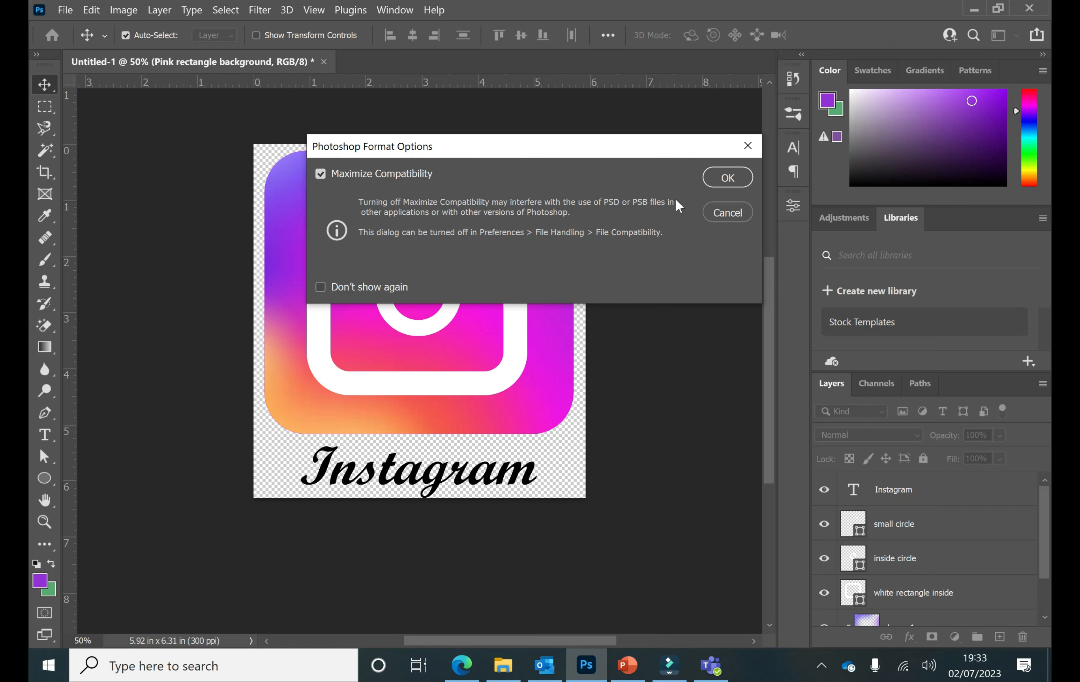
left_click(717, 181)
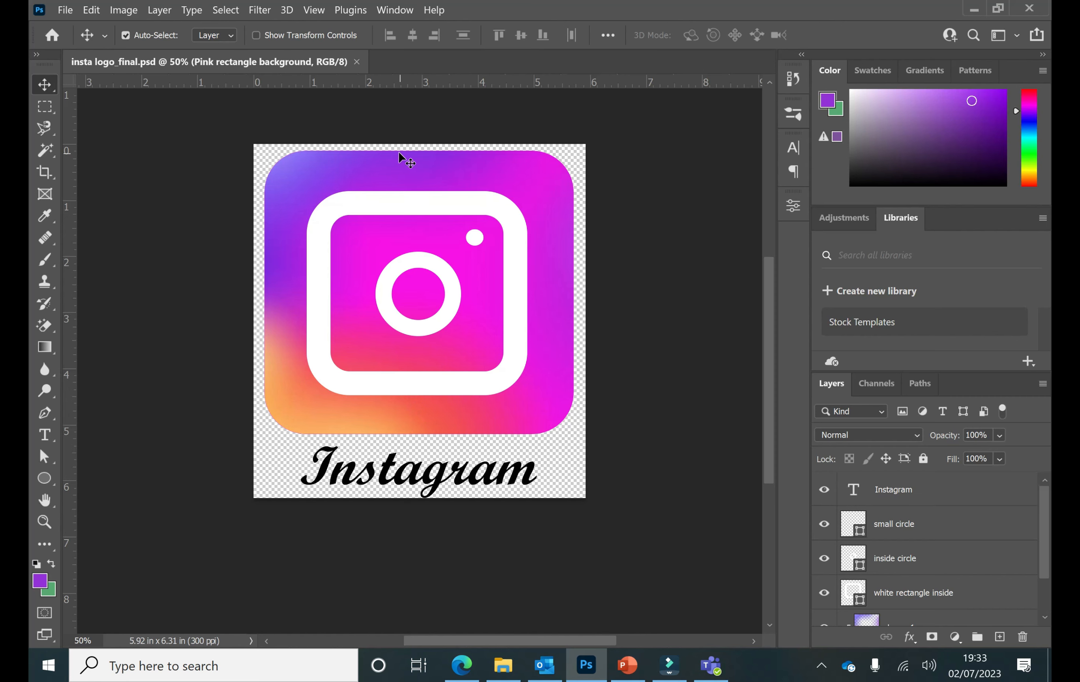
Step: Quick-export the logo as a PNG into Computing department documents > 2023-2024, adding "_to" to the file name insta logo_final
left_click(66, 10)
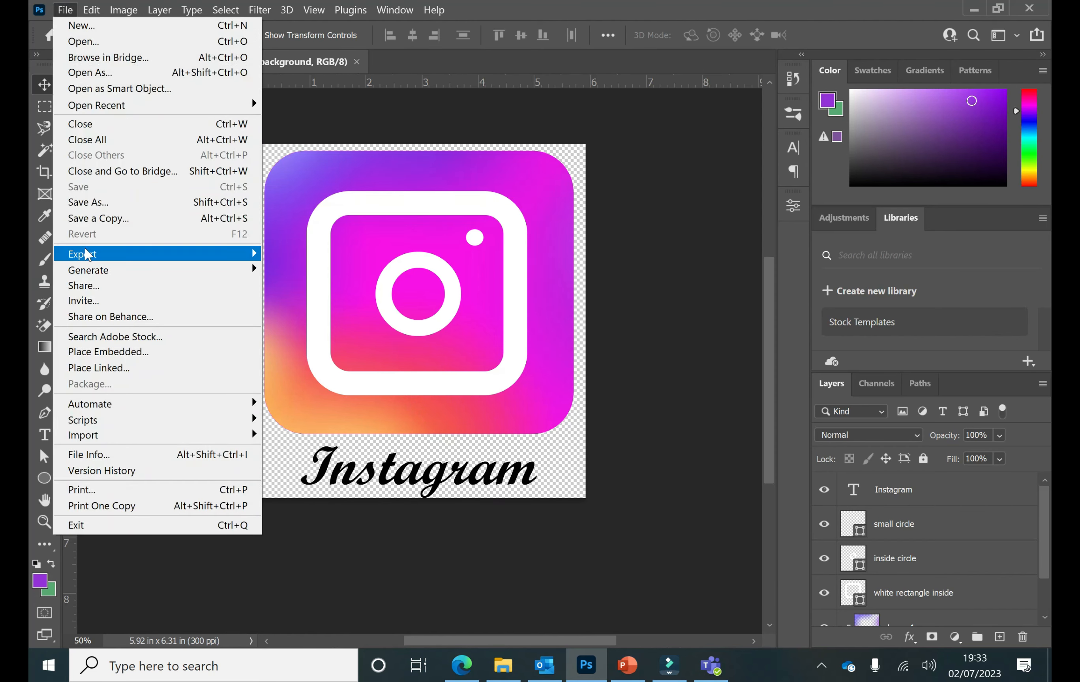
mouse_move(87, 254)
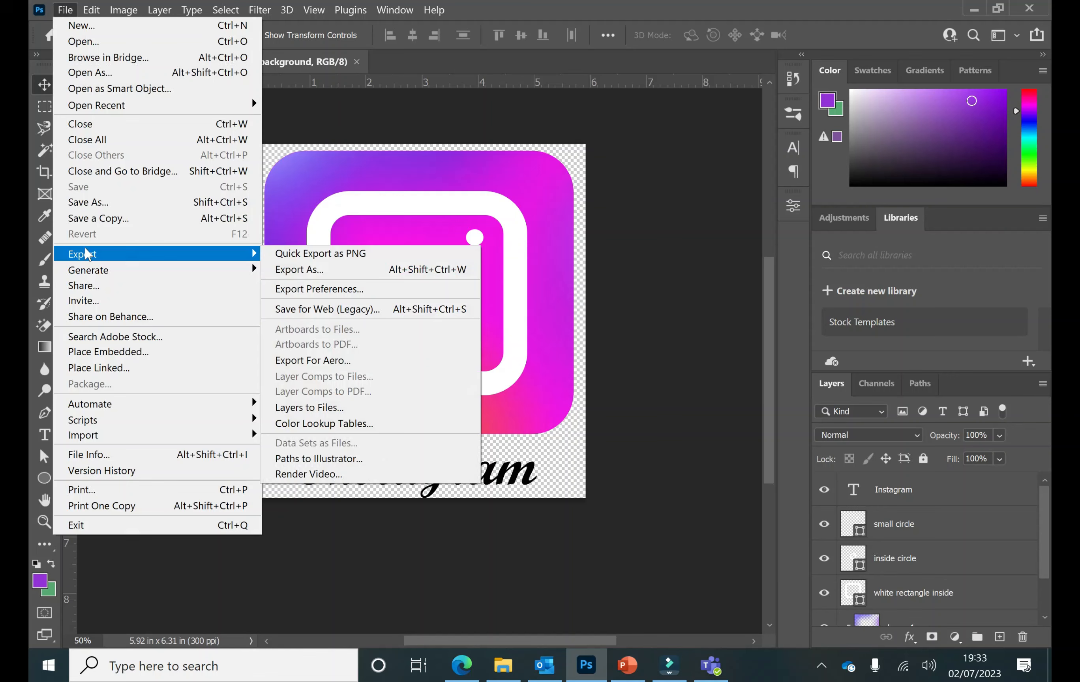
left_click(298, 256)
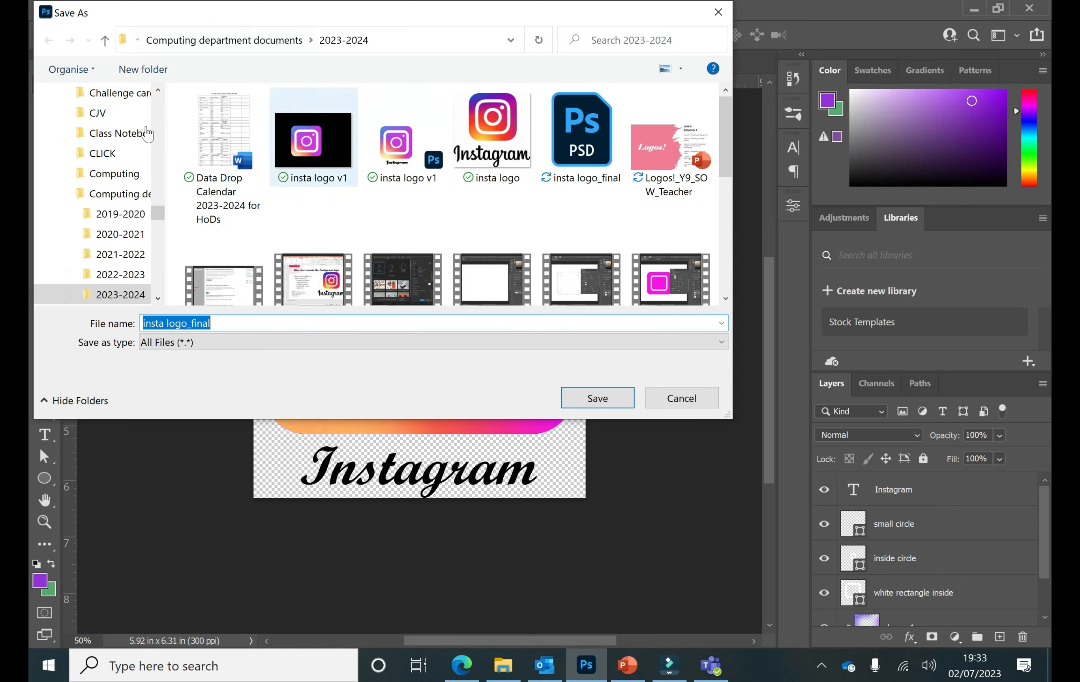
left_click_drag(161, 214, 164, 120)
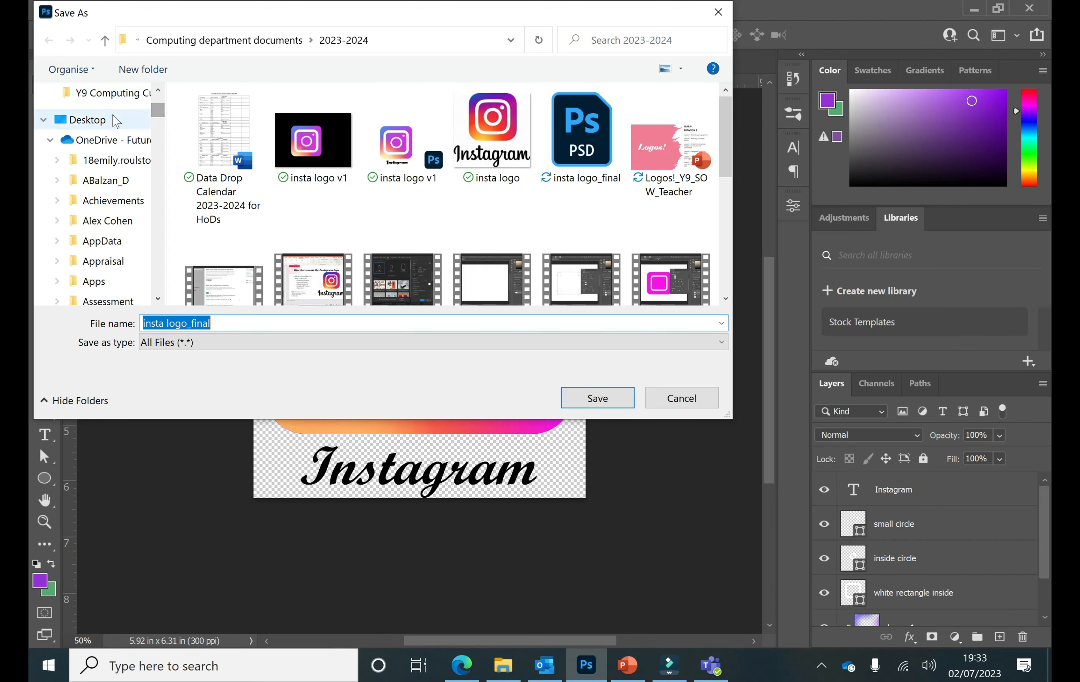
left_click(116, 142)
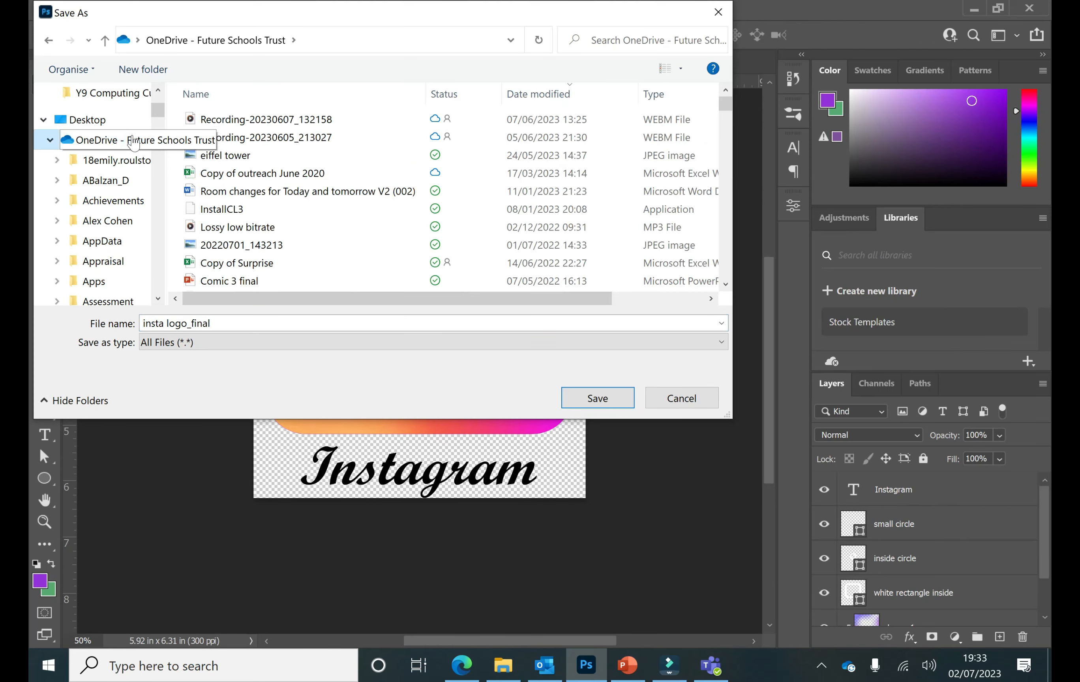
left_click_drag(158, 111, 158, 127)
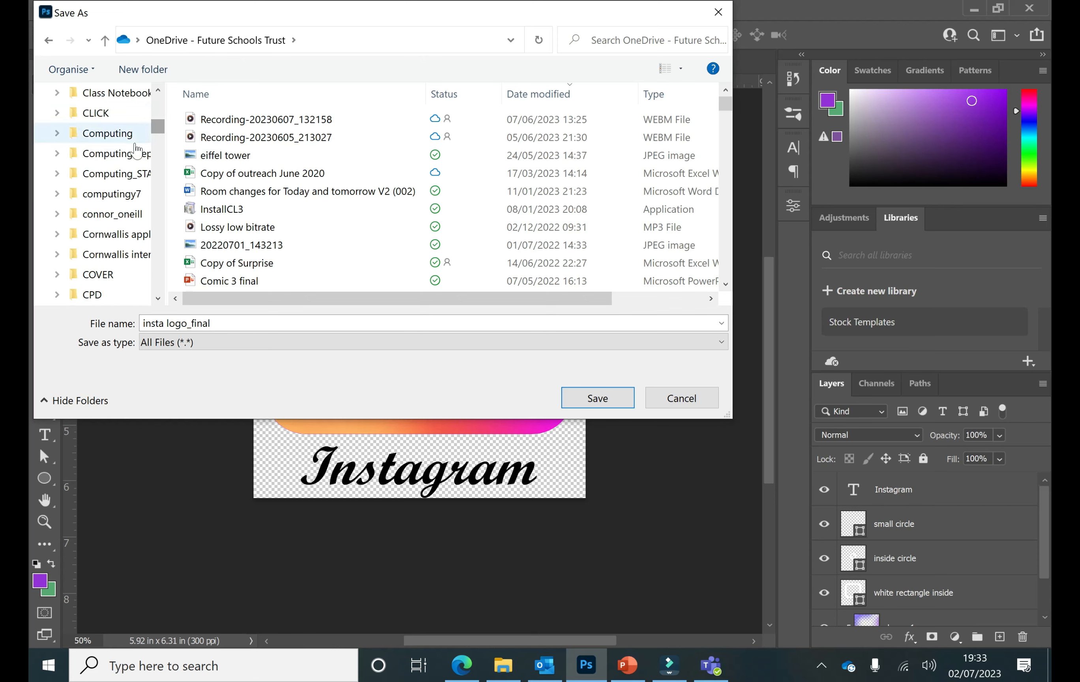
left_click(116, 154)
left_click(212, 192)
double_click(212, 192)
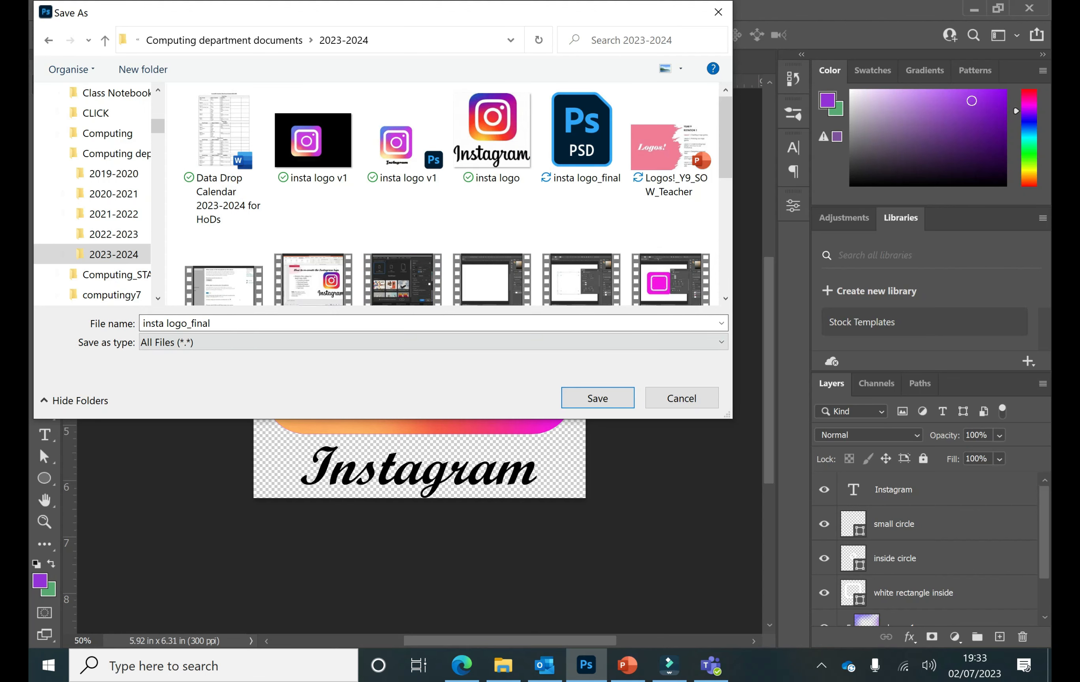
left_click(227, 322)
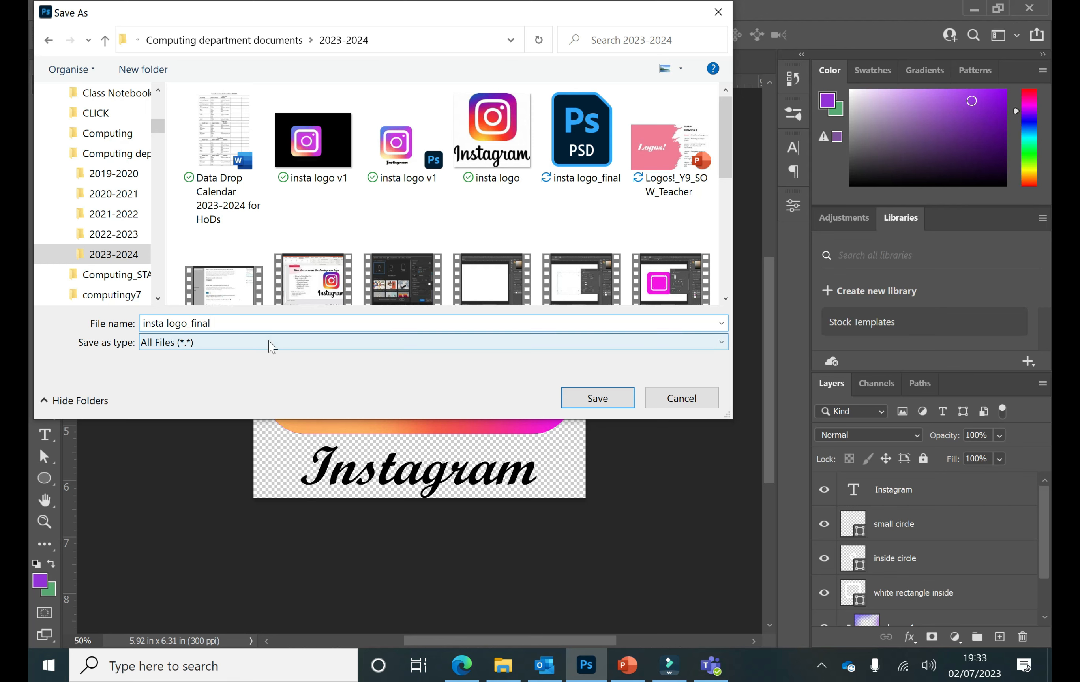
type("_to")
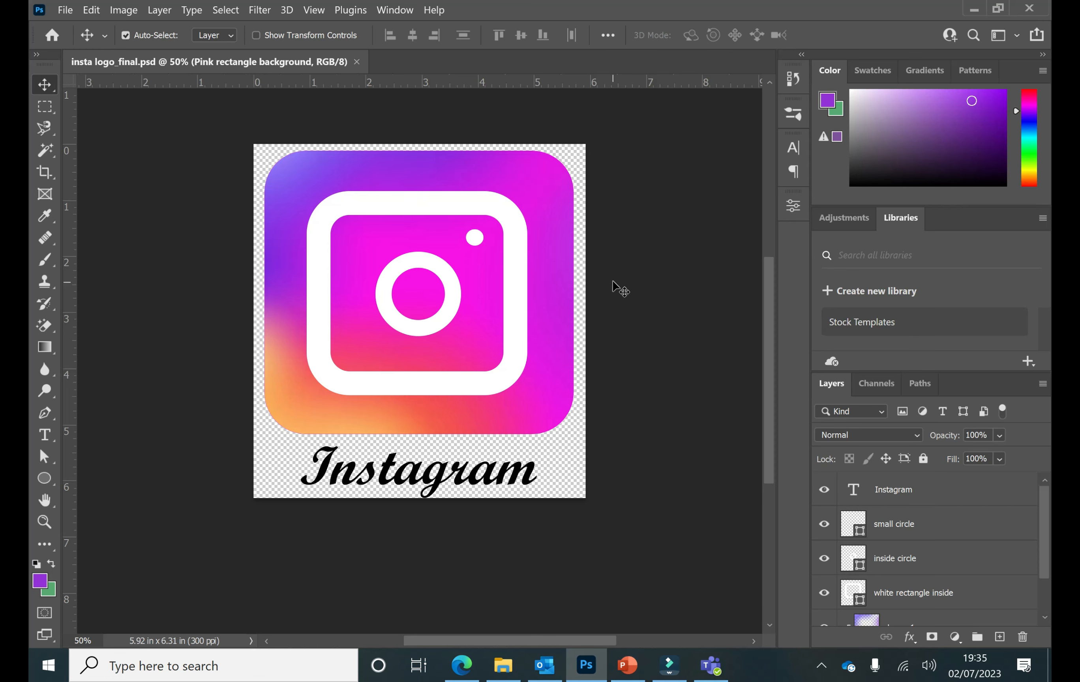
Step: Create a new A4 portrait document (210 × 297 mm, 300 ppi) from the print presets
left_click(66, 10)
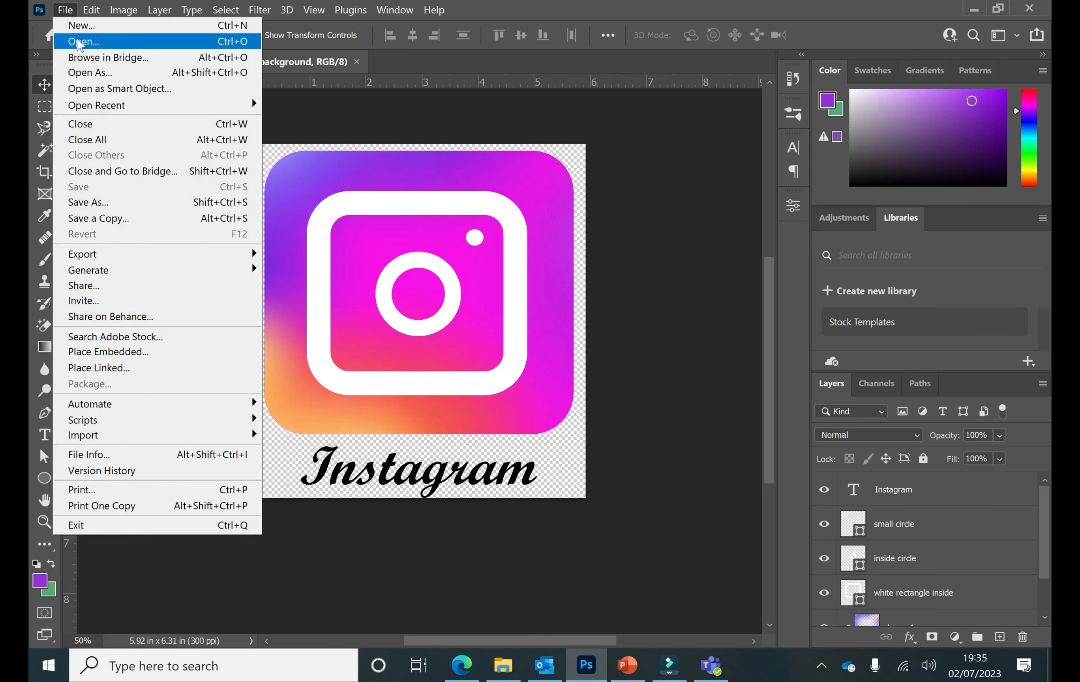
left_click(79, 26)
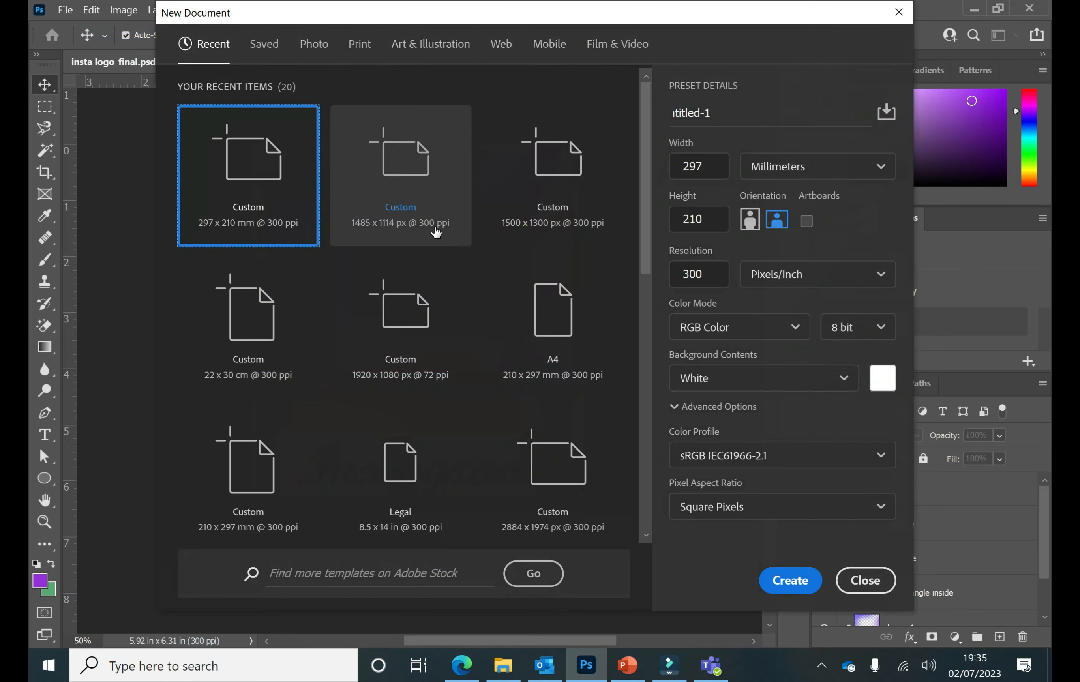
left_click(365, 41)
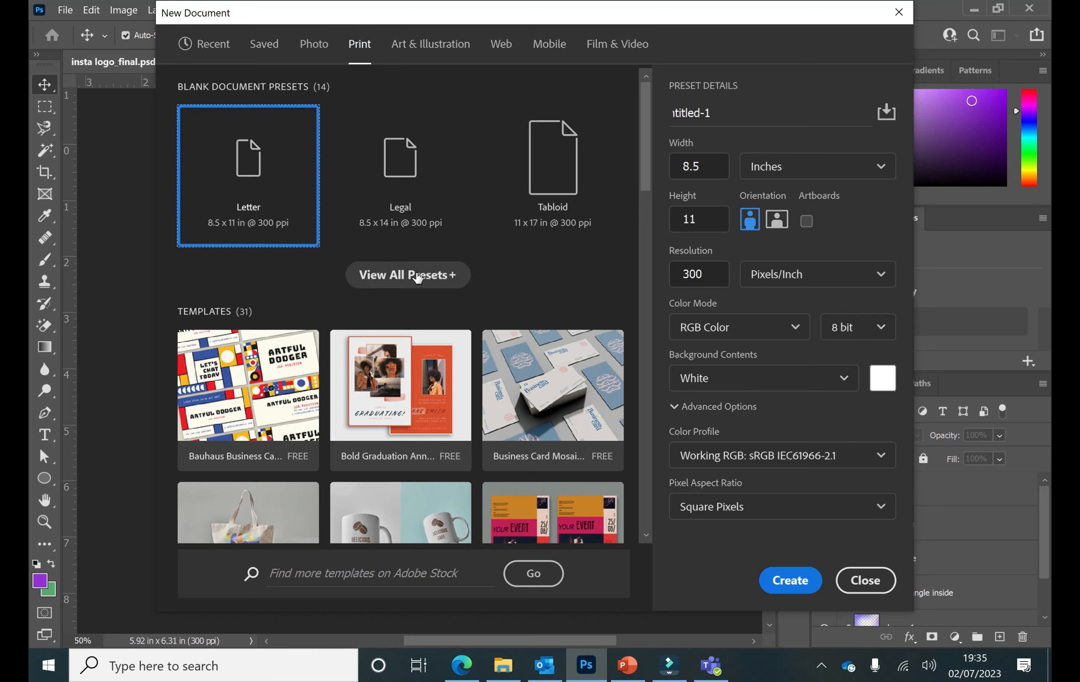
left_click(417, 275)
left_click(248, 334)
left_click(783, 580)
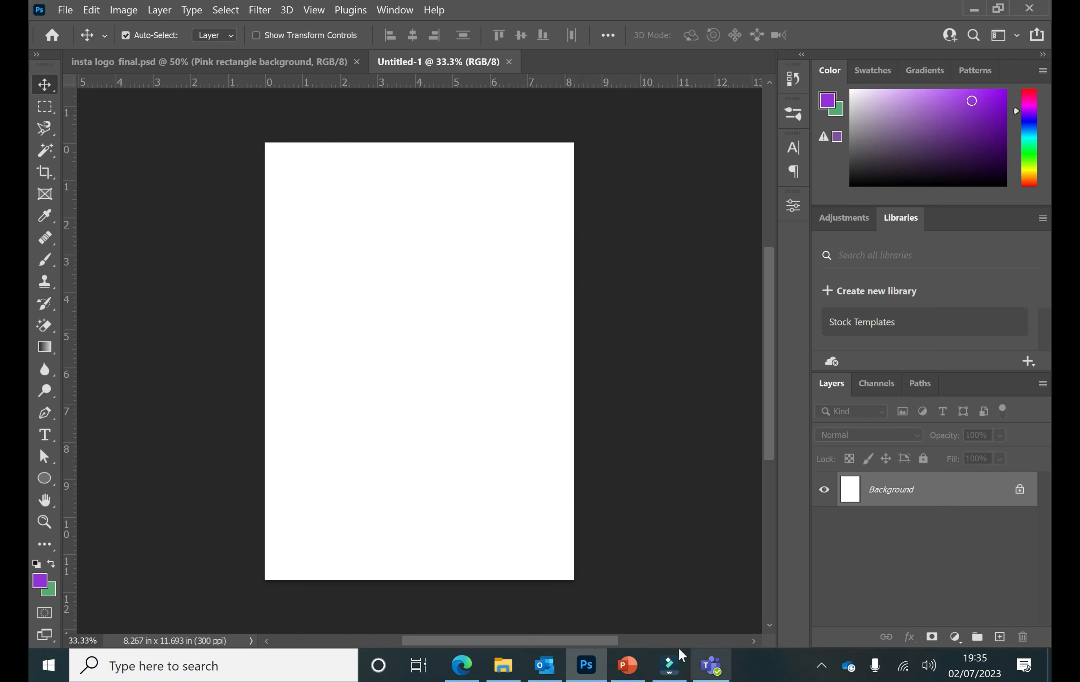
Step: Place the exported image "insta logo_final_to use" from the 2023-2024 folder as an embedded object in the new document
left_click(66, 10)
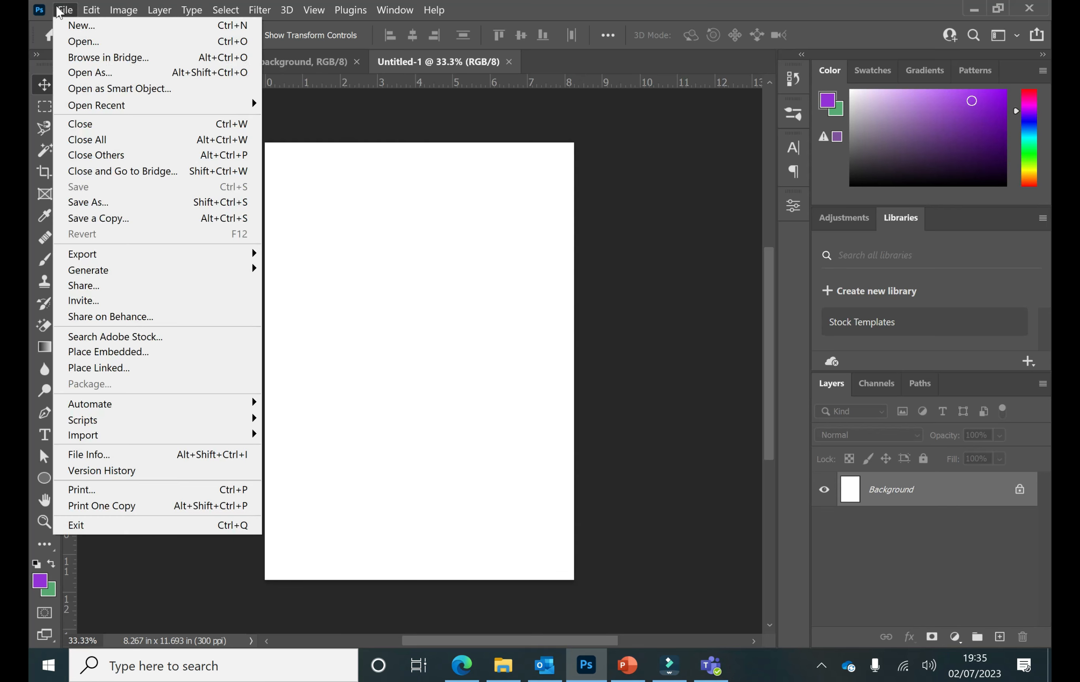
left_click(118, 351)
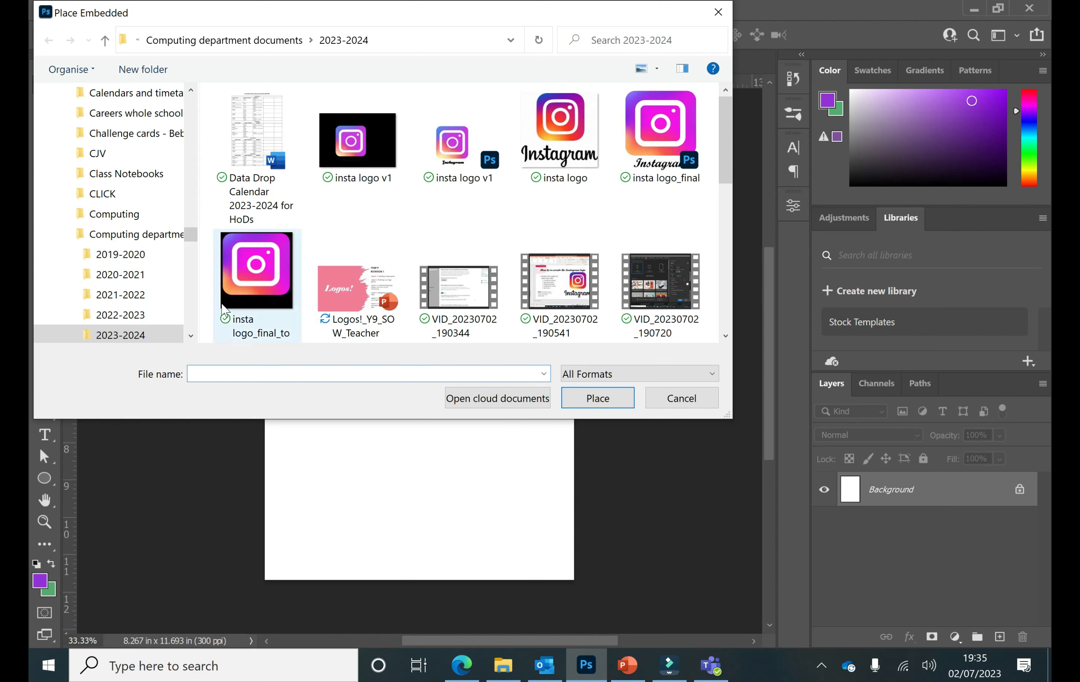
left_click_drag(722, 163, 720, 182)
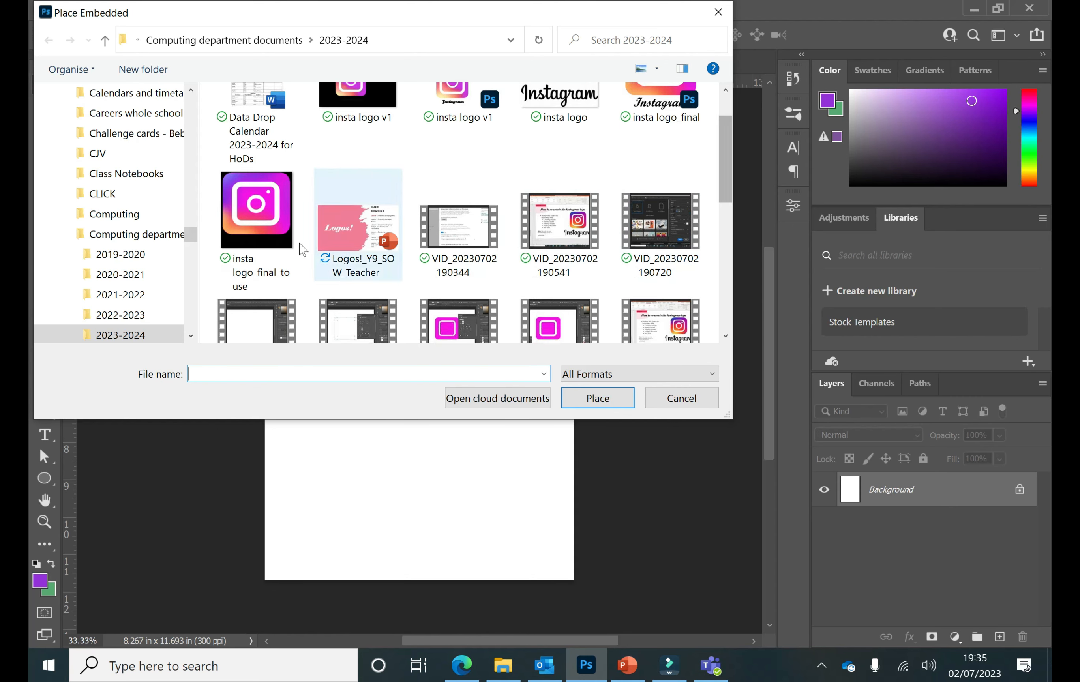
left_click(276, 235)
left_click(597, 398)
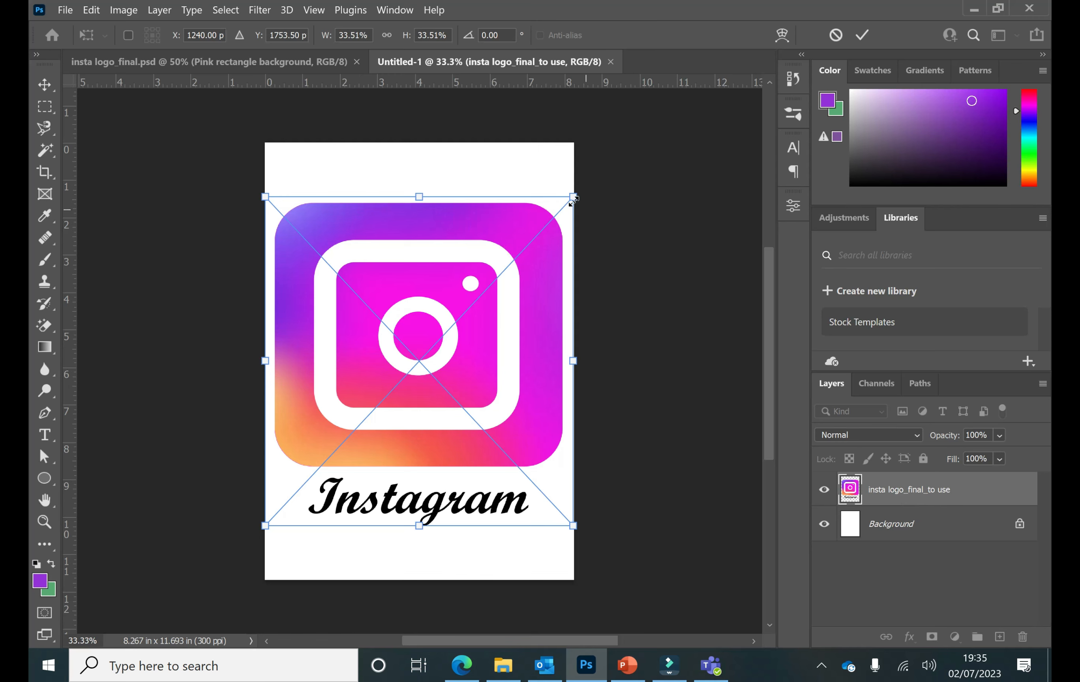
Step: Shrink the placed logo to about 13% width and 12% height, and move it near the page's lower-left corner
left_click_drag(573, 197, 384, 407)
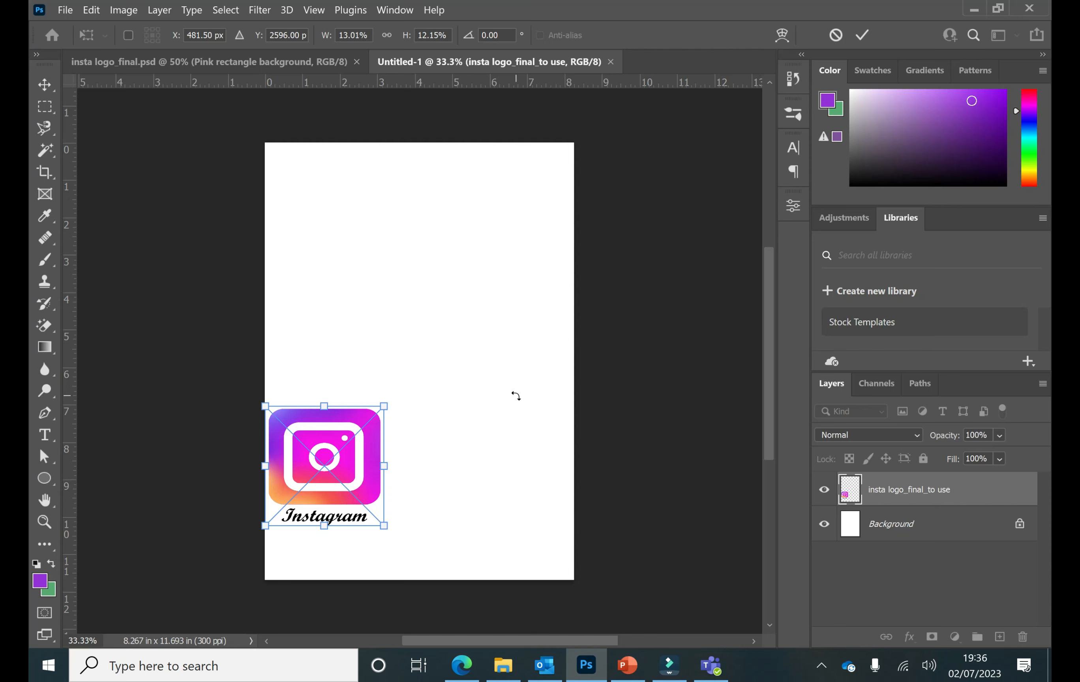
key("Return")
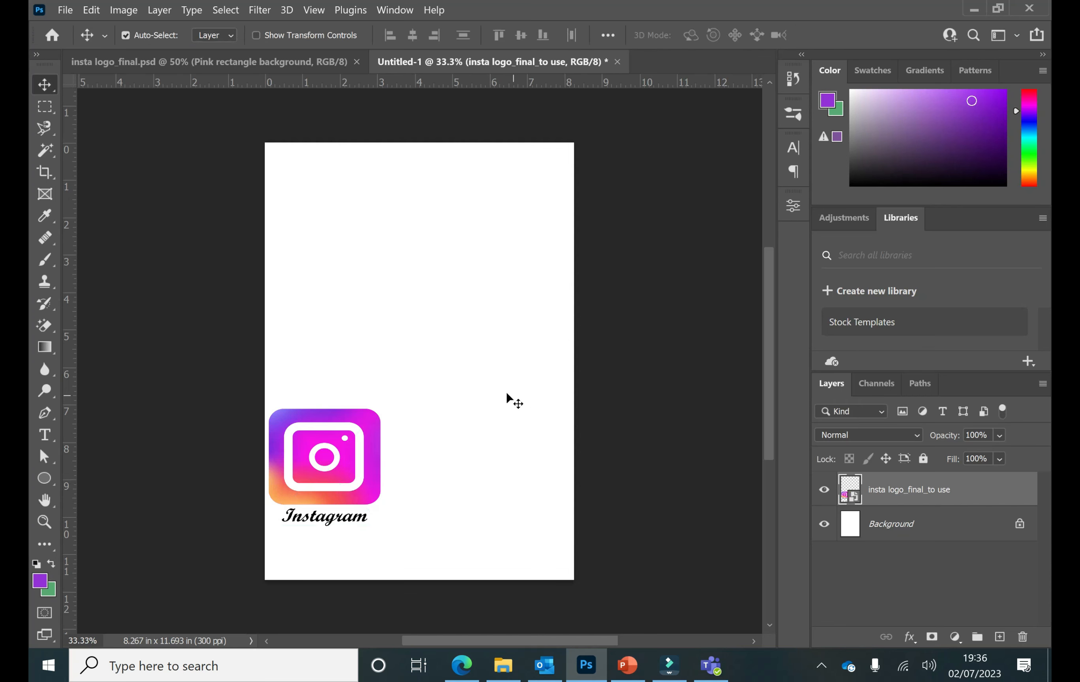
left_click_drag(302, 422, 307, 458)
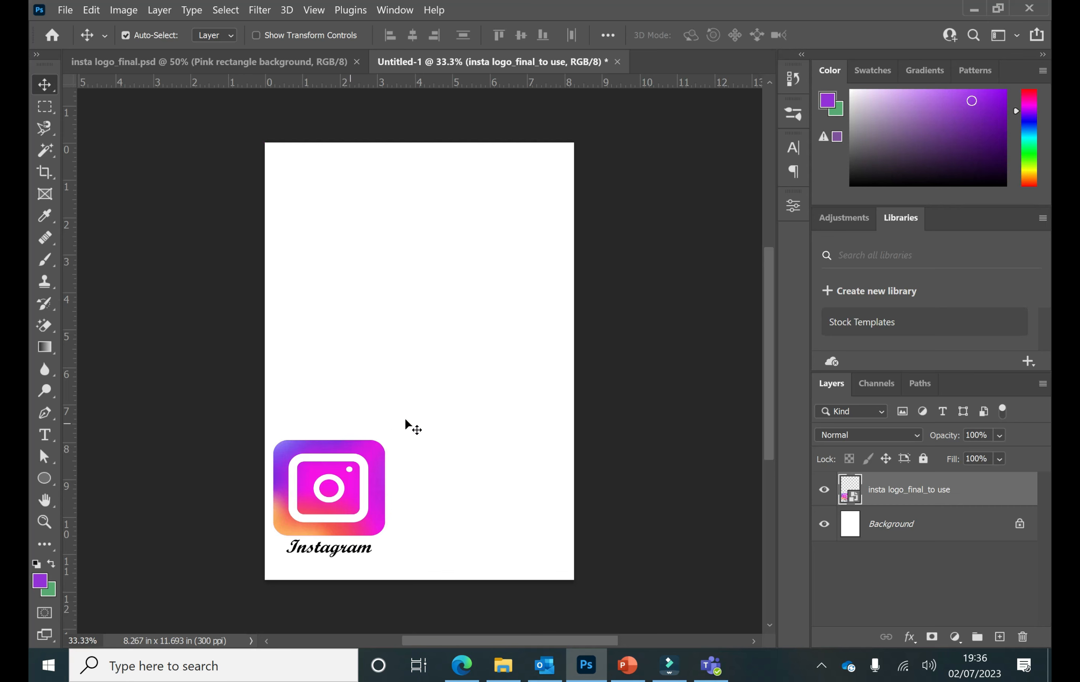
Step: Free-transform the logo down to about 4.42% in width and height, keeping it in the page's lower-left corner
key("ctrl")
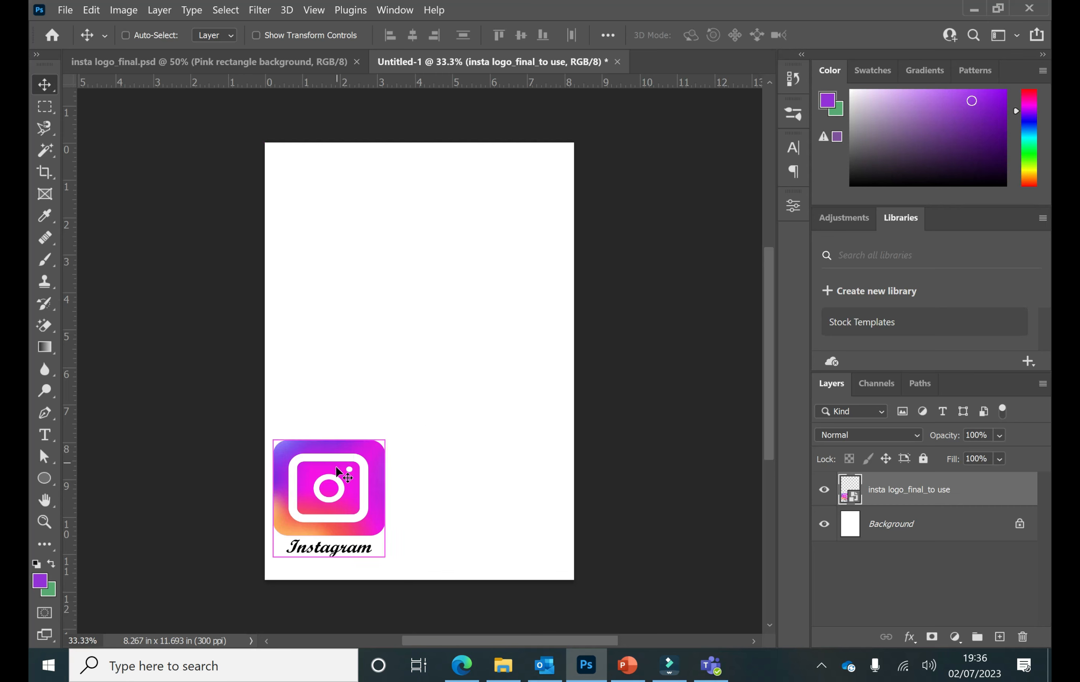
key("ctrl+t")
left_click_drag(385, 440, 310, 513)
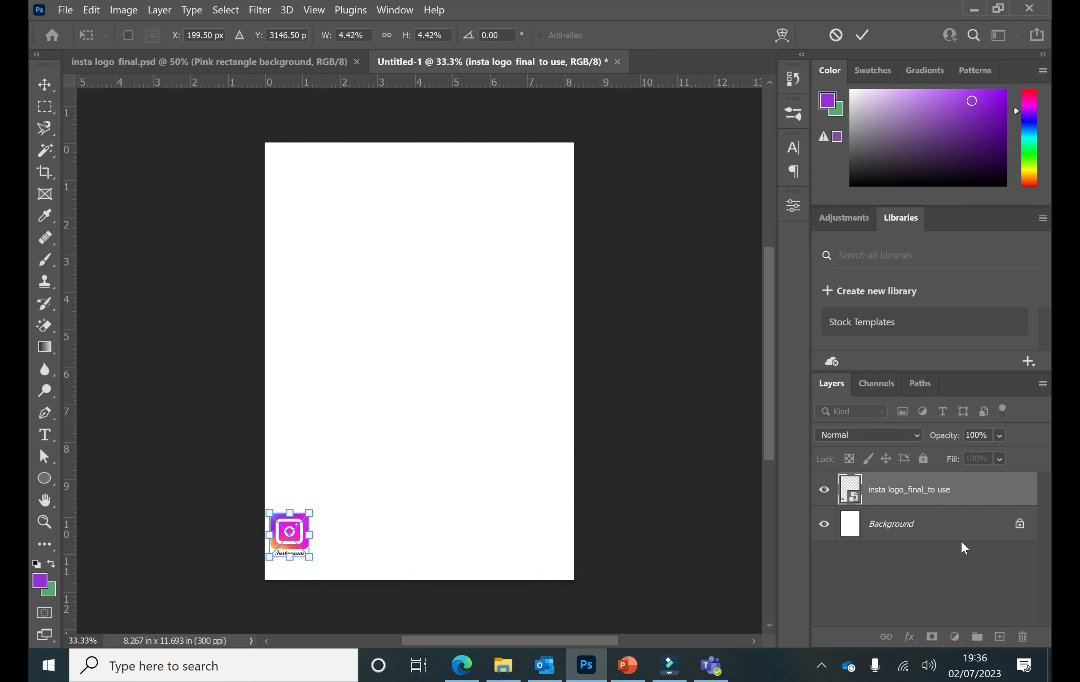
key("Return")
Step: Unlock the white Background layer and draw a rectangle shape about 8.37 × 11.66 in over the whole page below the logo
left_click(989, 519)
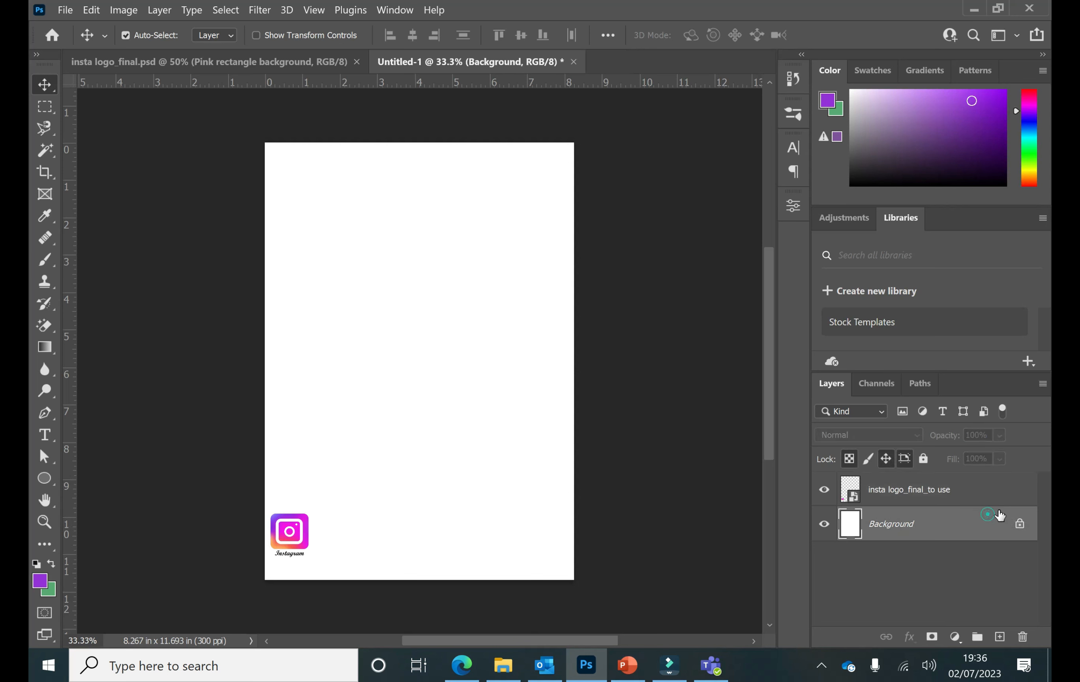
left_click(1020, 524)
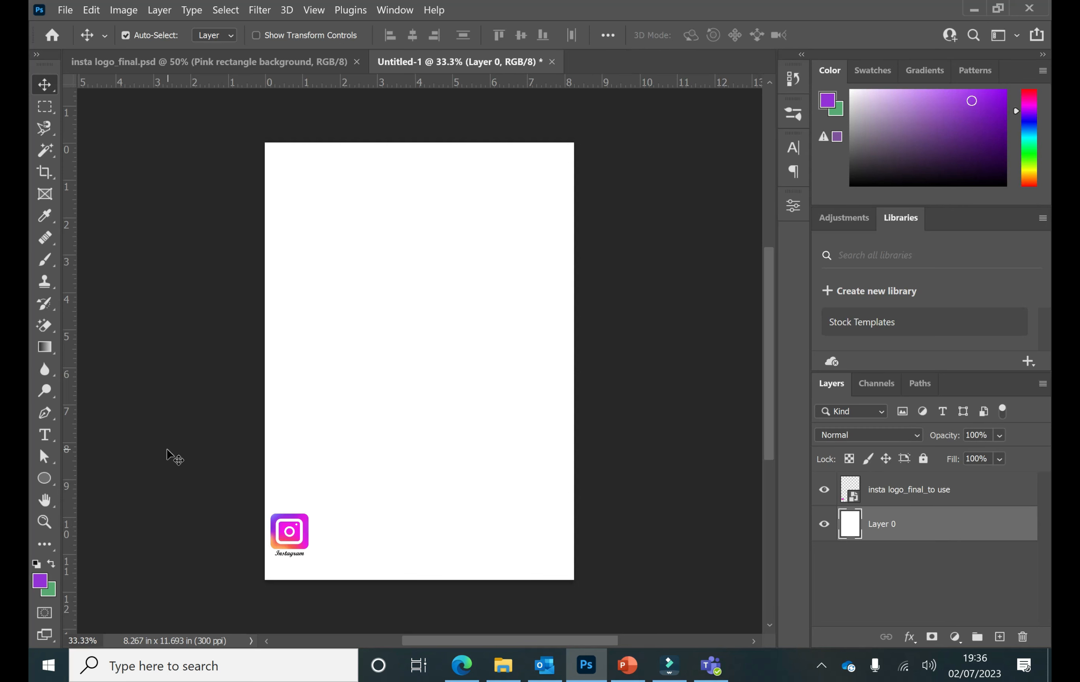
left_click(44, 478)
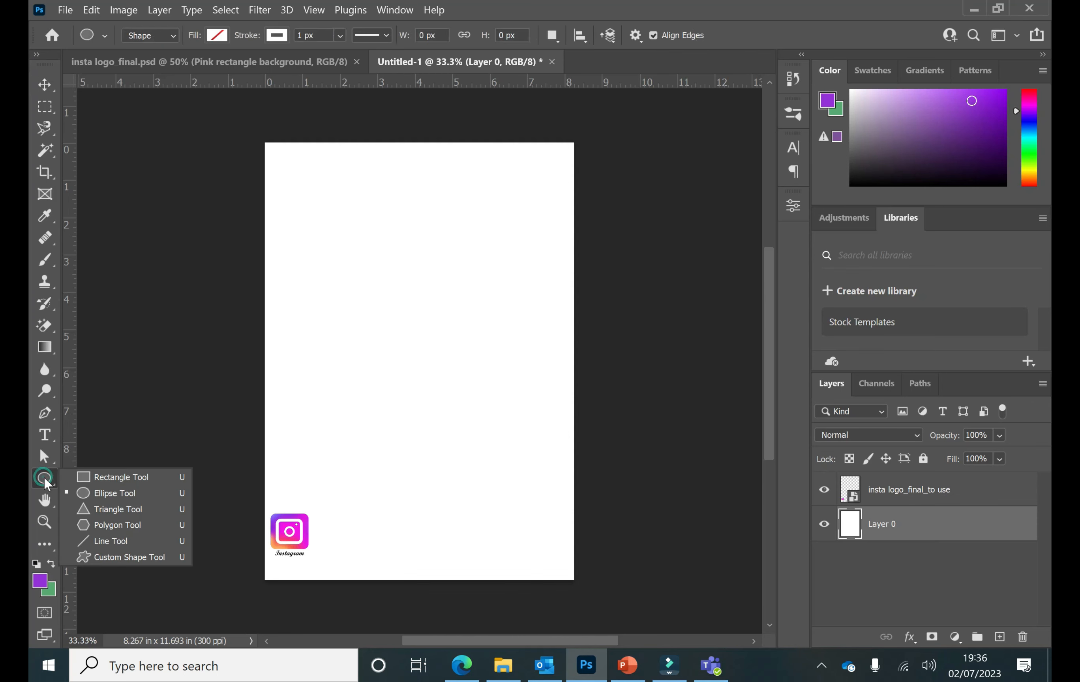
left_click(93, 482)
left_click_drag(267, 143, 580, 579)
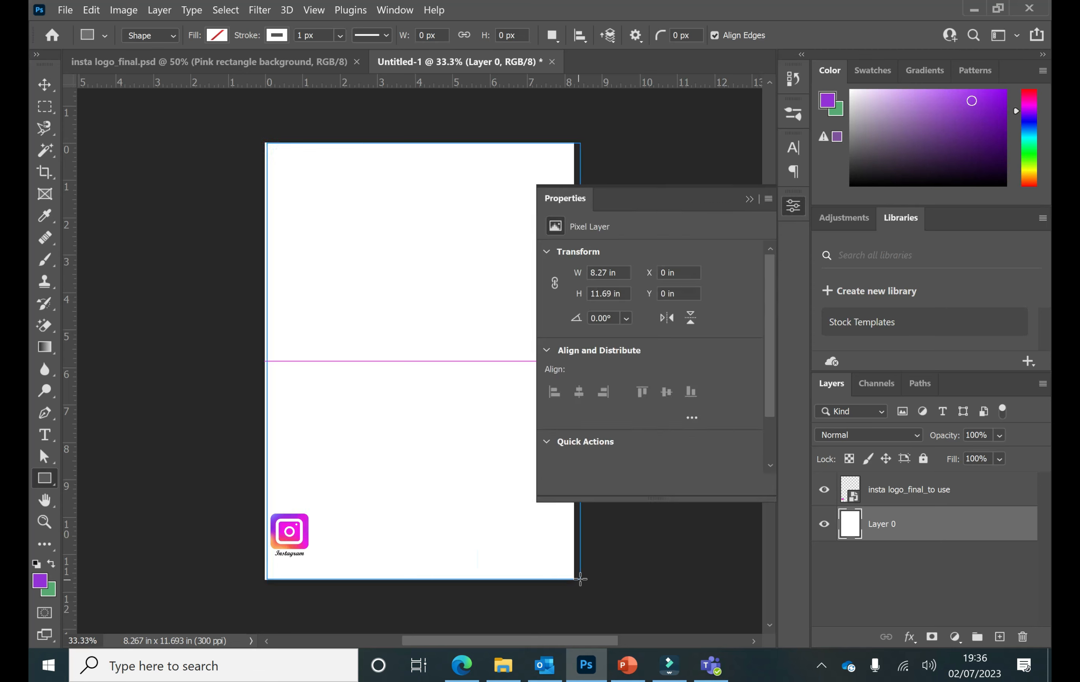
Step: Fill the rectangle with the recently used blue and shift it to cover the page's left and top edges
left_click(217, 35)
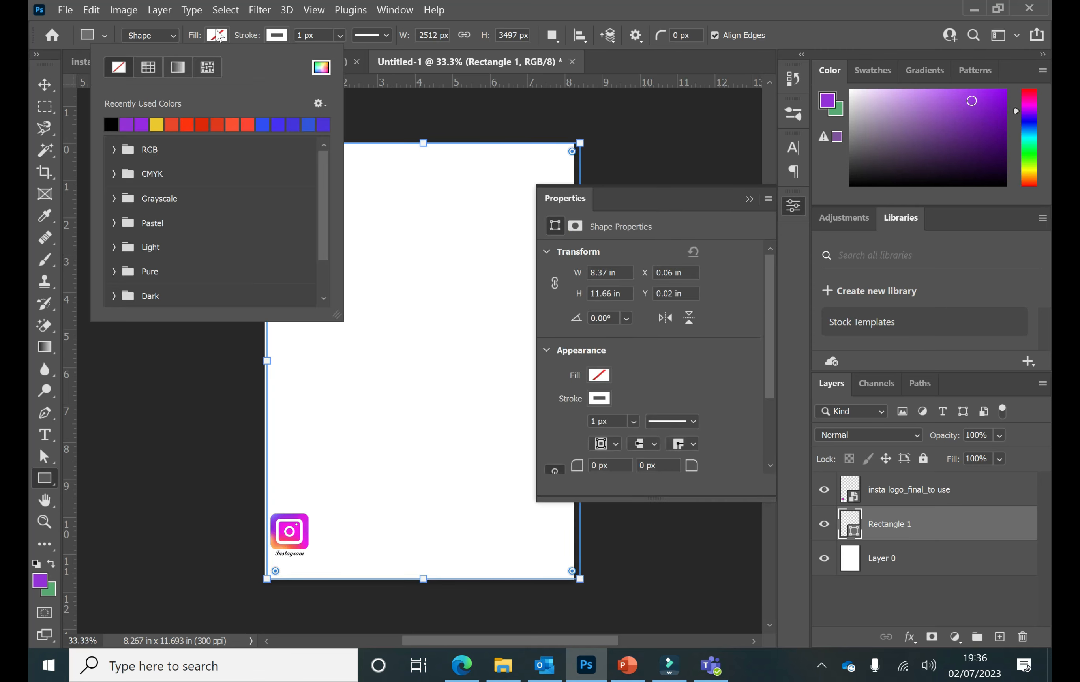
left_click(262, 123)
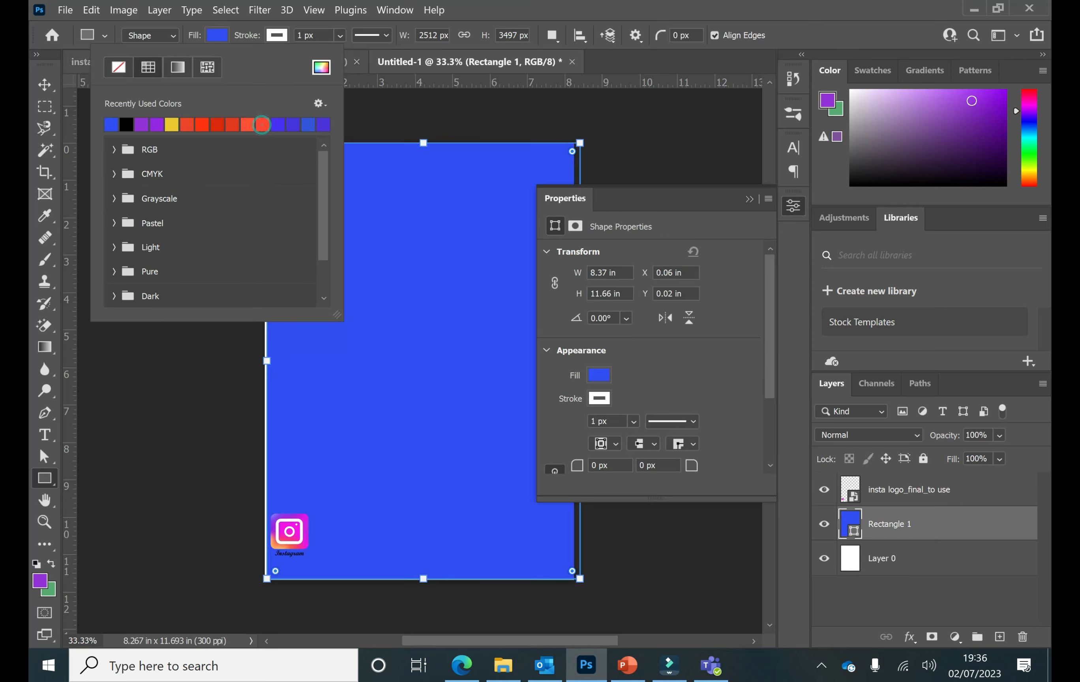
left_click(749, 199)
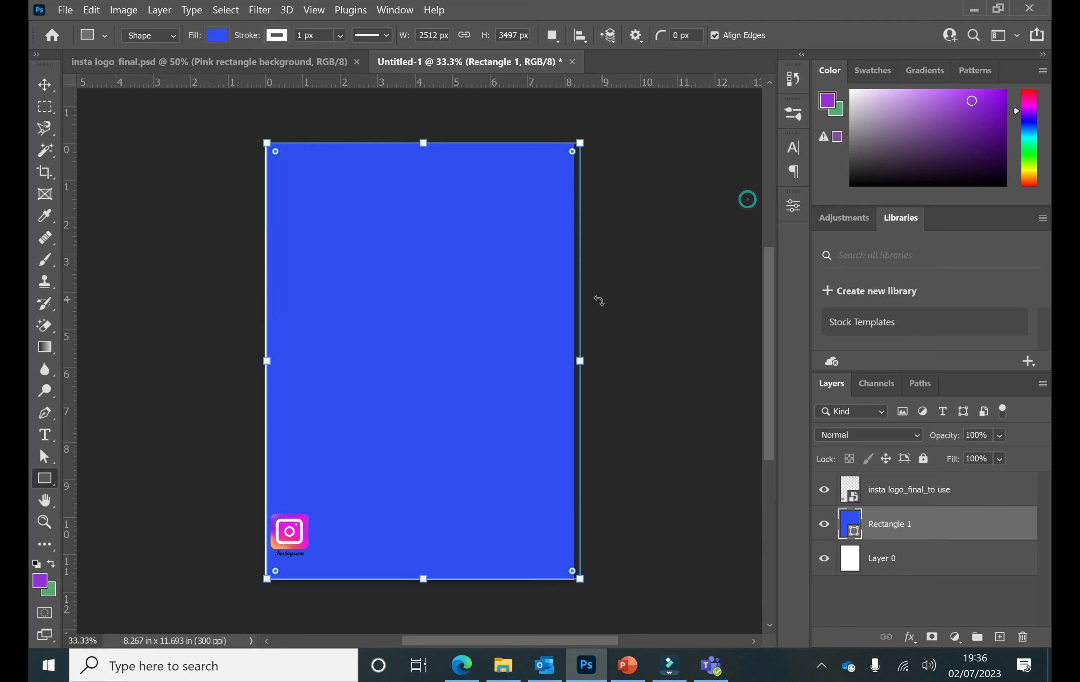
key("v")
left_click_drag(342, 176, 343, 180)
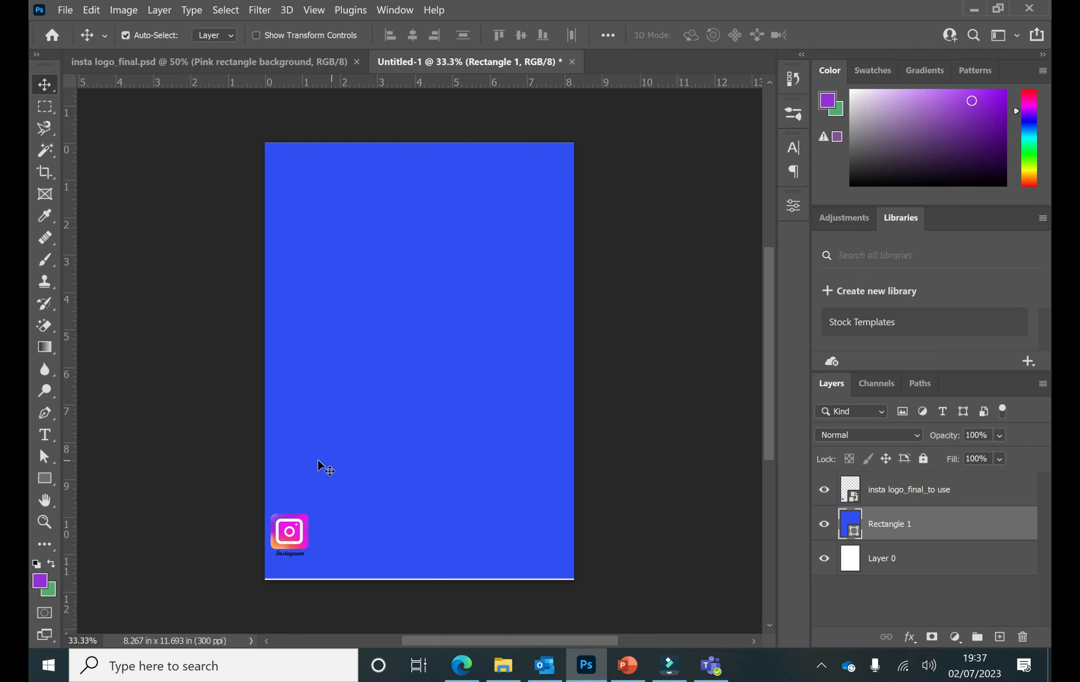
Step: Select the placed logo layer and move the logo up to the page's upper-left corner
left_click(944, 494)
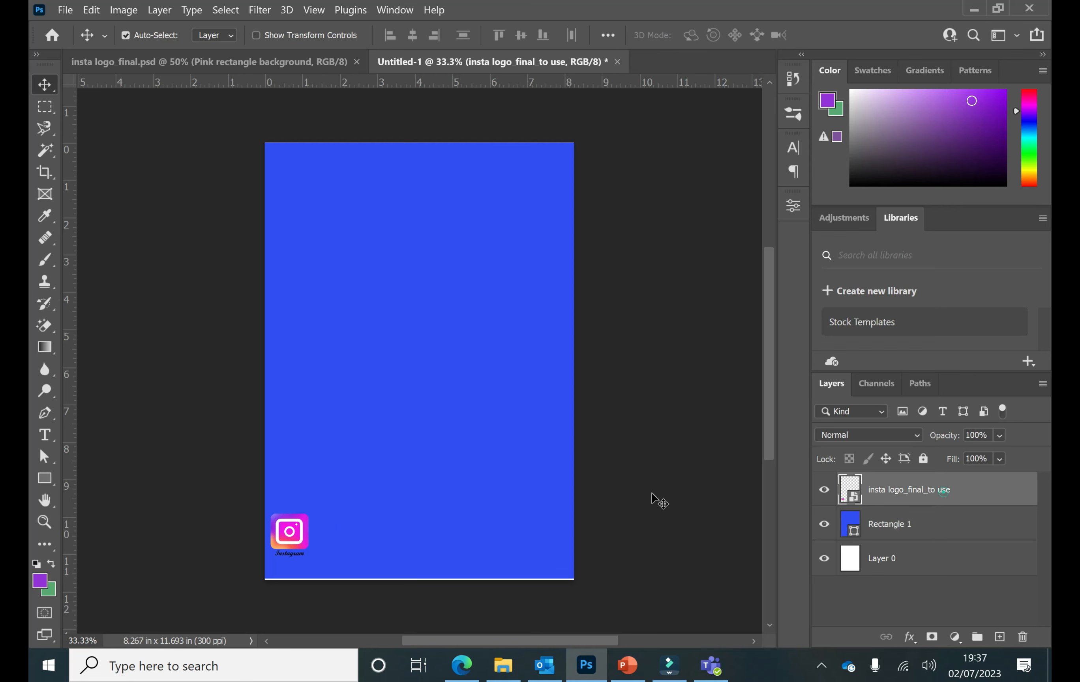
left_click_drag(293, 537, 300, 179)
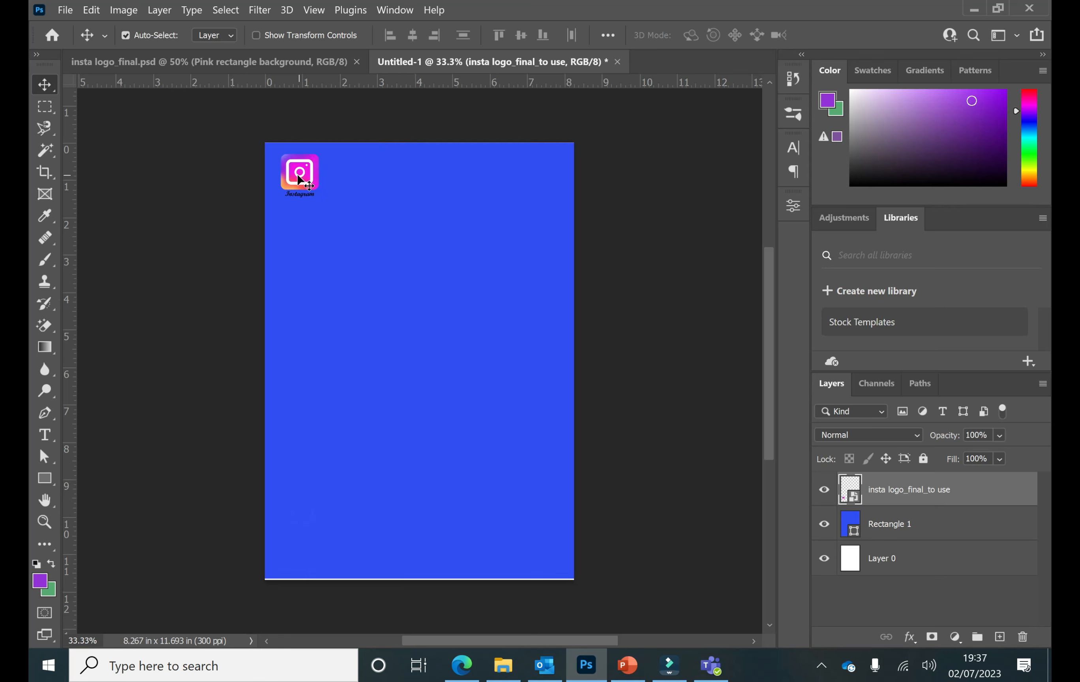